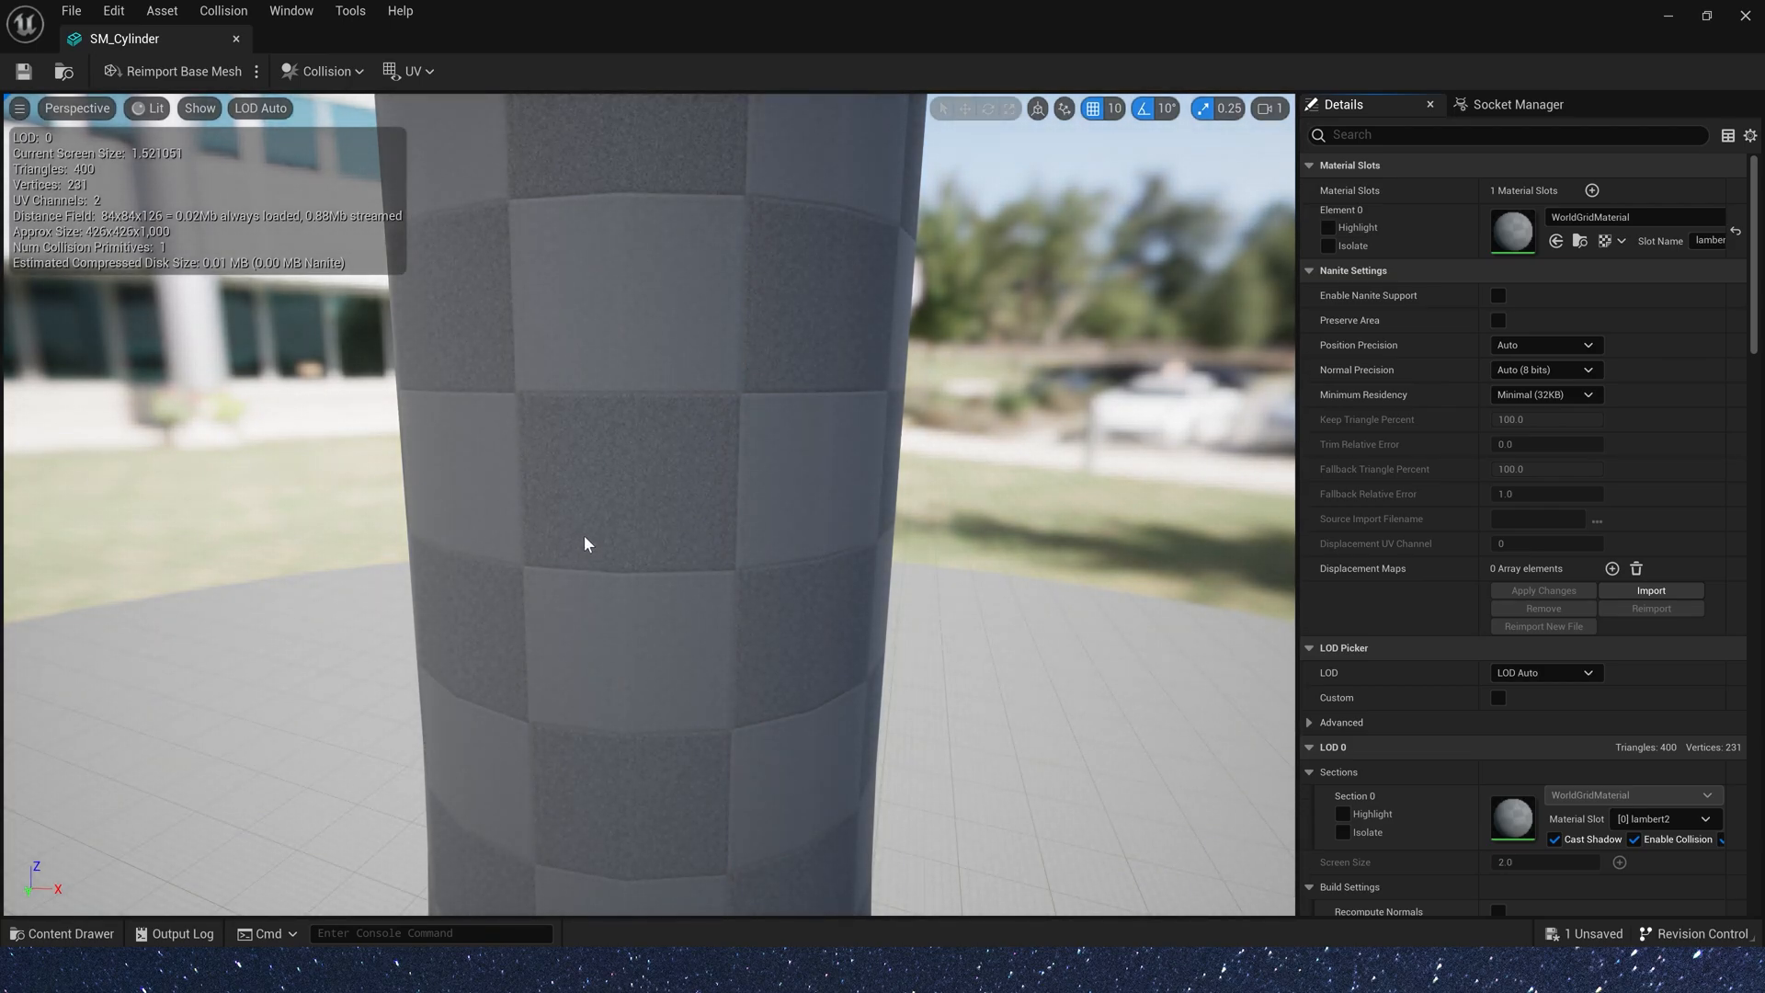
- Inspect the cylinder mesh's surface up close and close the static mesh editor
alt+drag(581, 311, 581, 497)
alt+drag(901, 515, 901, 432)
click(1744, 18)
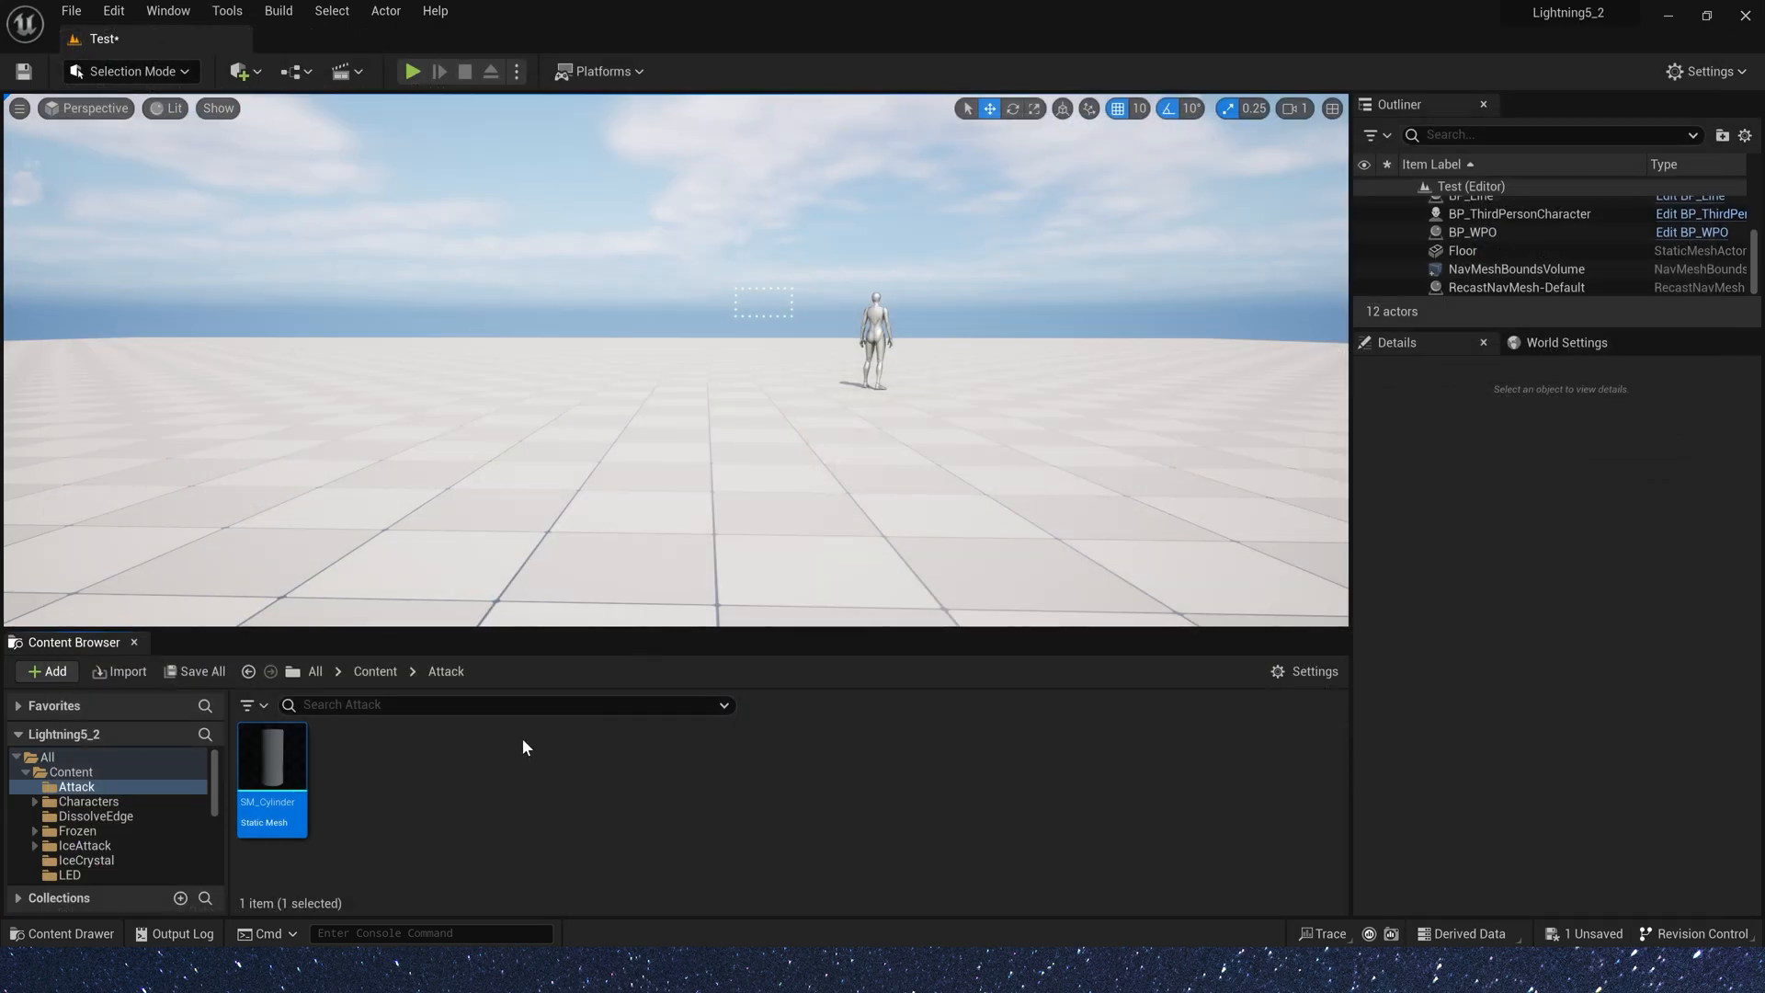
- Create a material named M_Attack in the Attack folder and open it for editing
right_click(437, 798)
click(570, 318)
text(M_Attack)
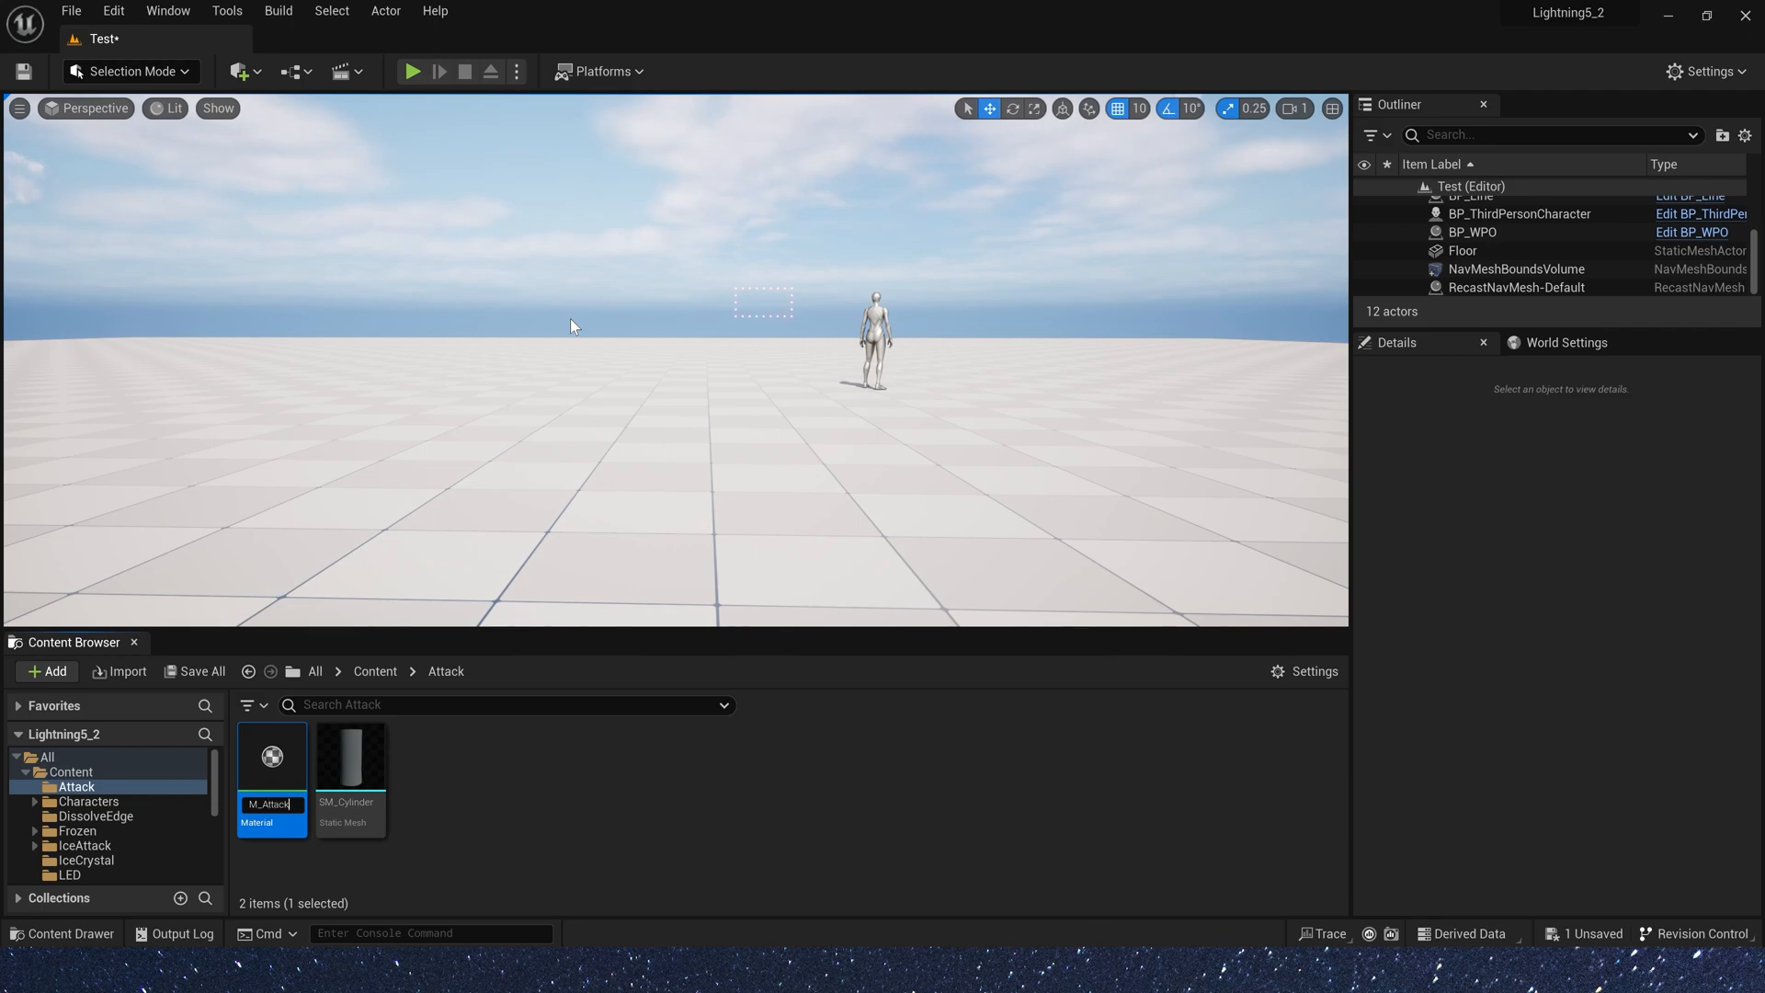
key(Return)
double_click(272, 757)
- Add a Fresnel node to the material graph and preview that node on the sphere
right_click(603, 373)
text(fresnel)
click(672, 490)
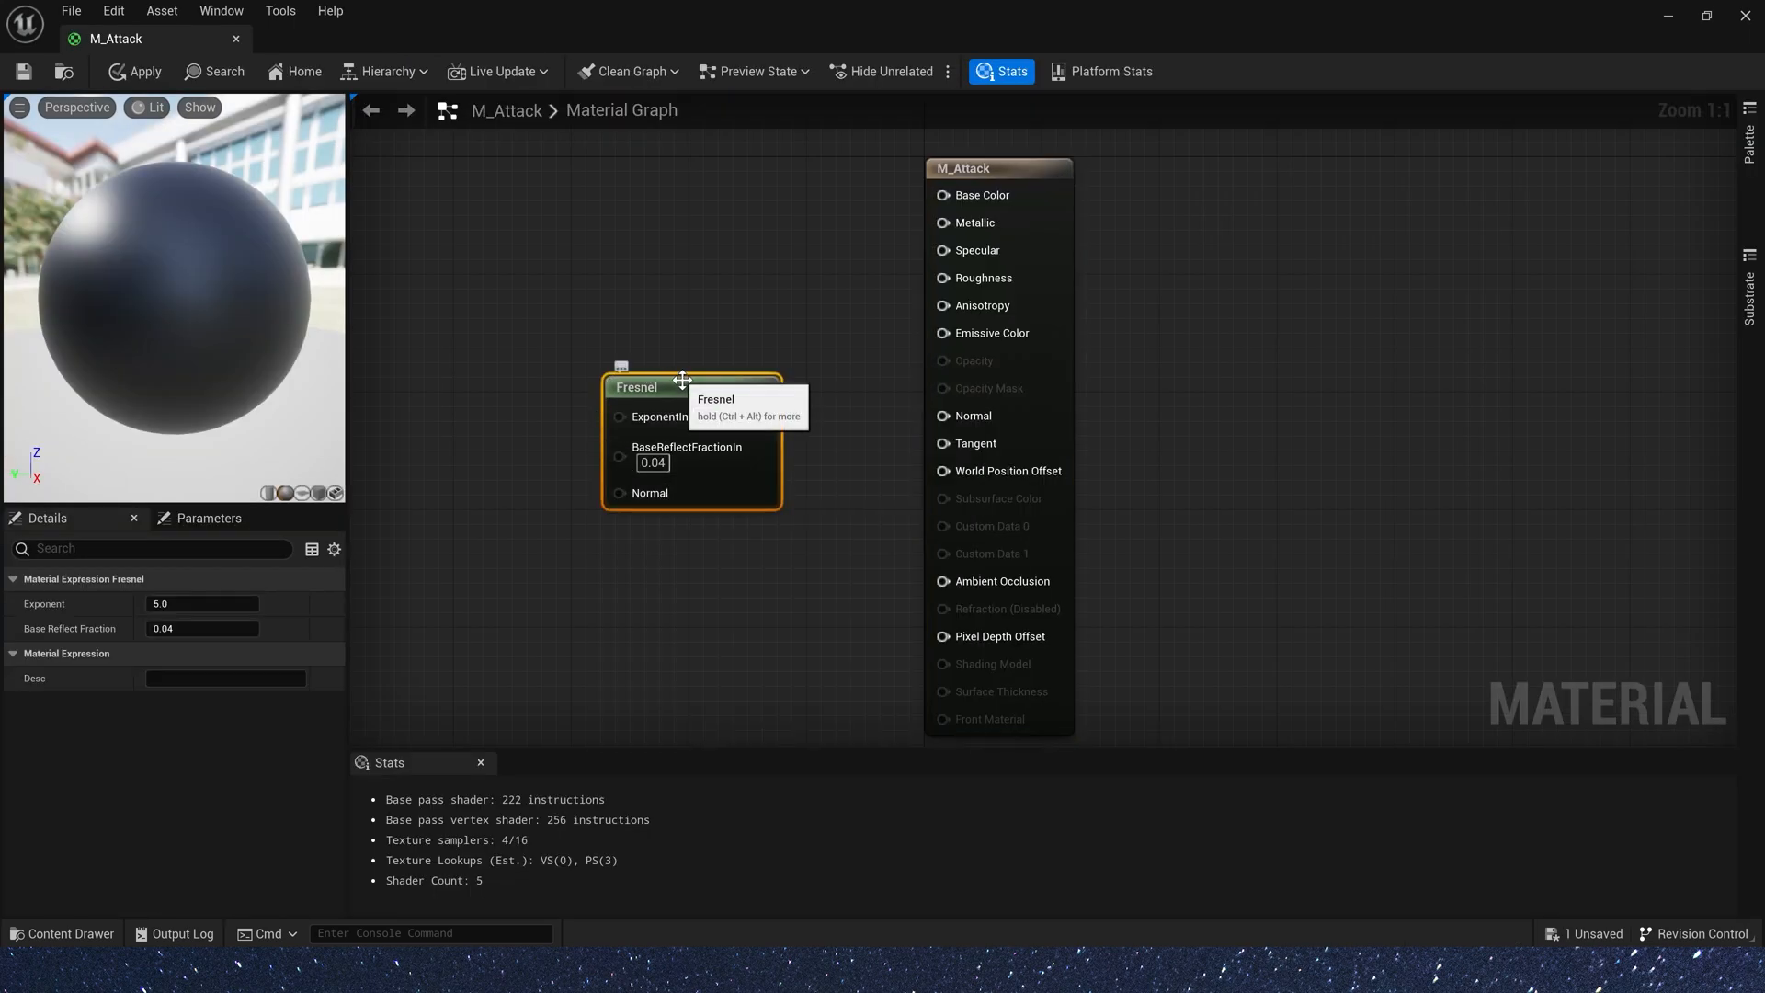
right_click(628, 375)
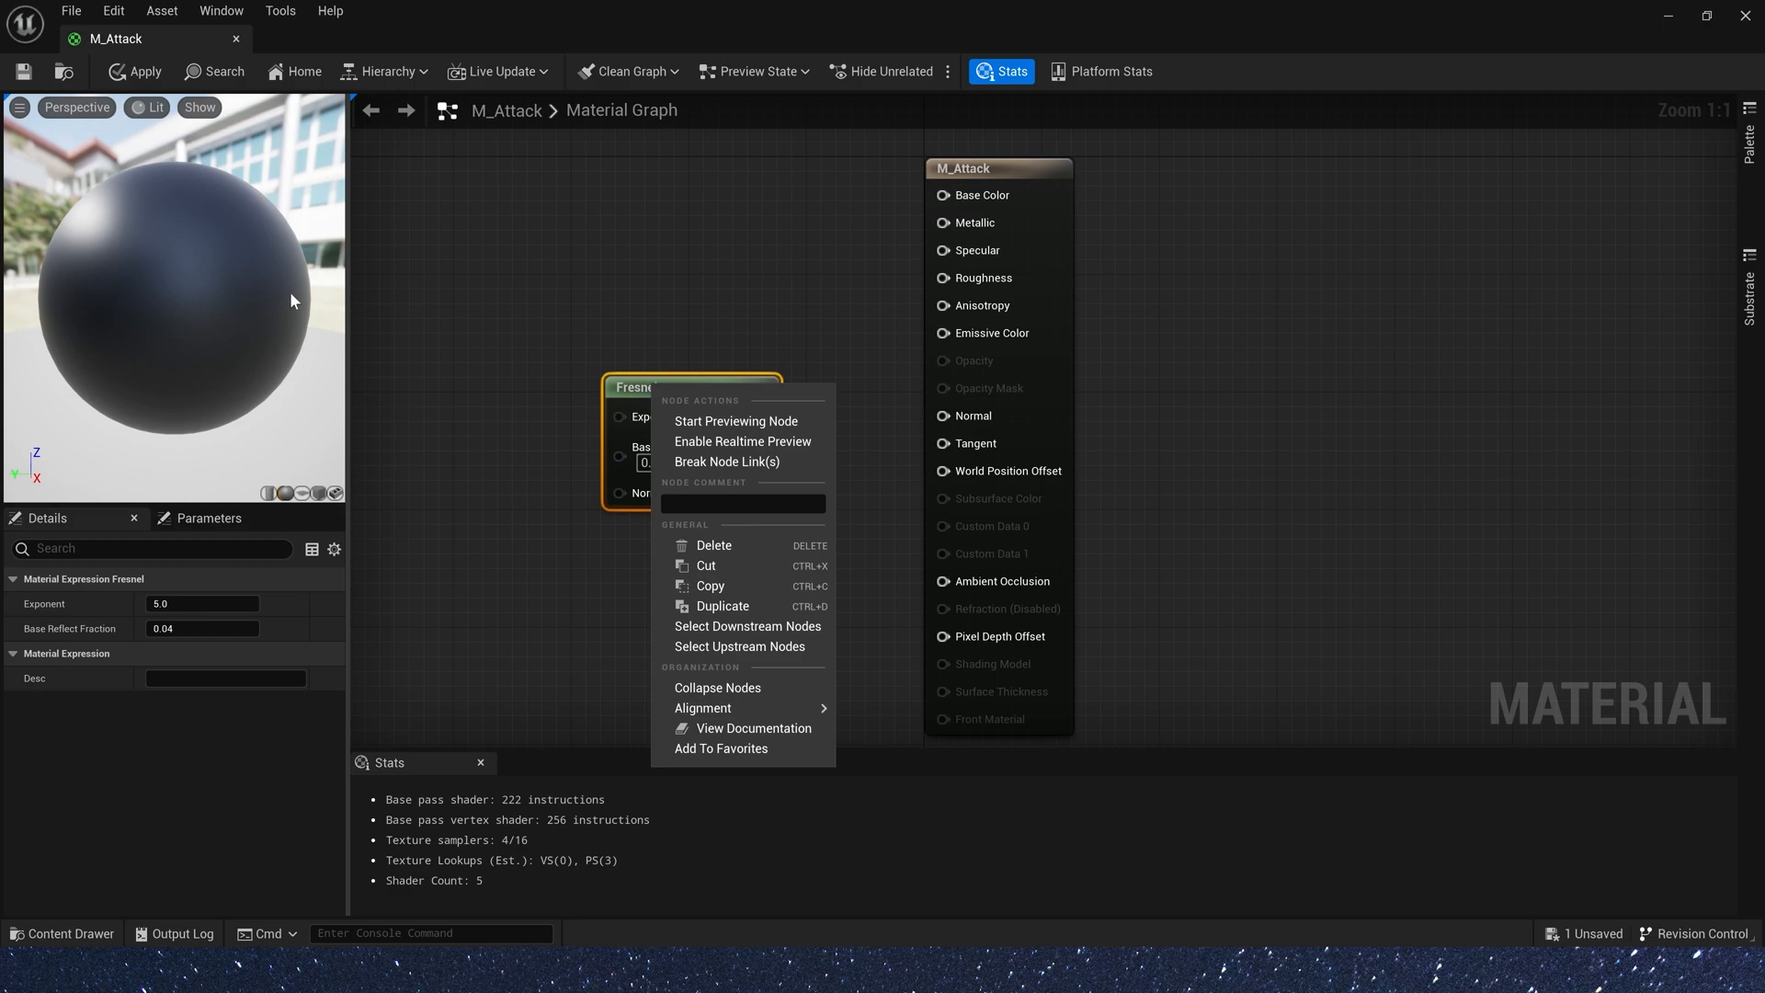
click(737, 422)
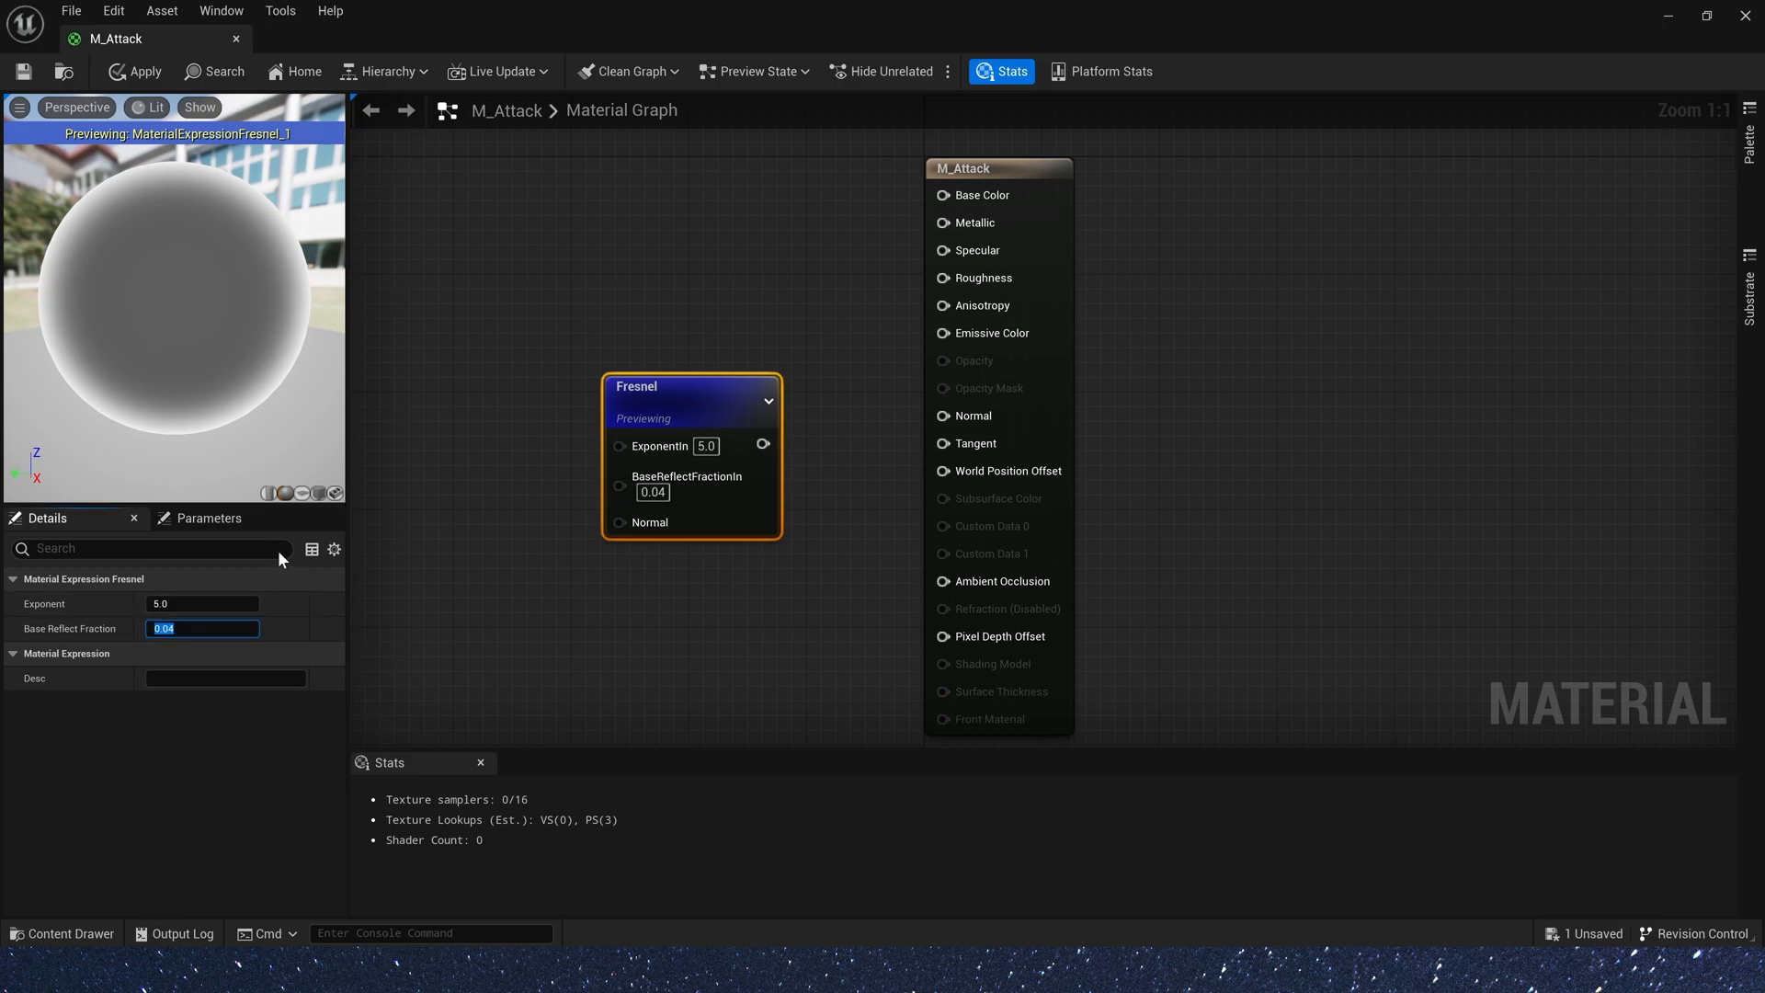
- Set the Fresnel node's Base Reflect Fraction to 0 and move the node down out of the way
text(0)
key(Tab)
click(153, 346)
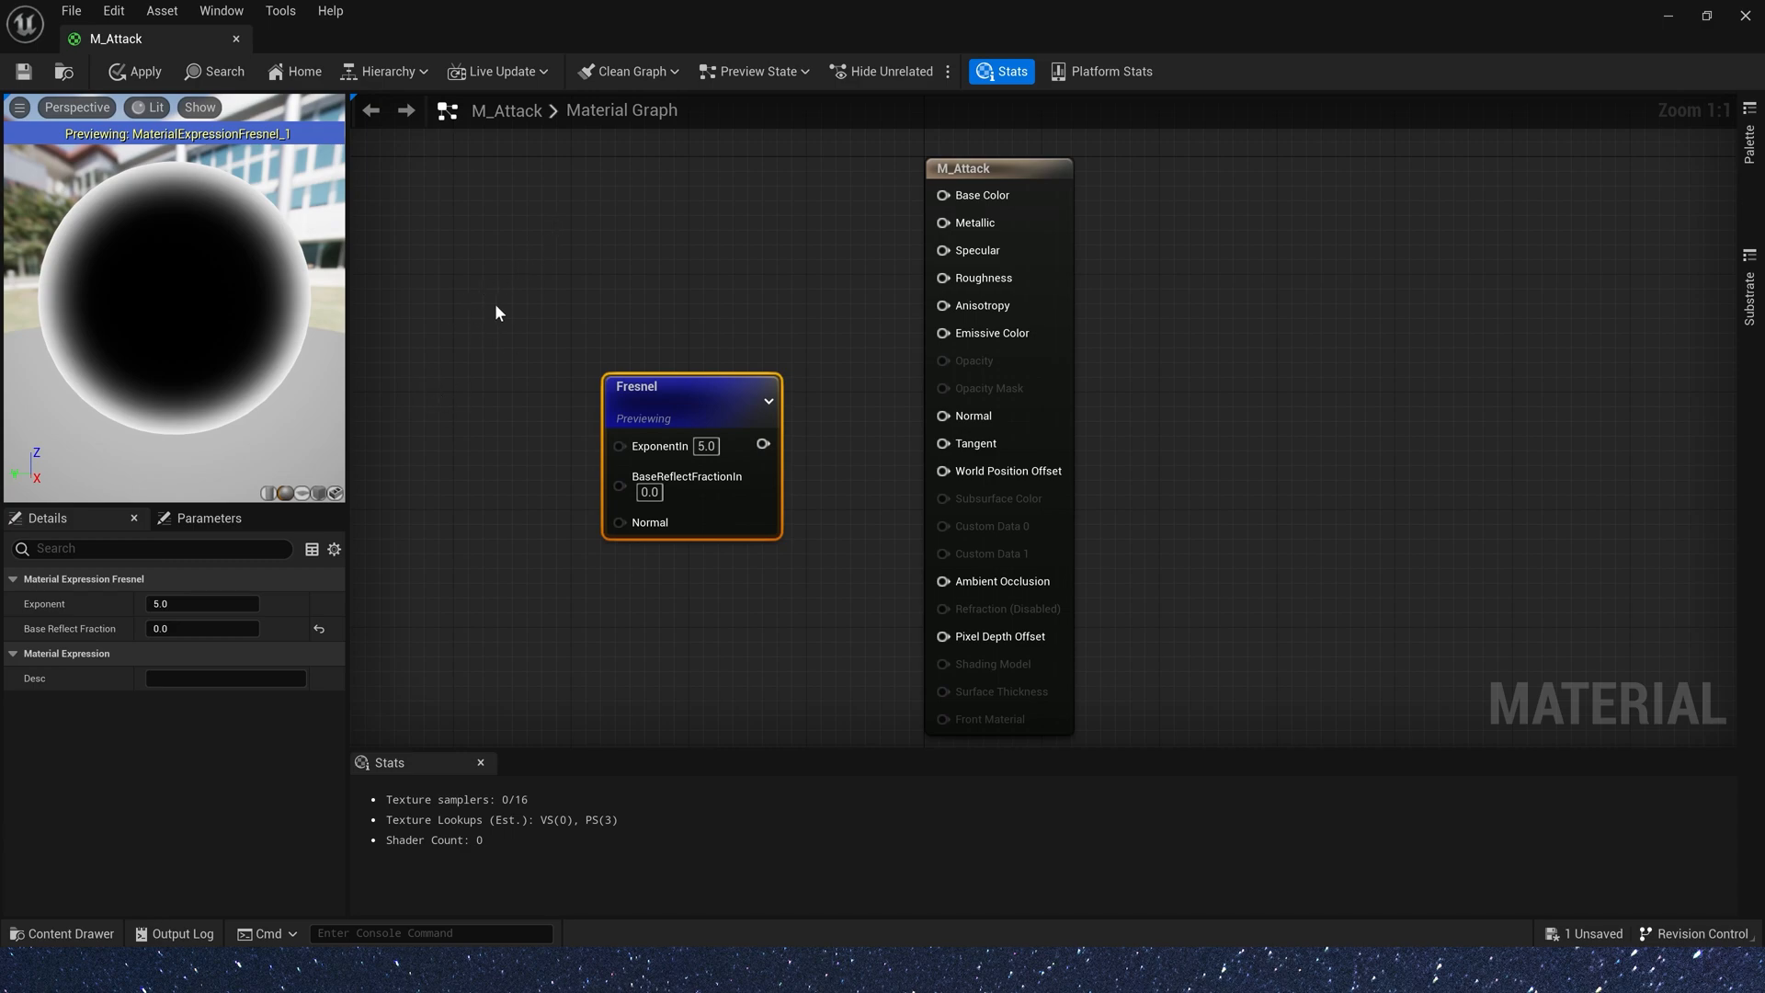
drag(662, 399, 469, 563)
- Add a Texture Sample node above the Fresnel and assign it a blotchy black-and-white noise texture
right_drag(484, 430, 888, 477)
click(766, 264)
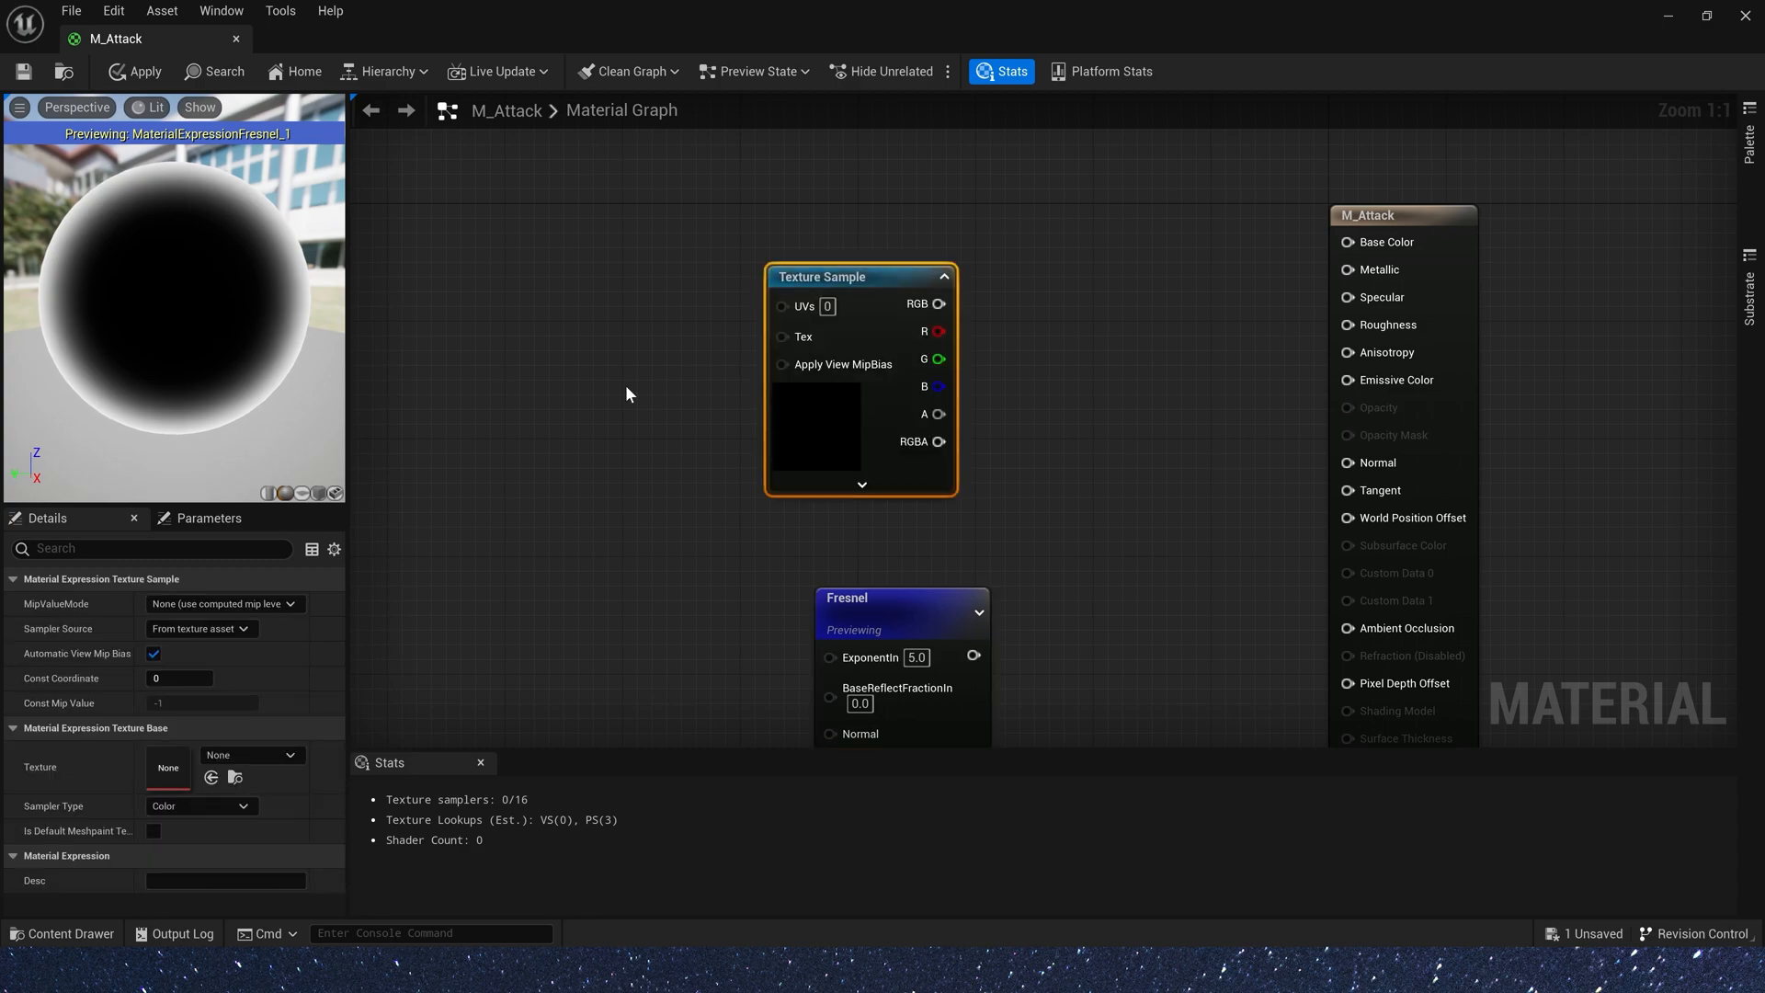
click(256, 754)
text(noise)
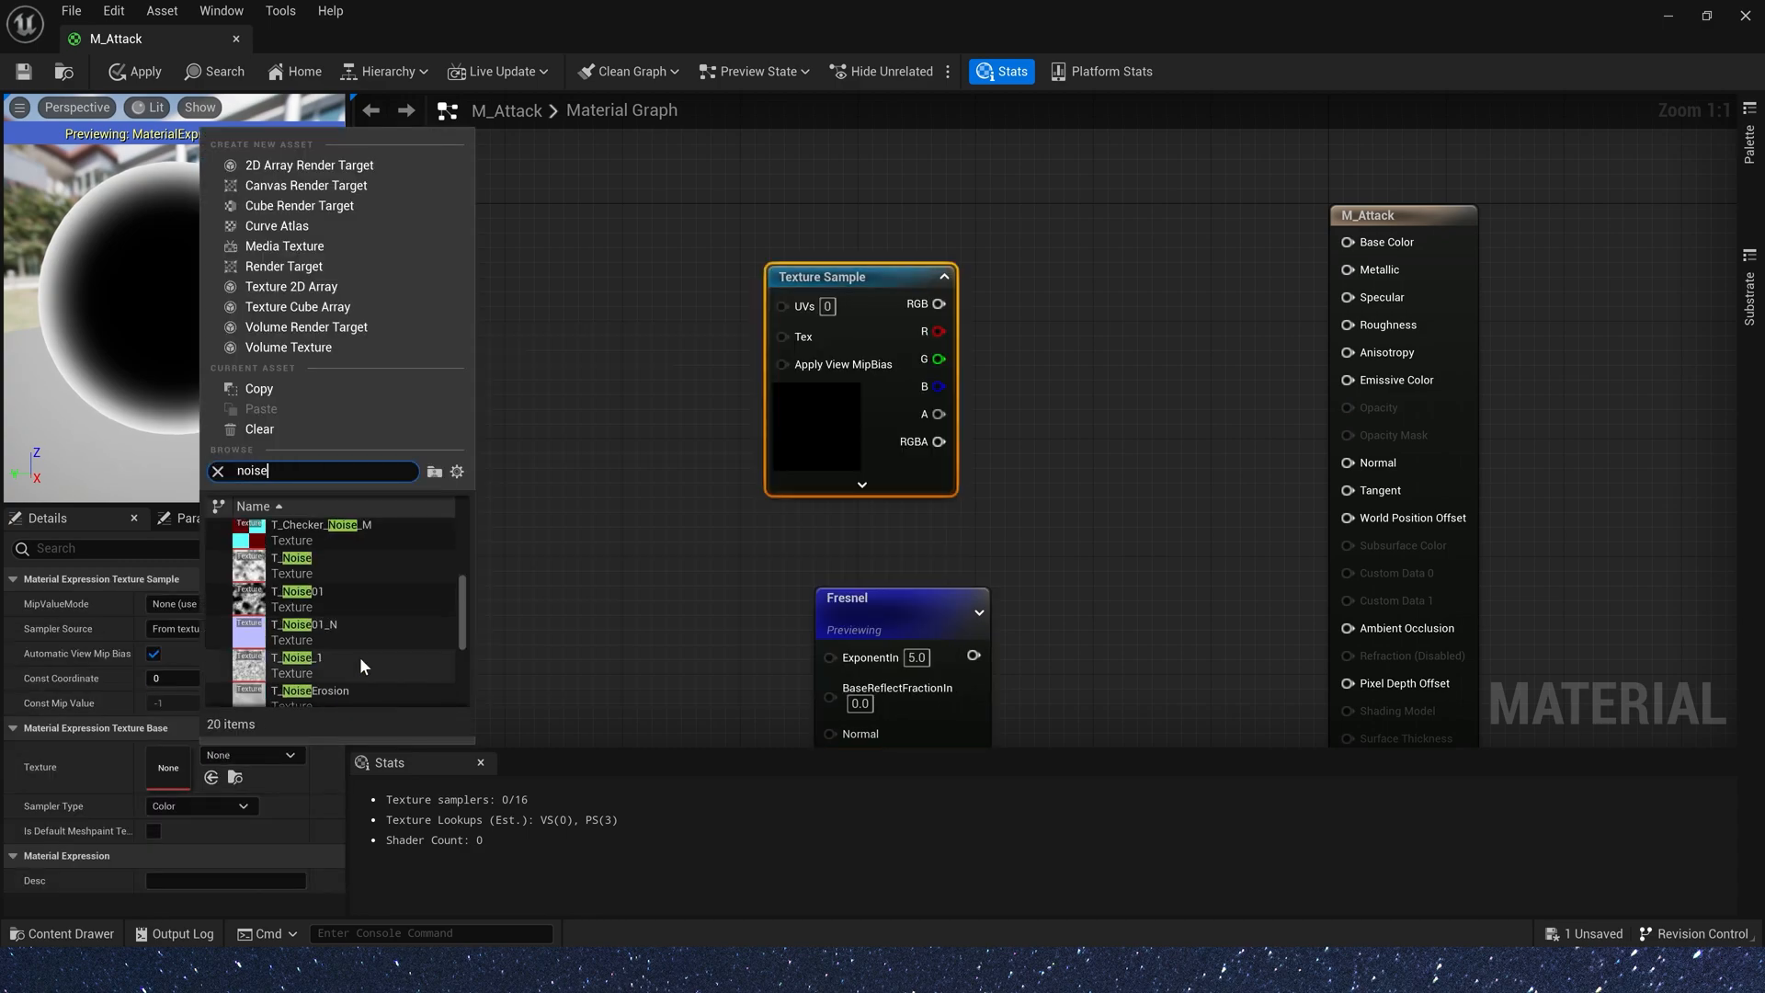
scroll(361, 657, down, 3)
click(360, 656)
- Add a Panner node feeding the noise texture's UVs and set its Y speed to 2
right_drag(476, 286, 655, 285)
click(656, 295)
drag(726, 299, 760, 293)
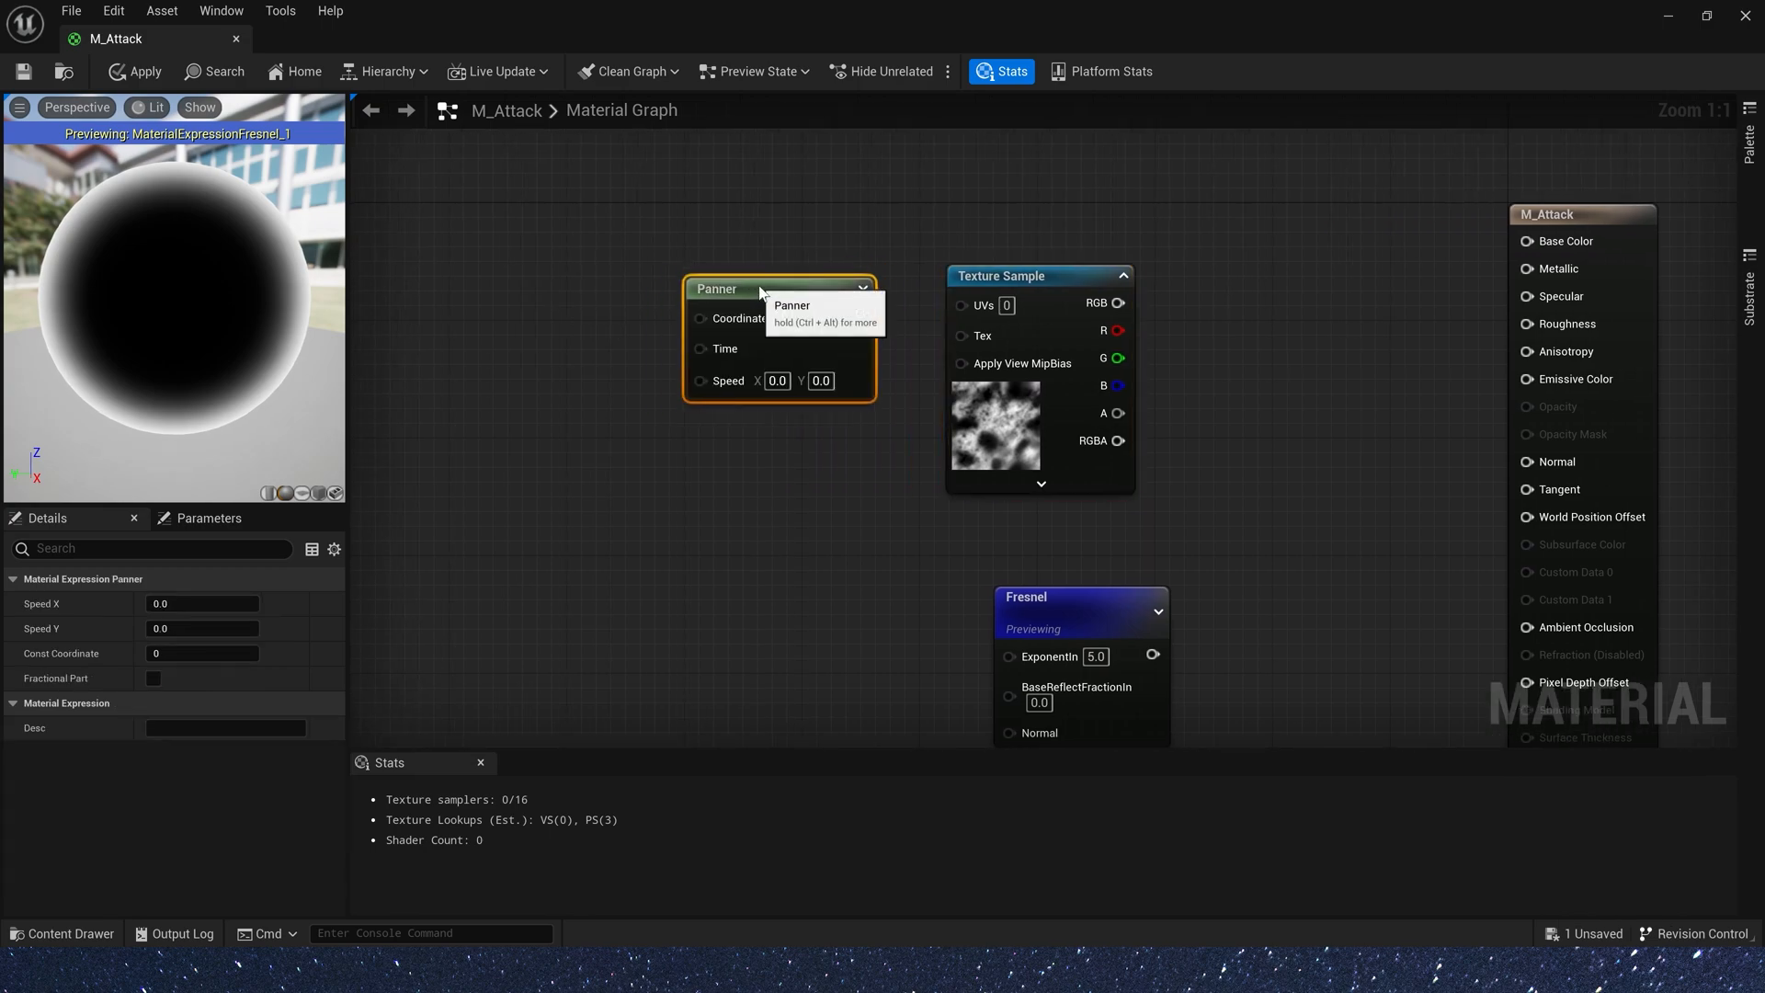
drag(973, 301, 974, 304)
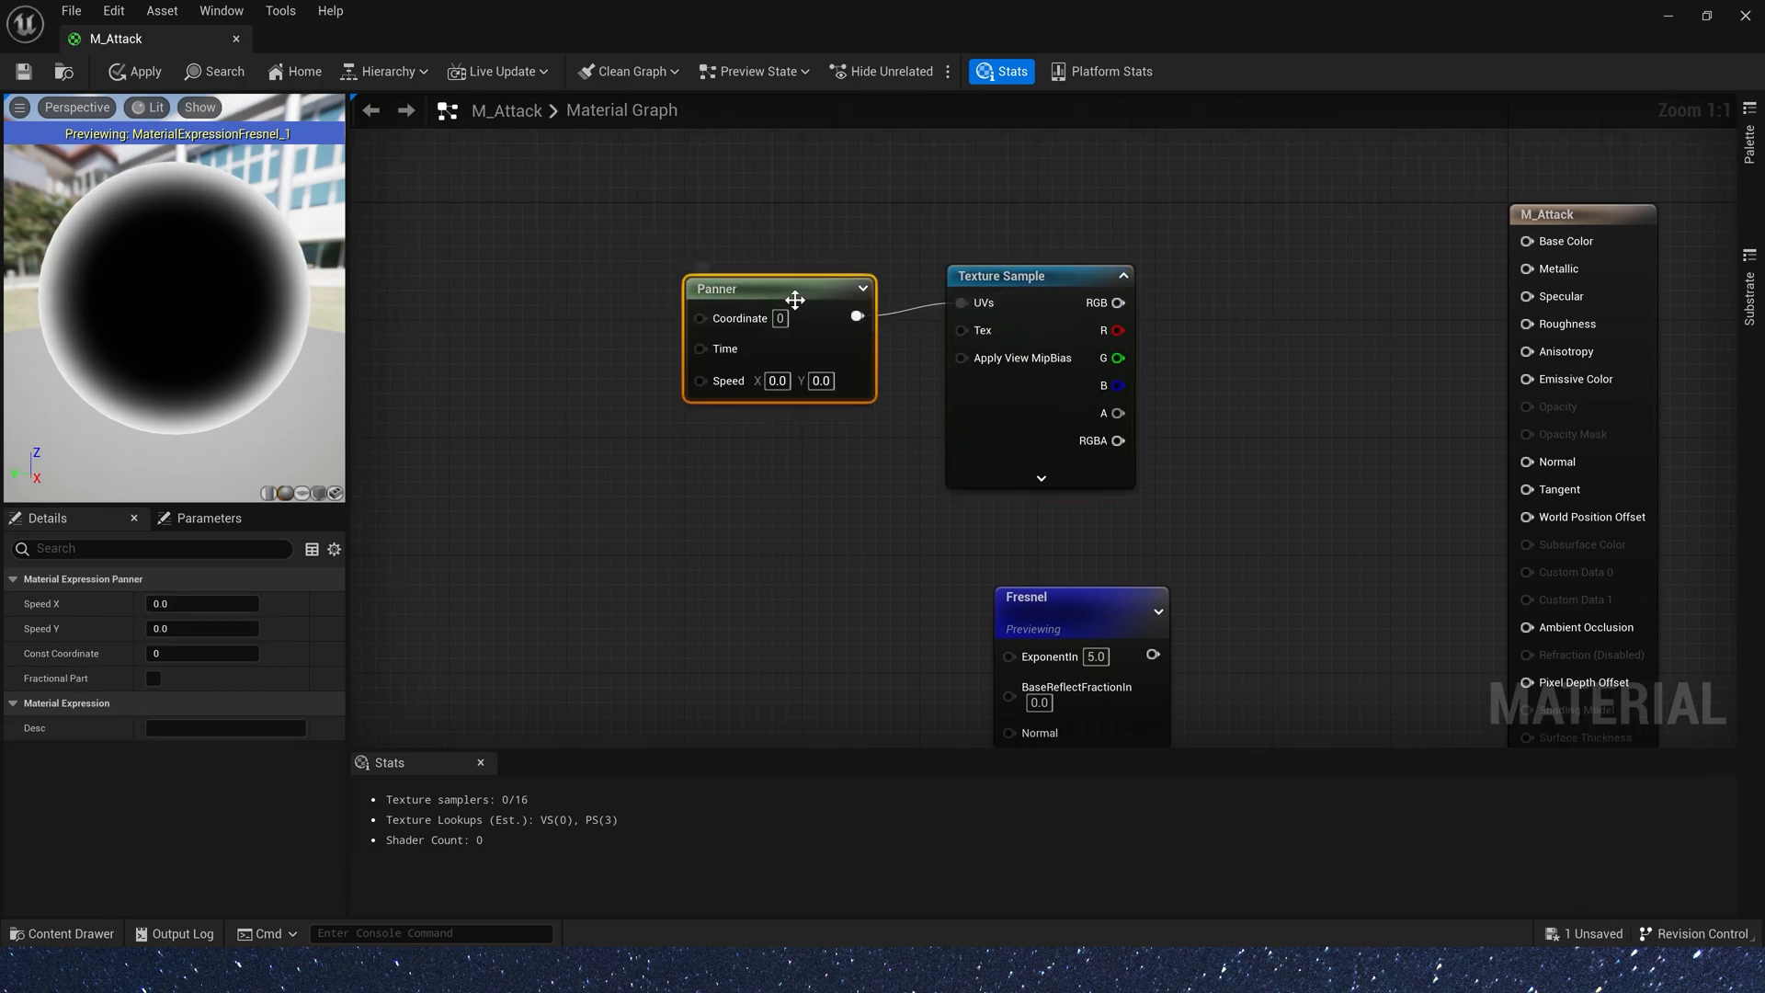
drag(799, 302, 799, 287)
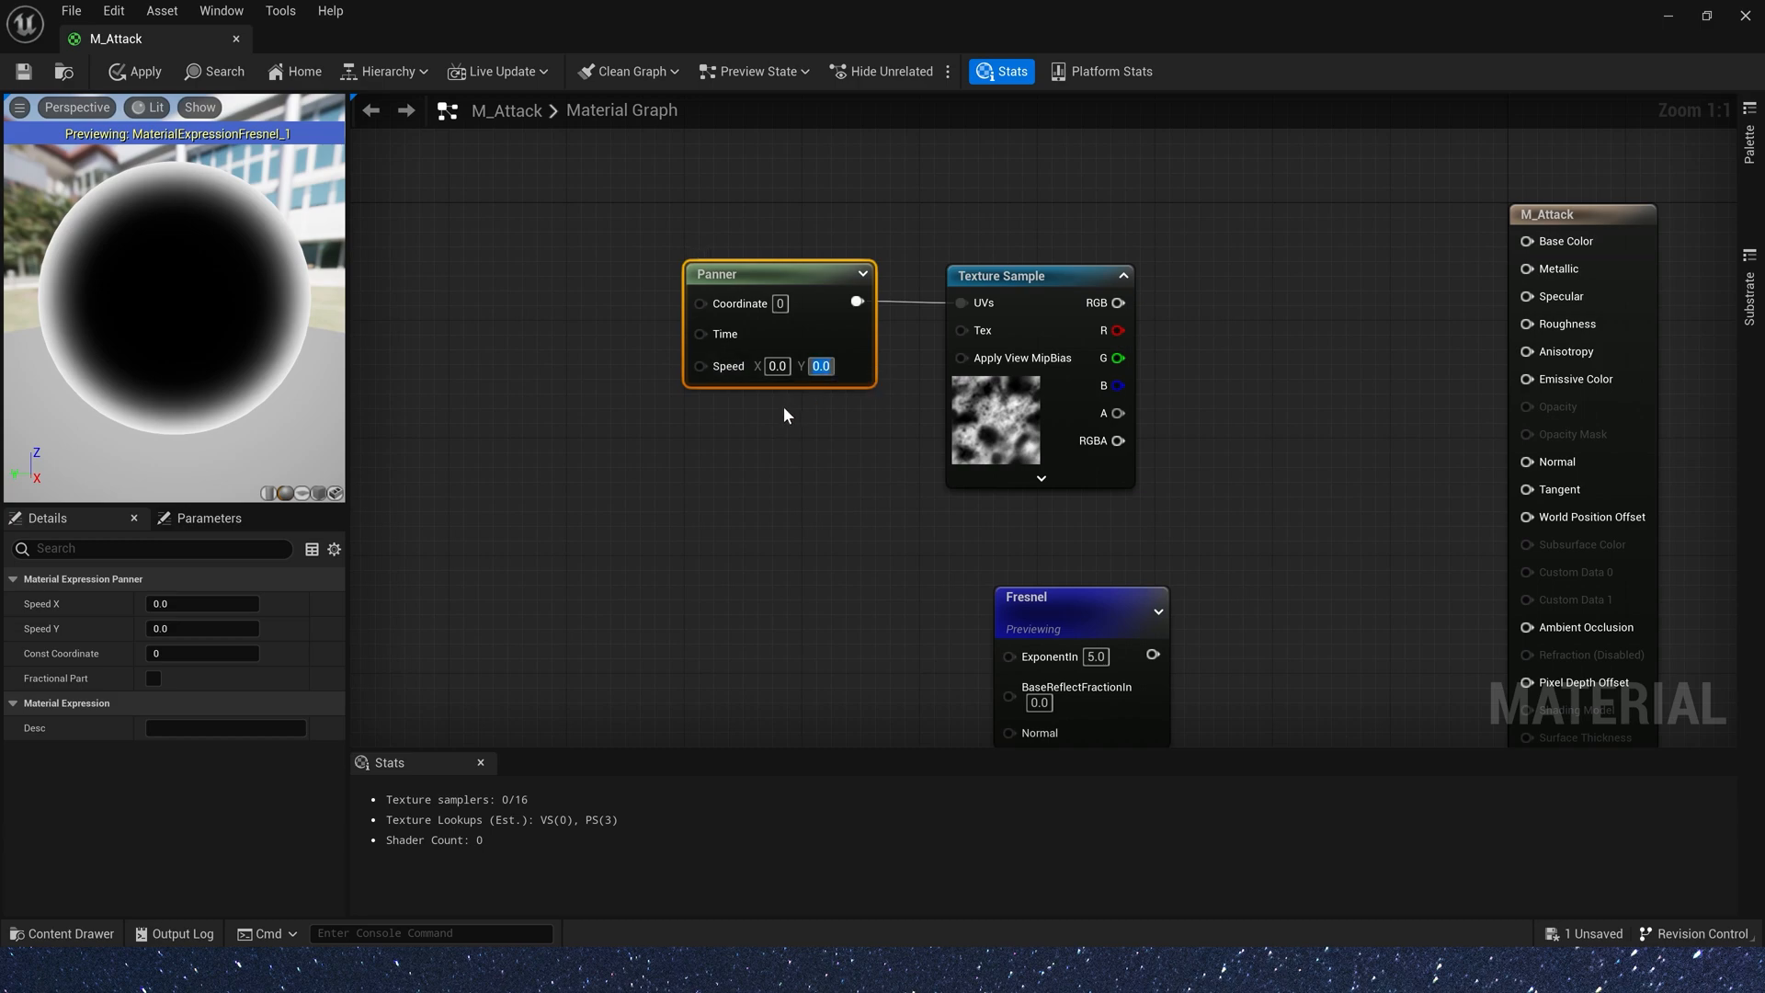
text(2)
key(Return)
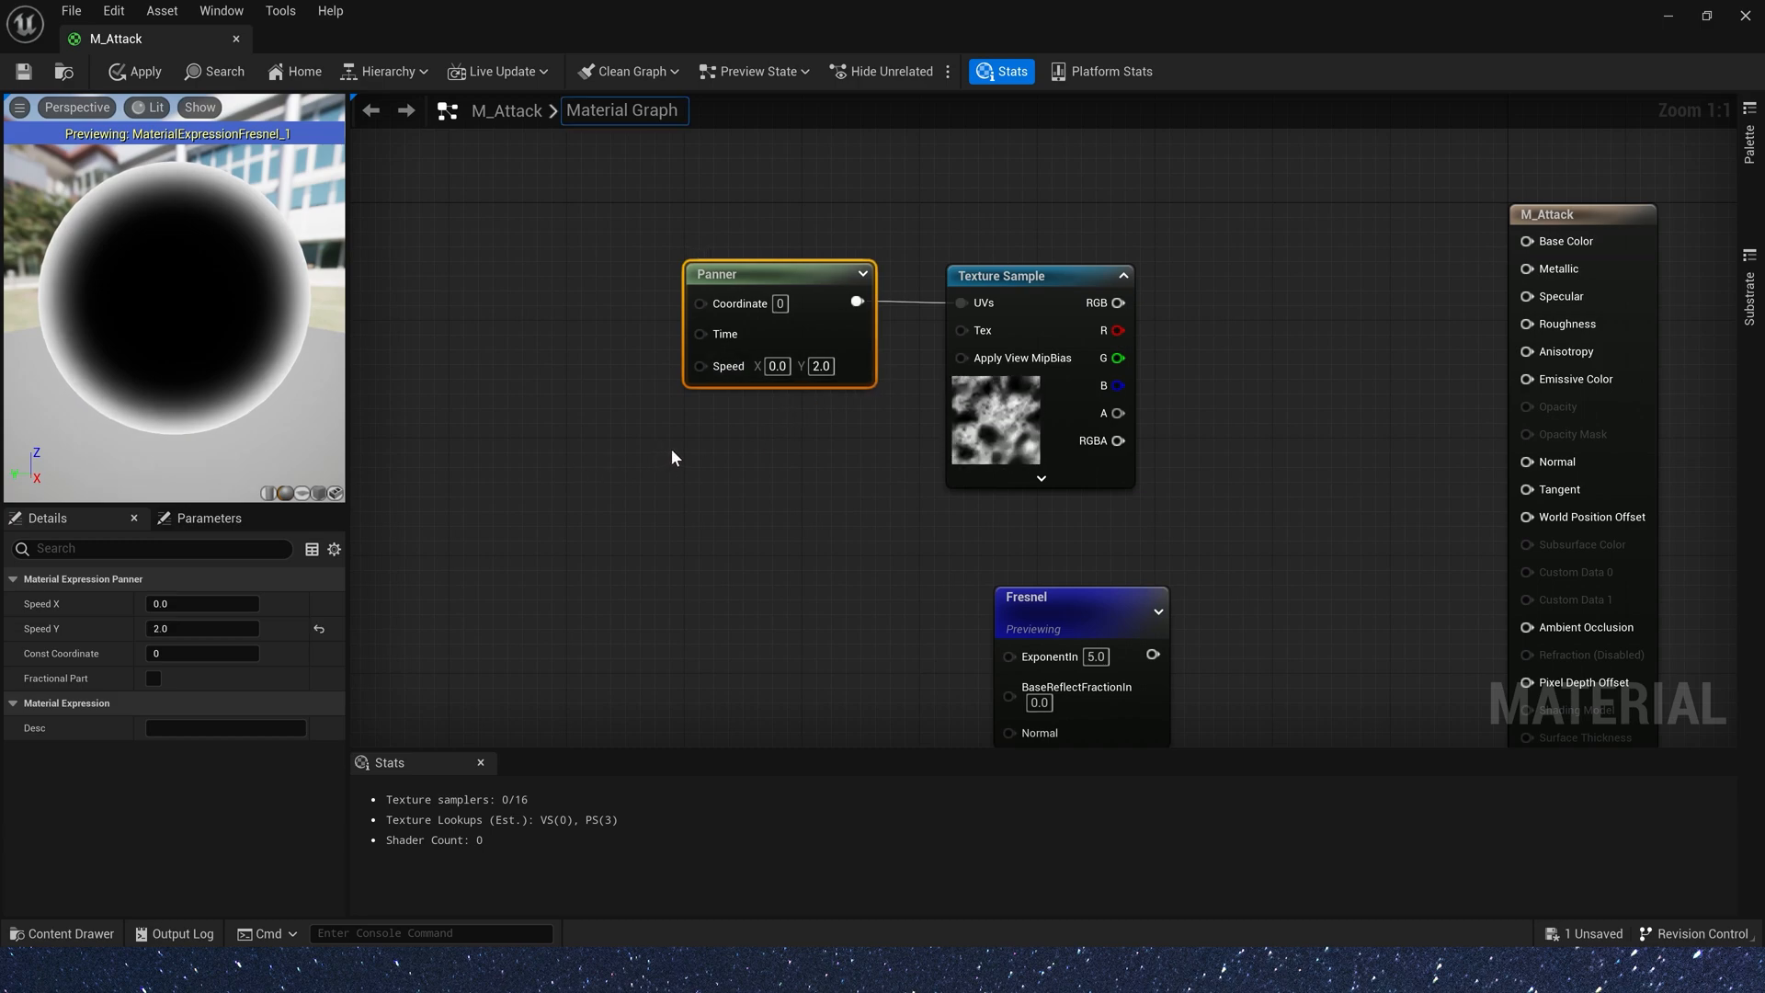
- Add a TexCoord node and route it through input A of a new Add node into the Panner's Coordinate
right_drag(548, 385, 757, 379)
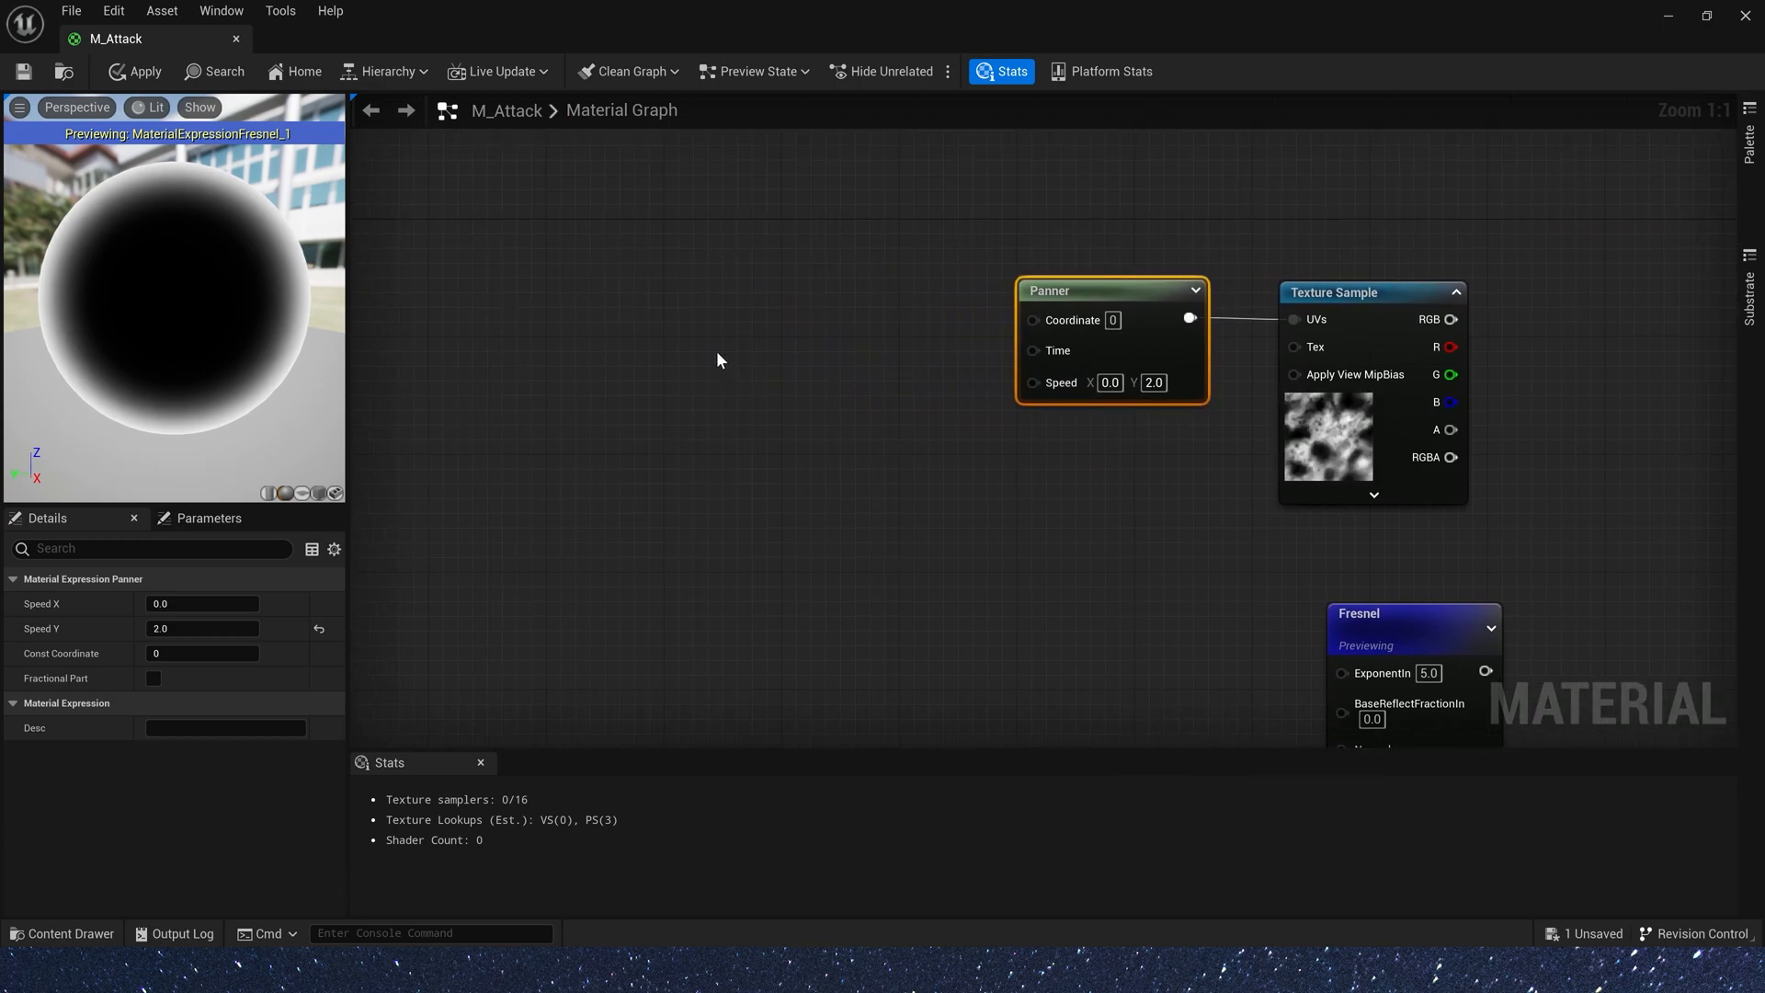
click(666, 278)
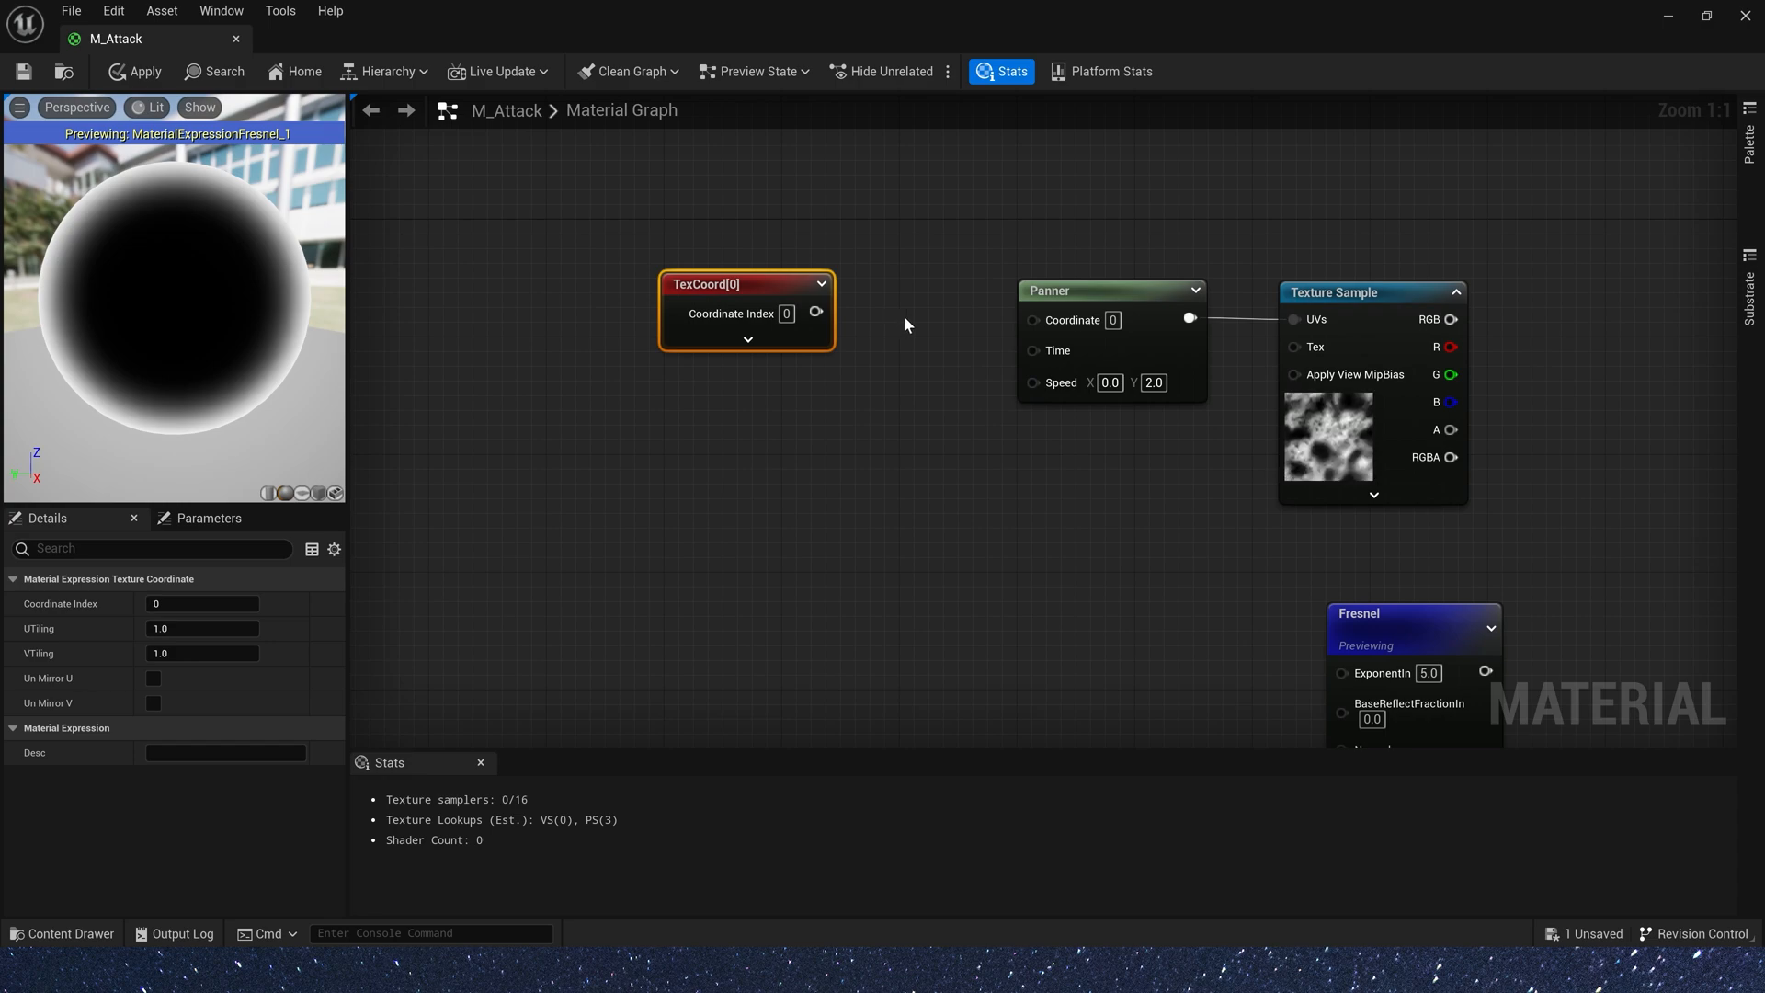
click(897, 292)
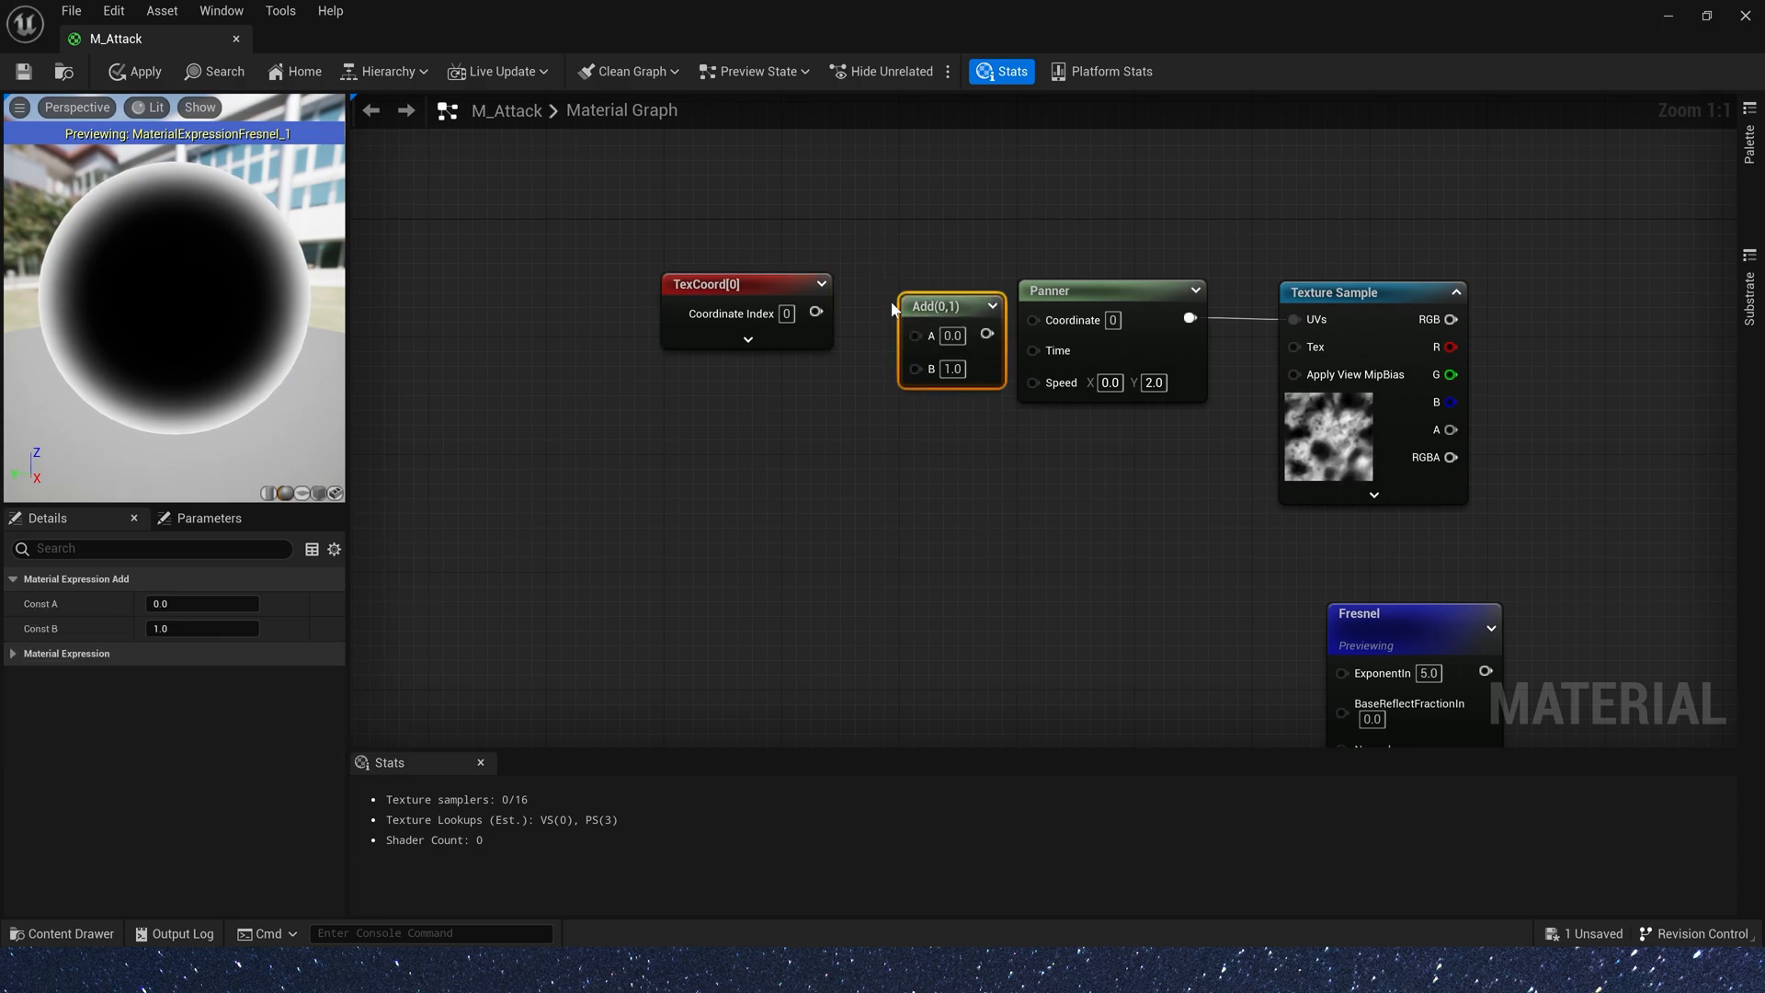
drag(956, 335, 941, 320)
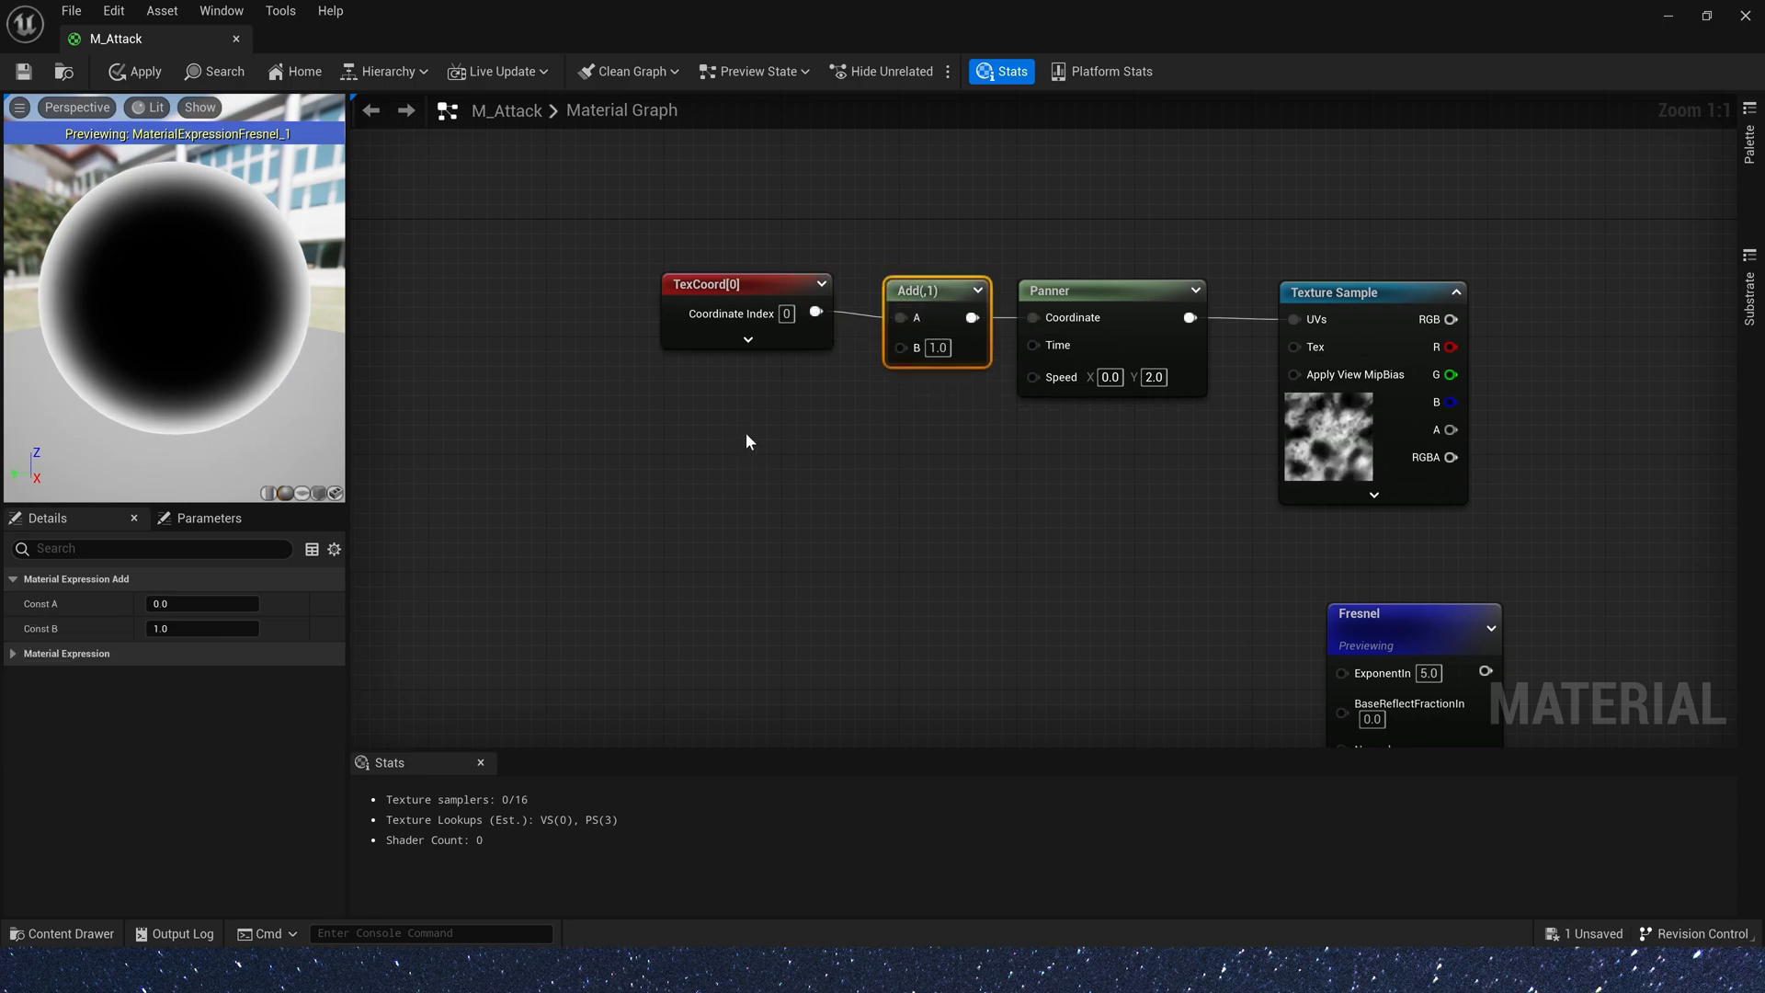
- Add a second Texture Sample below the TexCoord node and assign it the T_soft_smoke texture
click(732, 440)
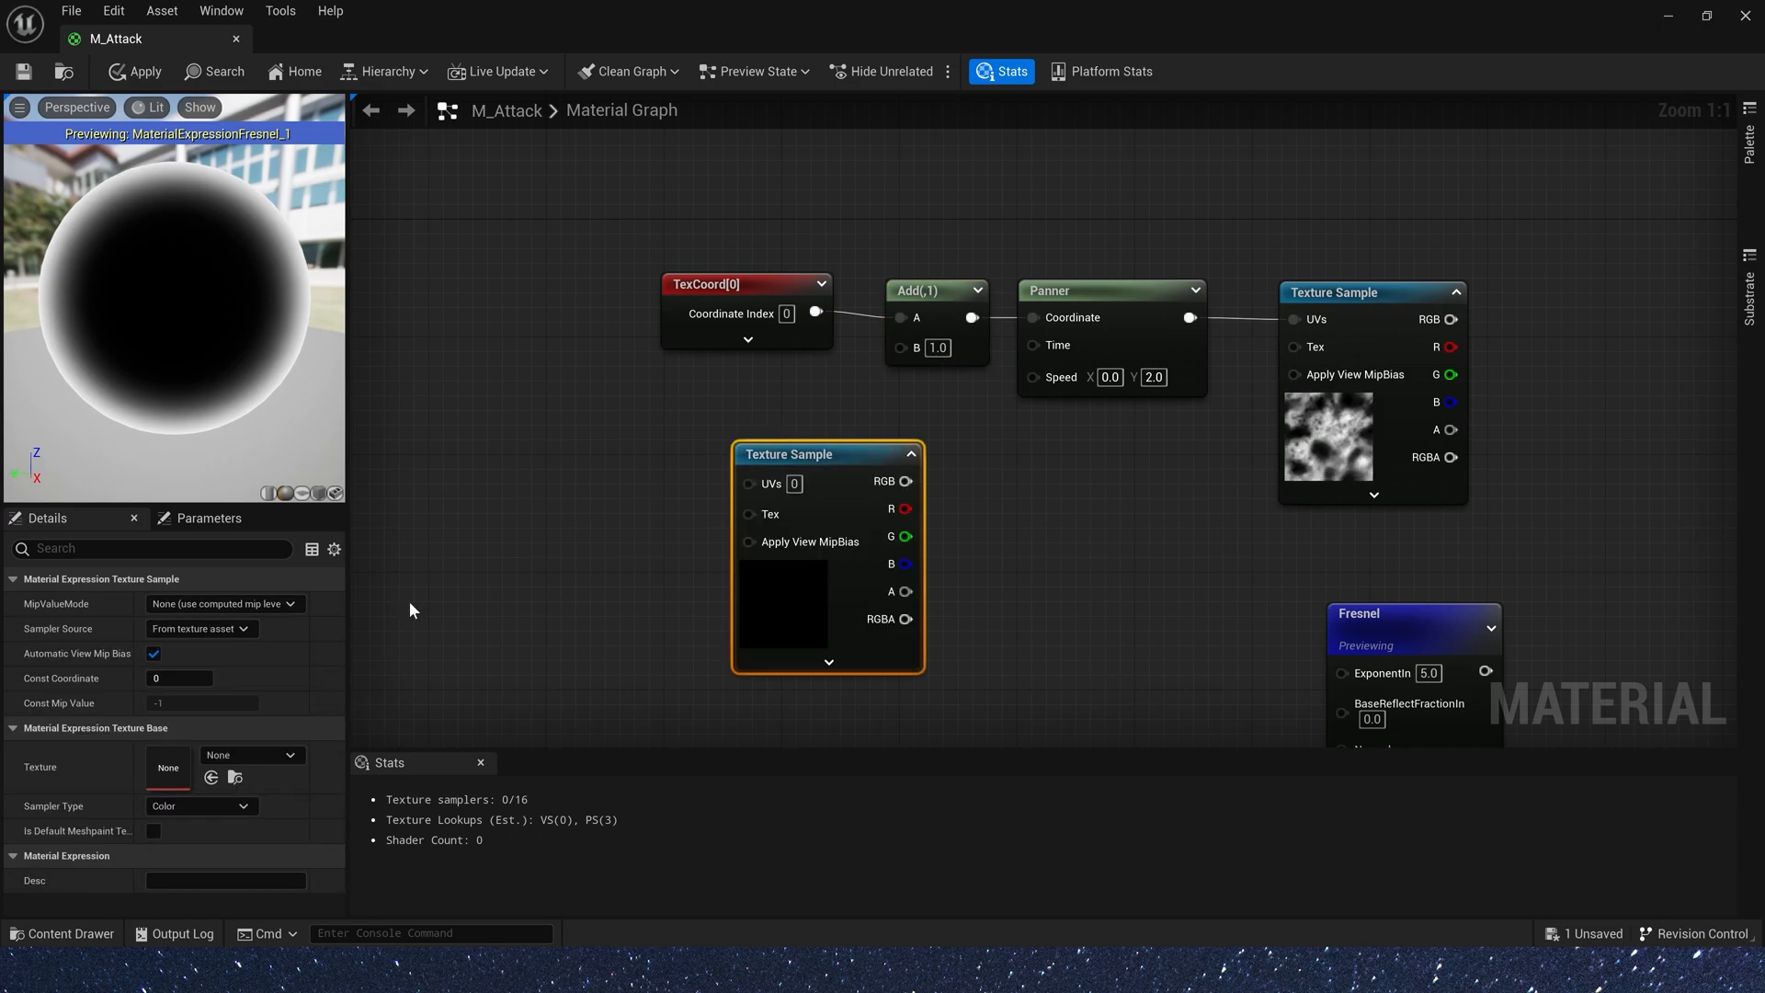
click(272, 755)
text(smok)
click(311, 636)
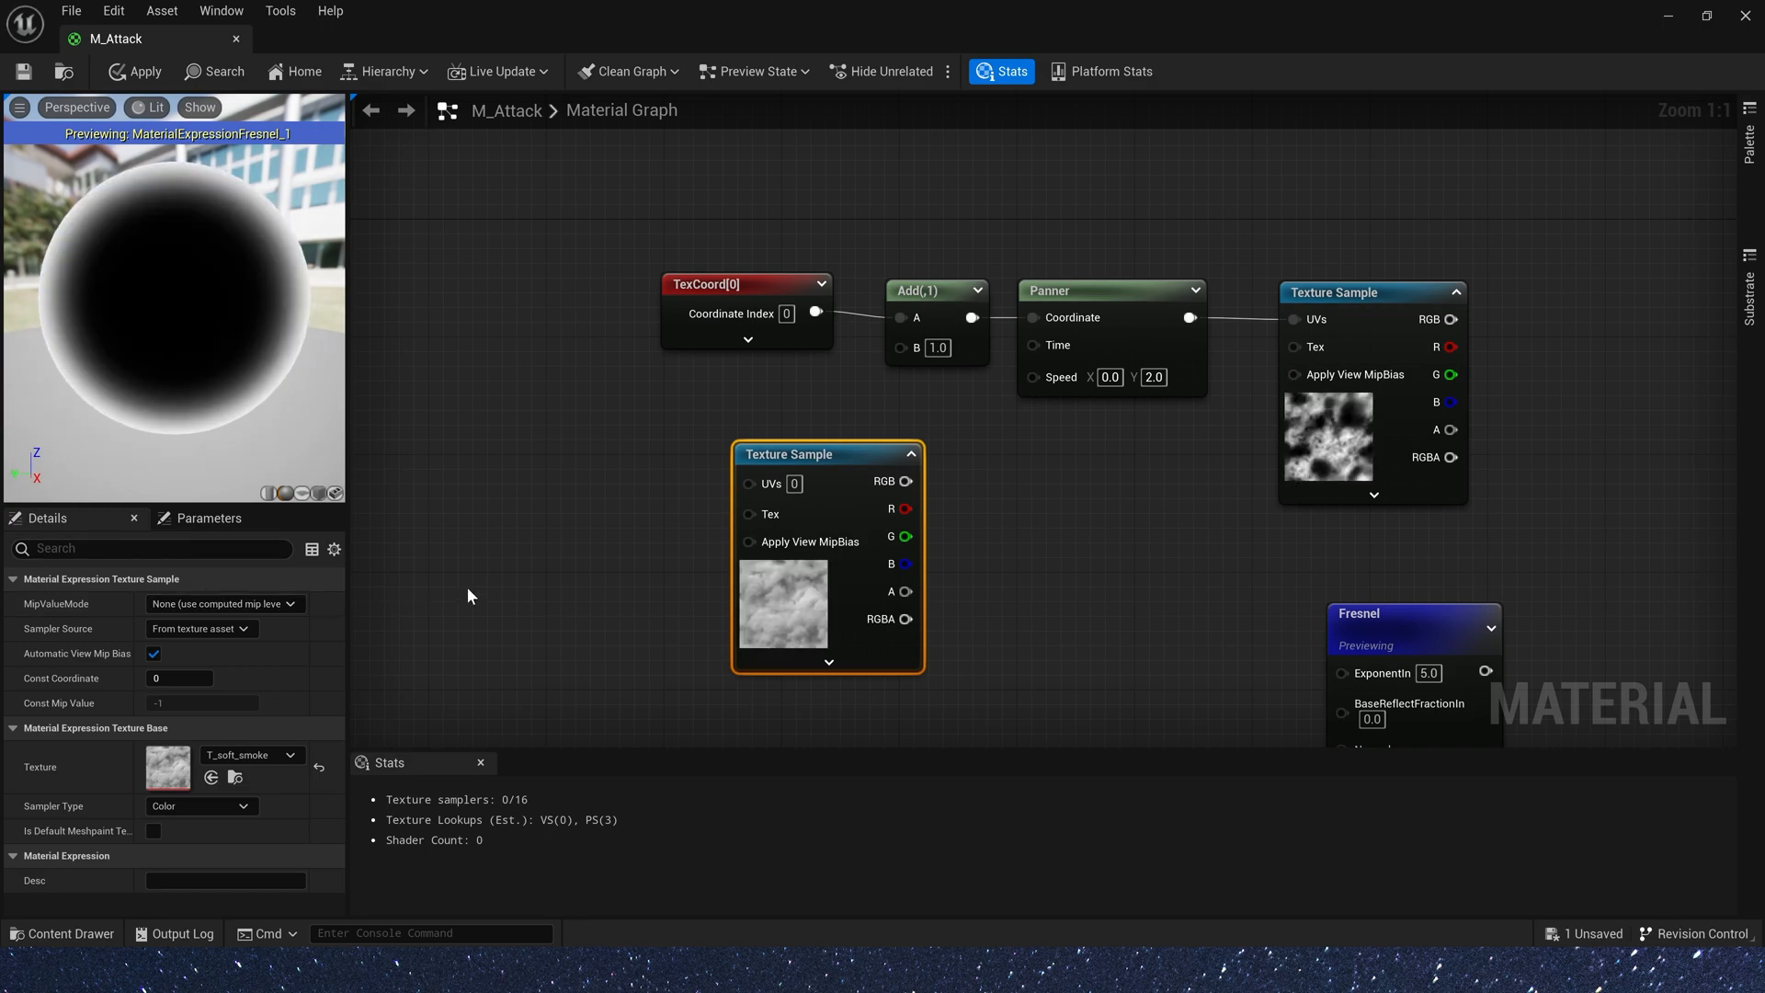
drag(835, 493, 677, 491)
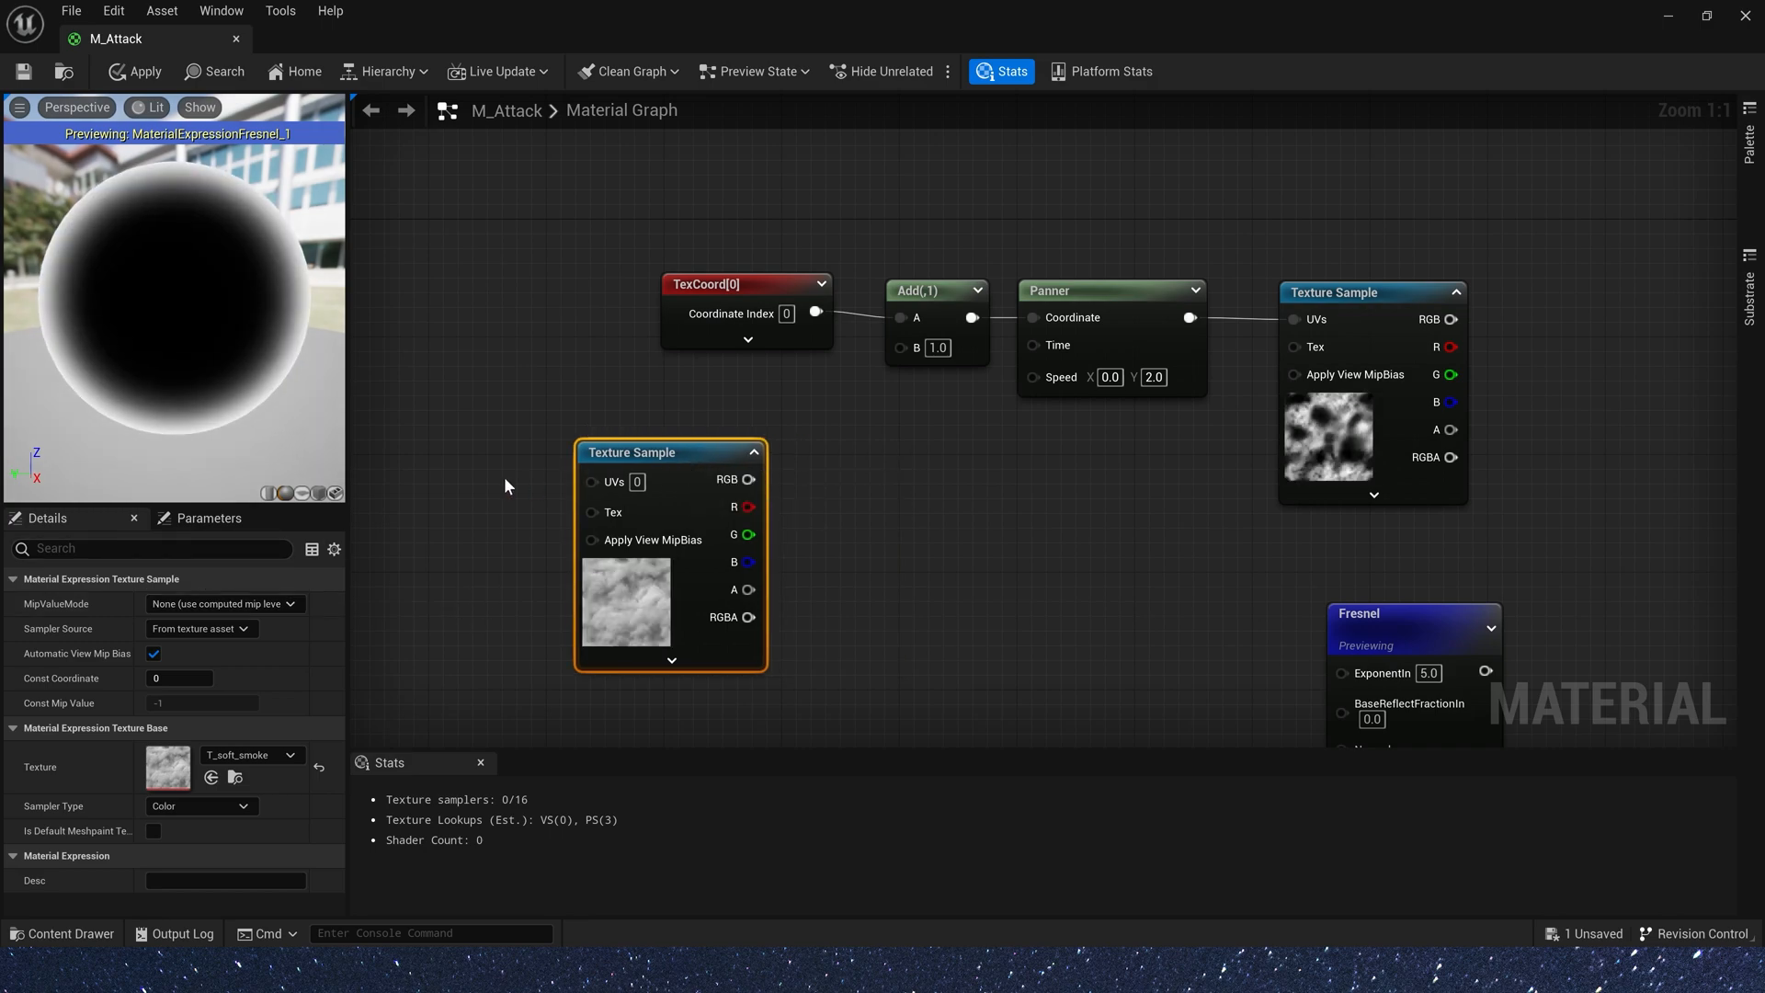
- Add a TexCoord node, connect it to the smoke texture's UVs, and align it beside that texture
right_drag(504, 485, 708, 482)
click(551, 465)
drag(703, 497, 797, 476)
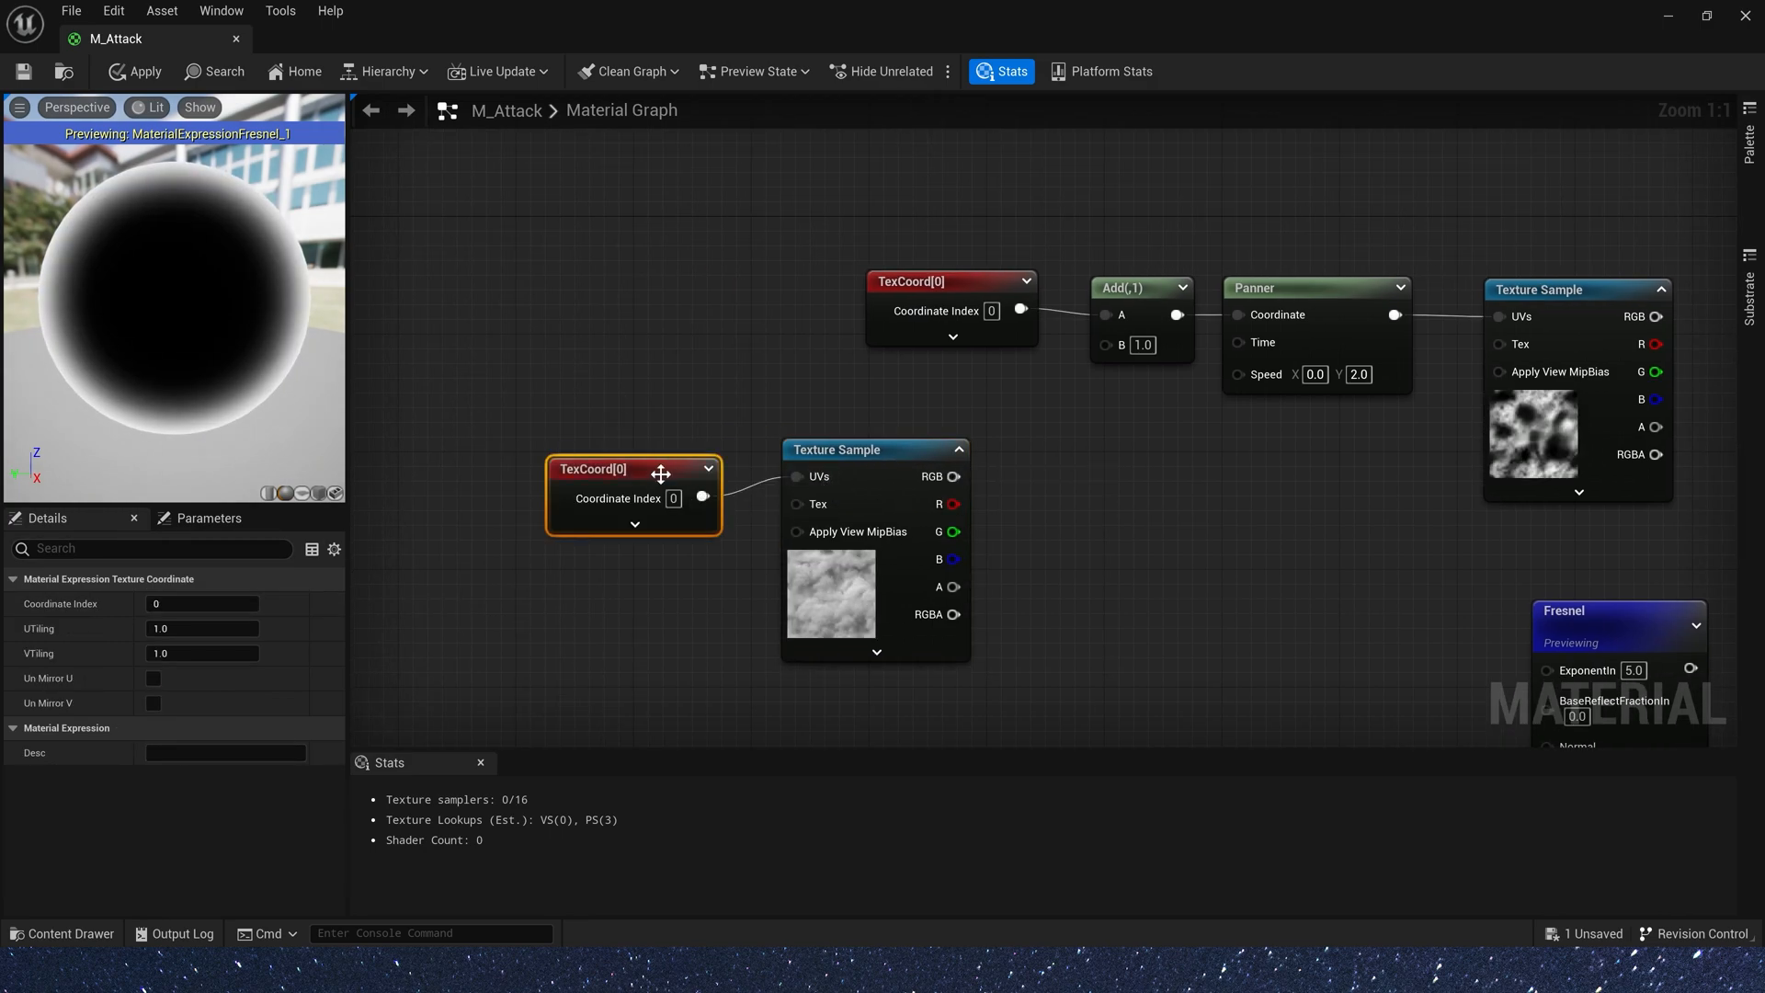
drag(663, 473, 661, 453)
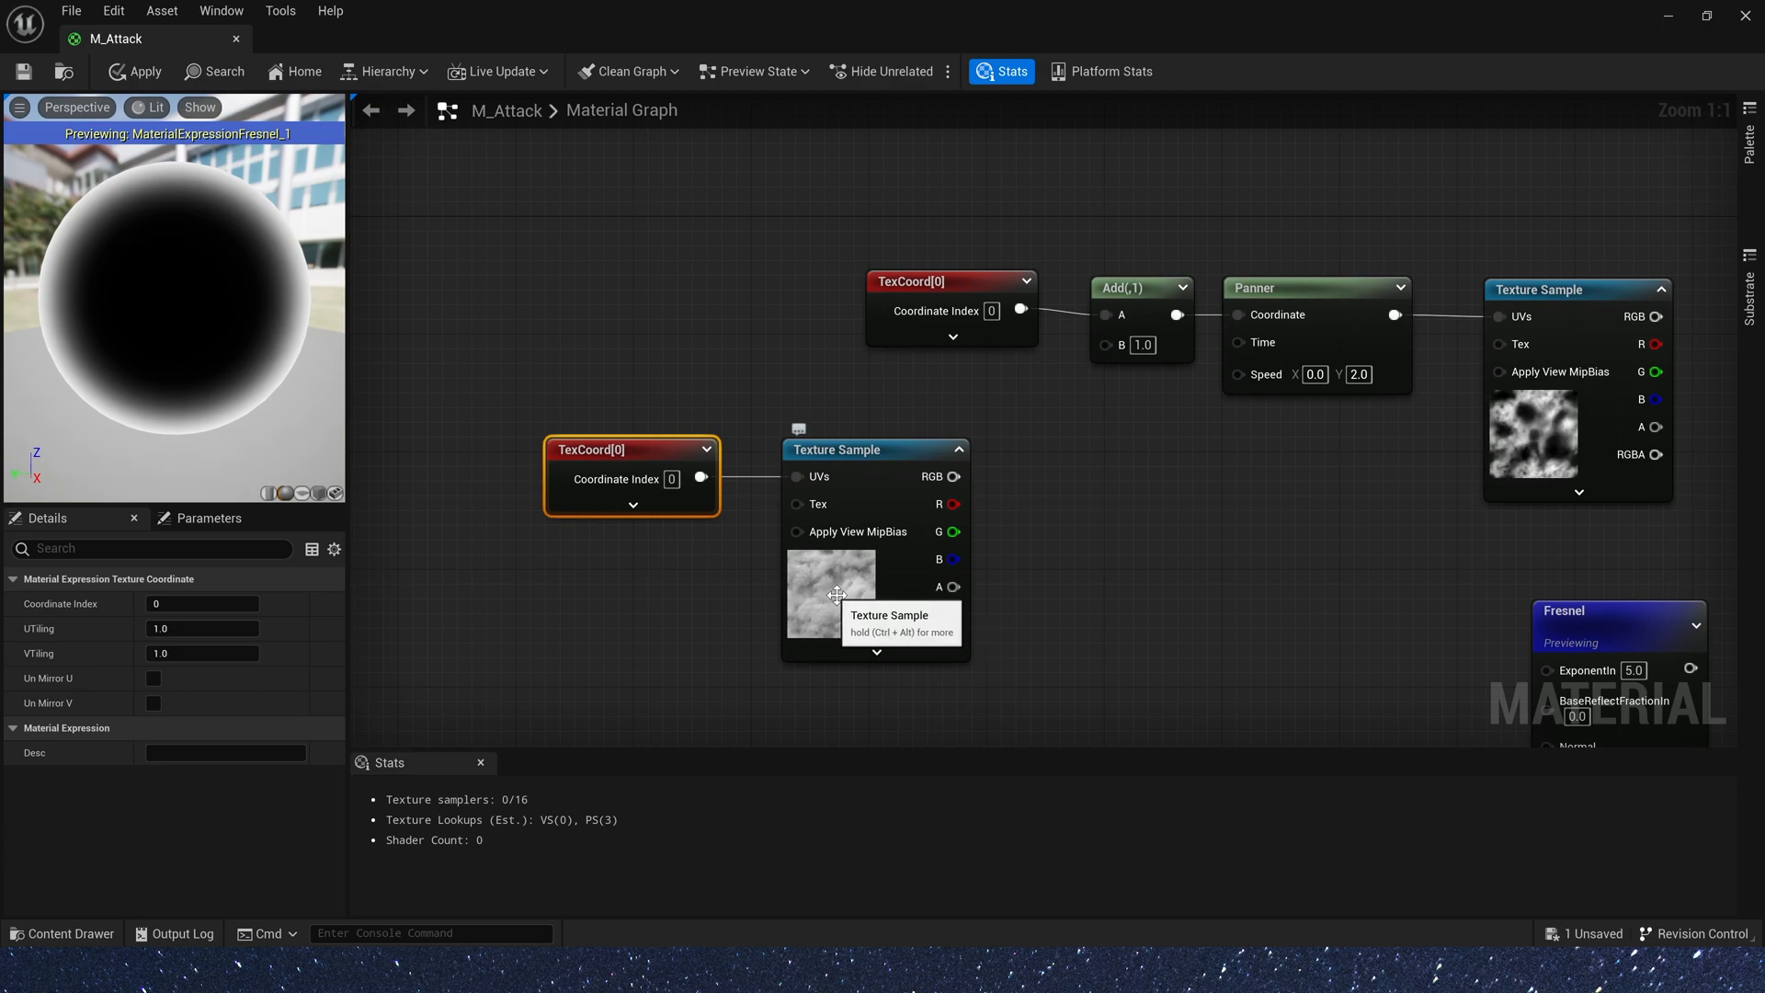
- Multiply the smoke texture's red channel by 0.1 and feed the result into the Add node's B input
click(1039, 499)
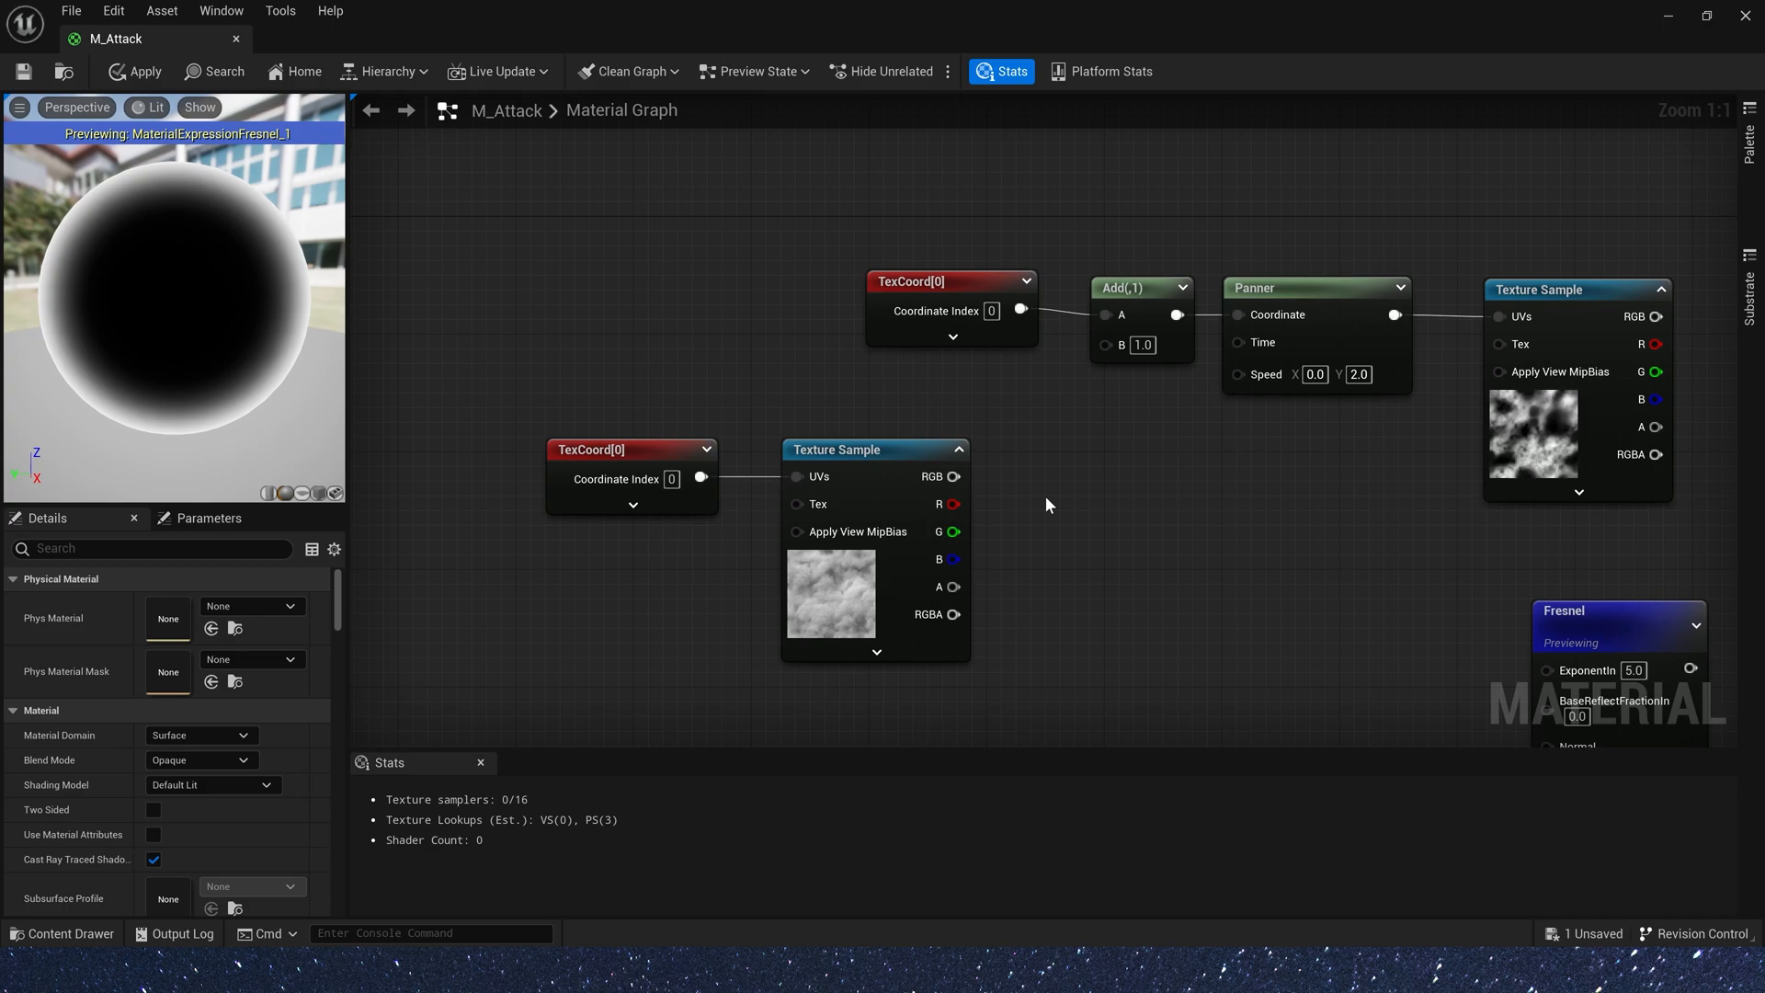
click(1045, 494)
drag(953, 504, 1106, 342)
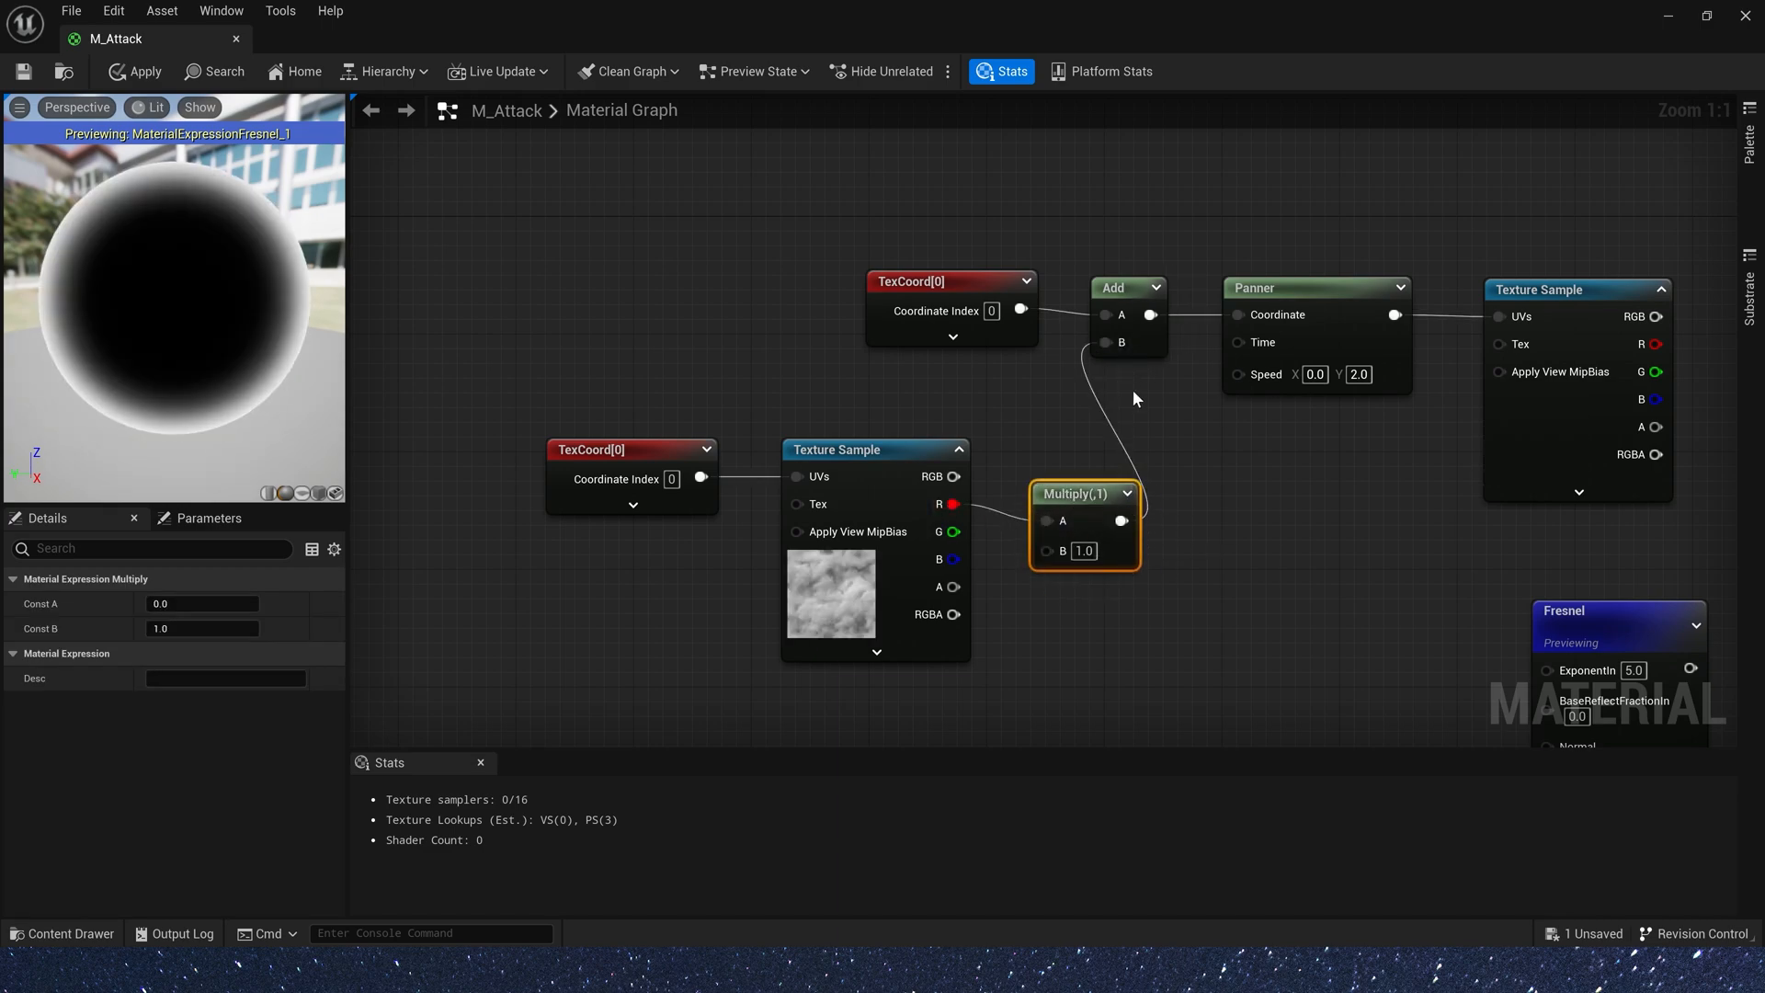
right_drag(1537, 444, 1314, 433)
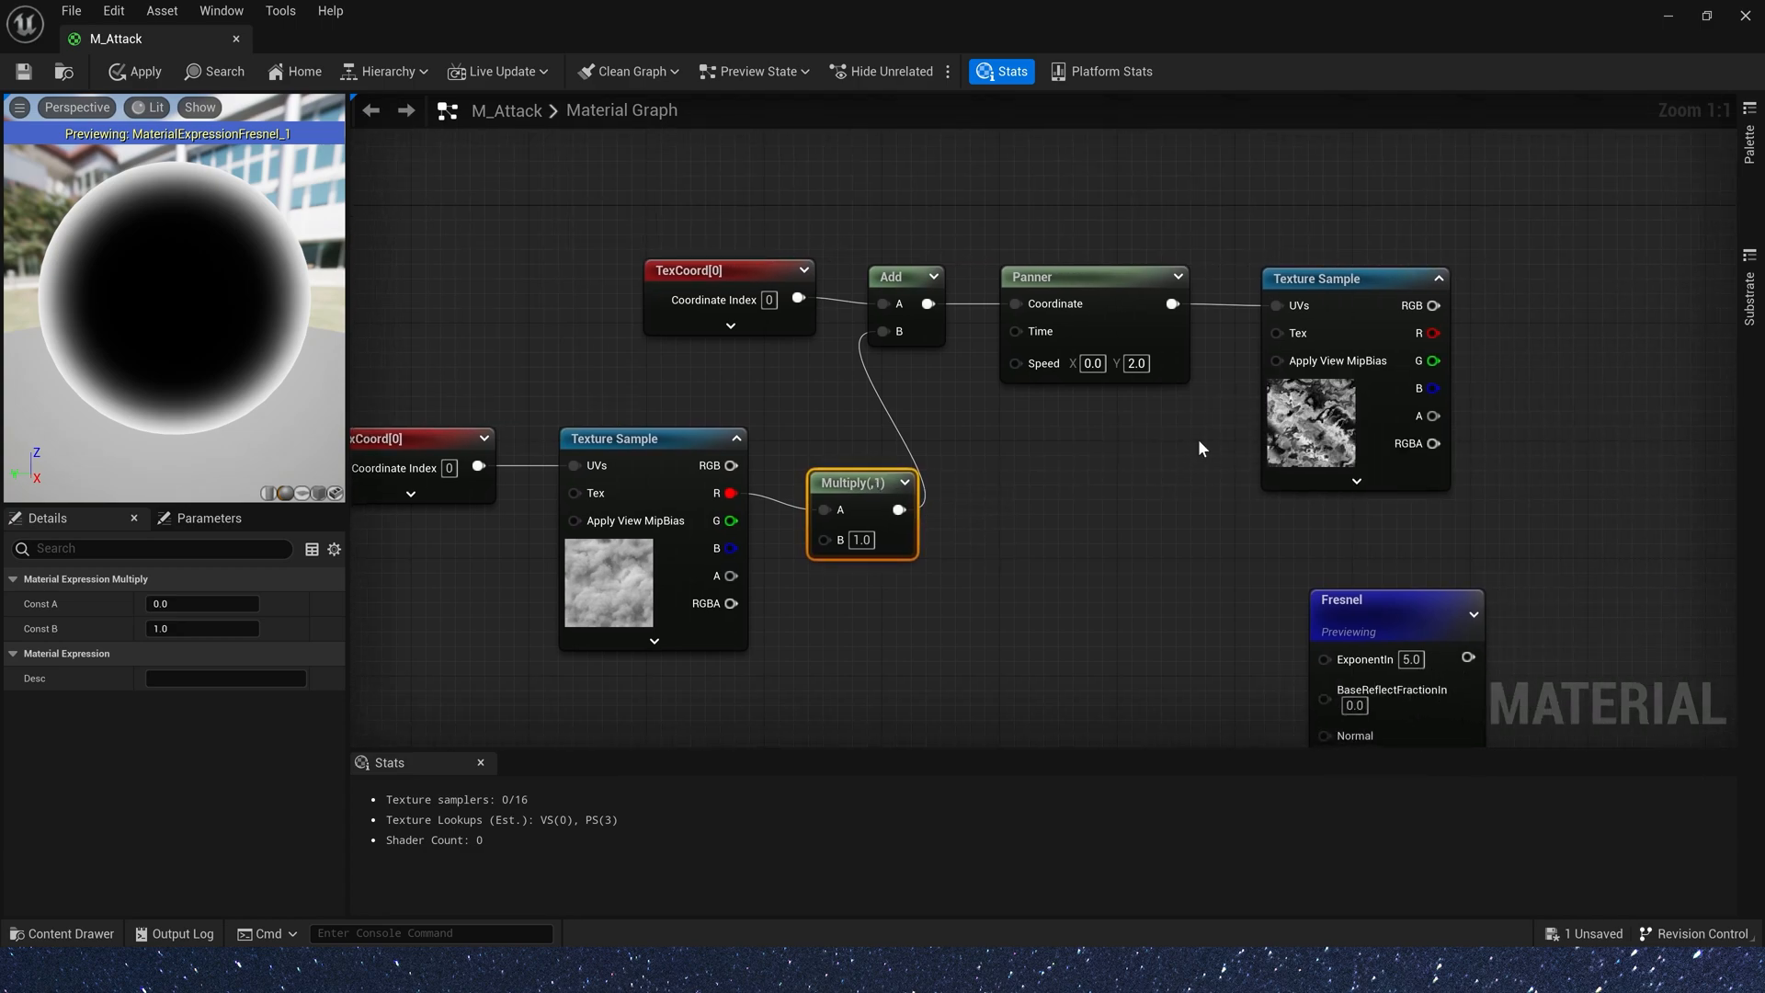
click(183, 630)
text(0.1)
key(Tab)
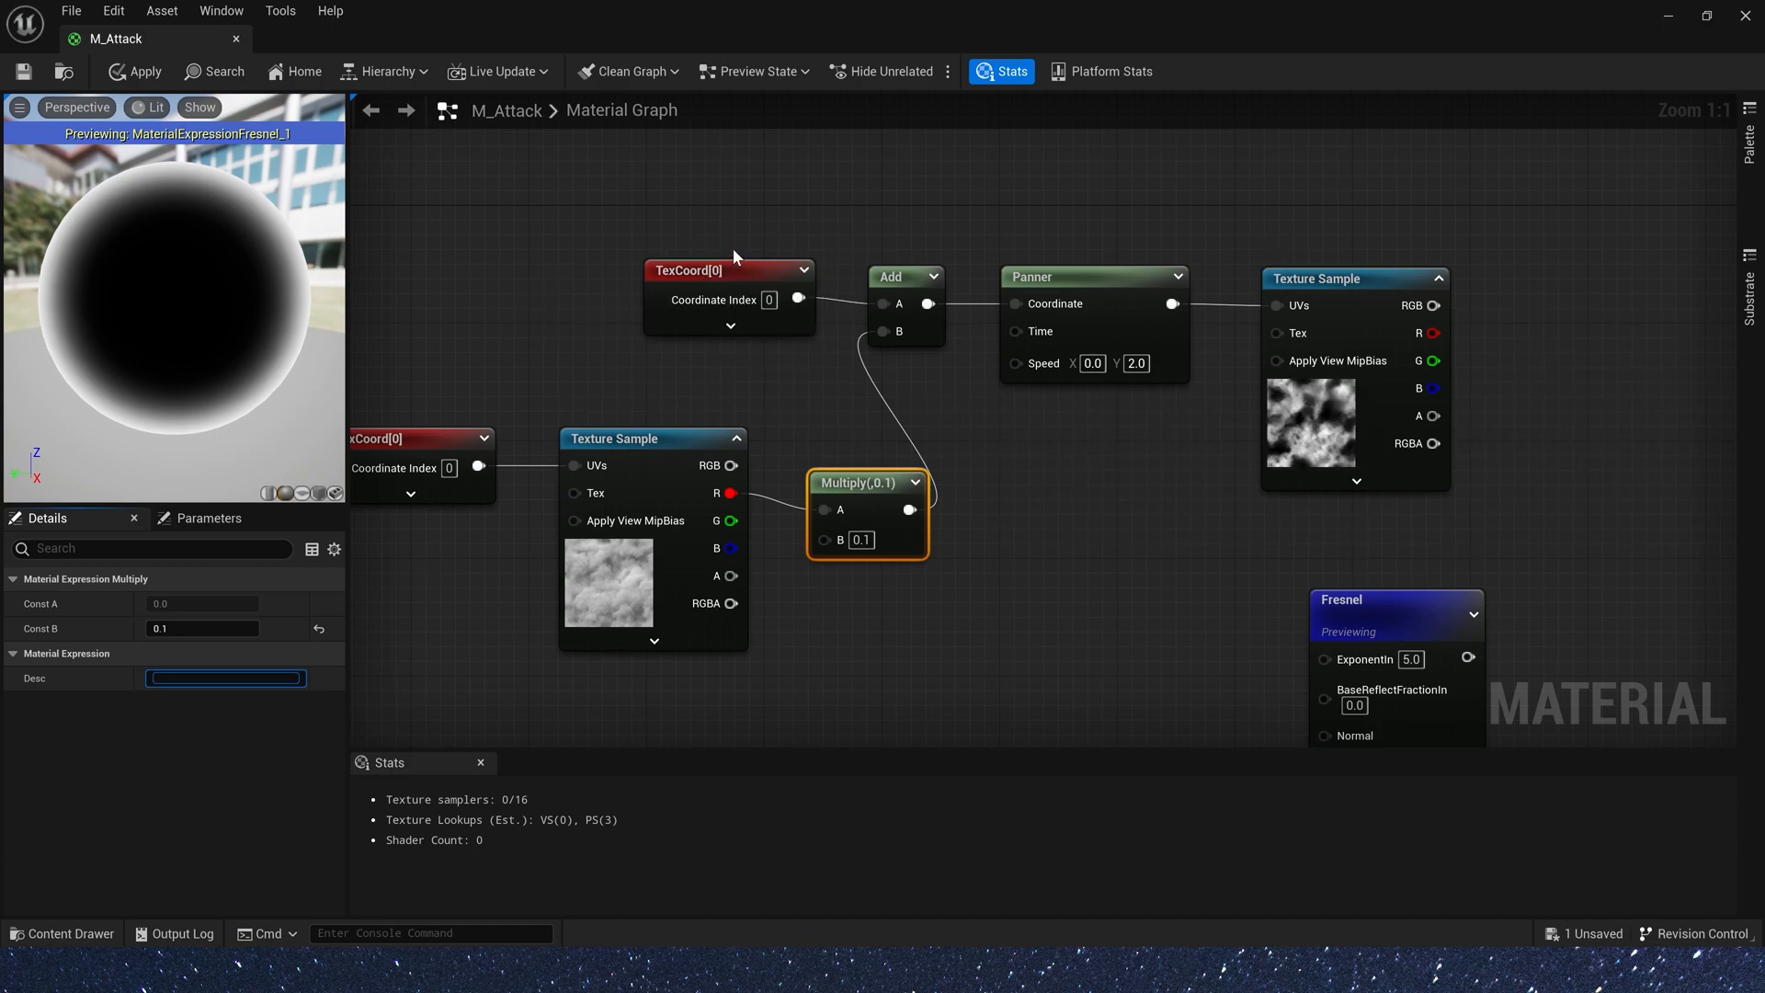
- Set UTiling to 5 on the TexCoord node that drives the noise texture
click(720, 269)
click(202, 628)
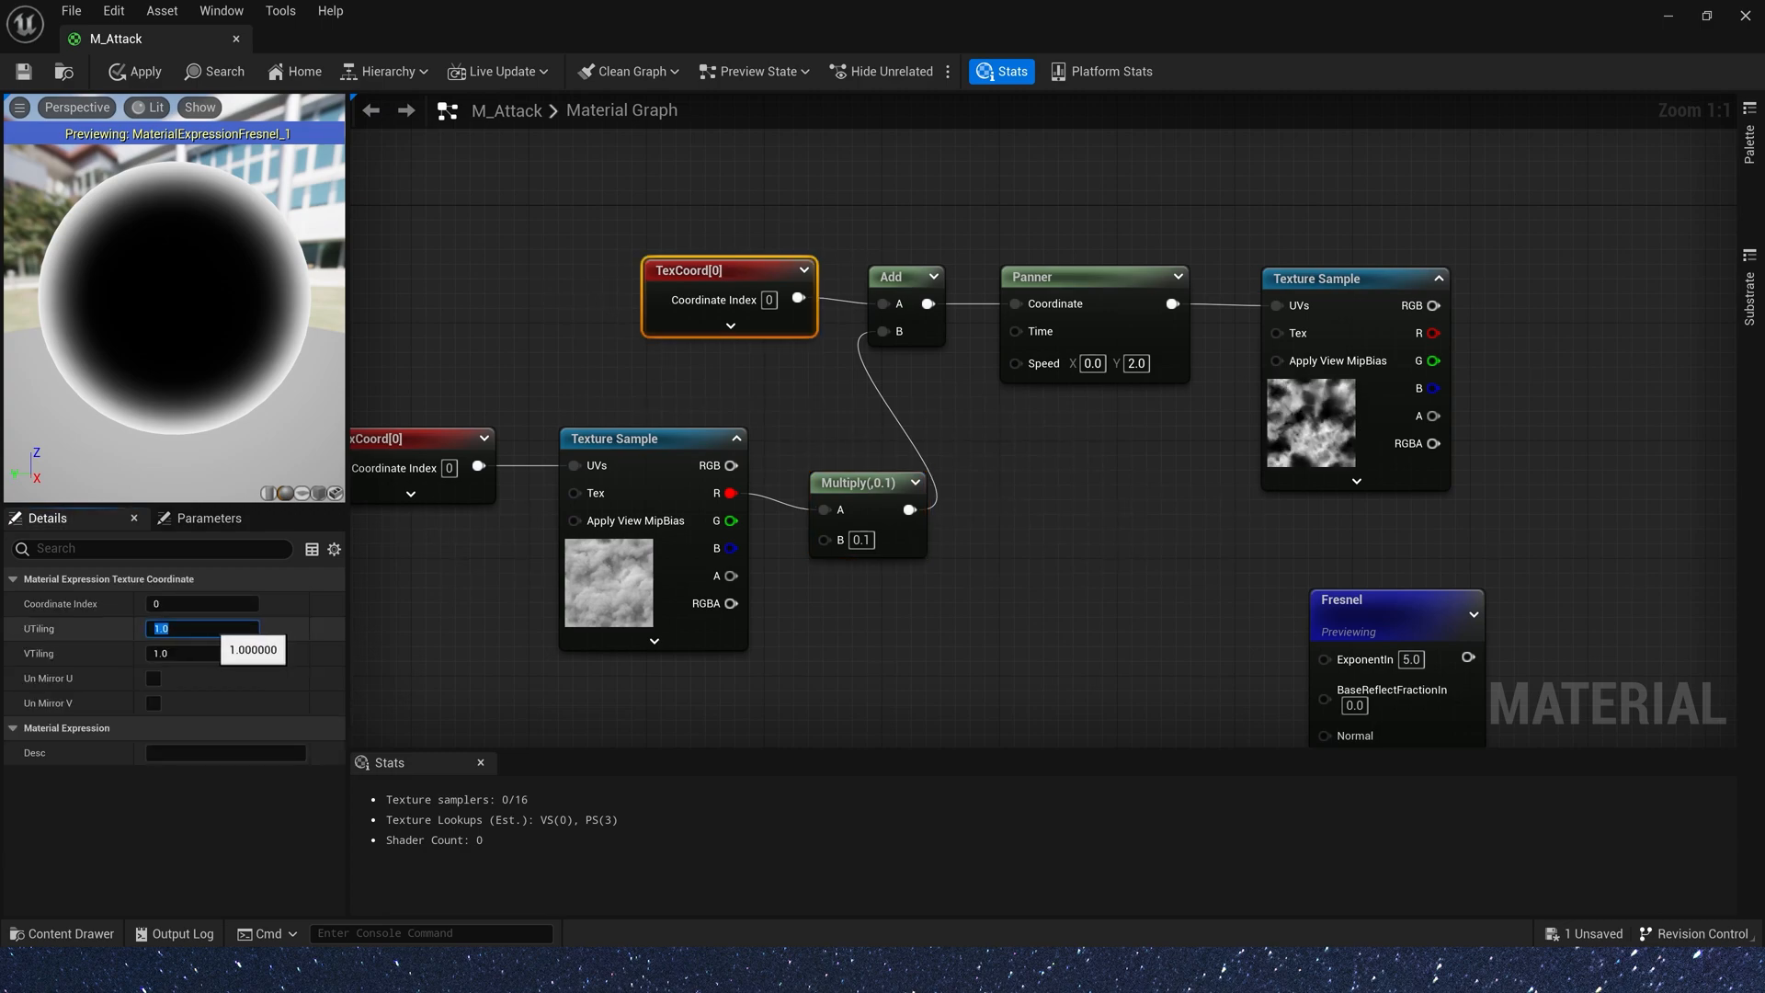
text(5)
key(Tab)
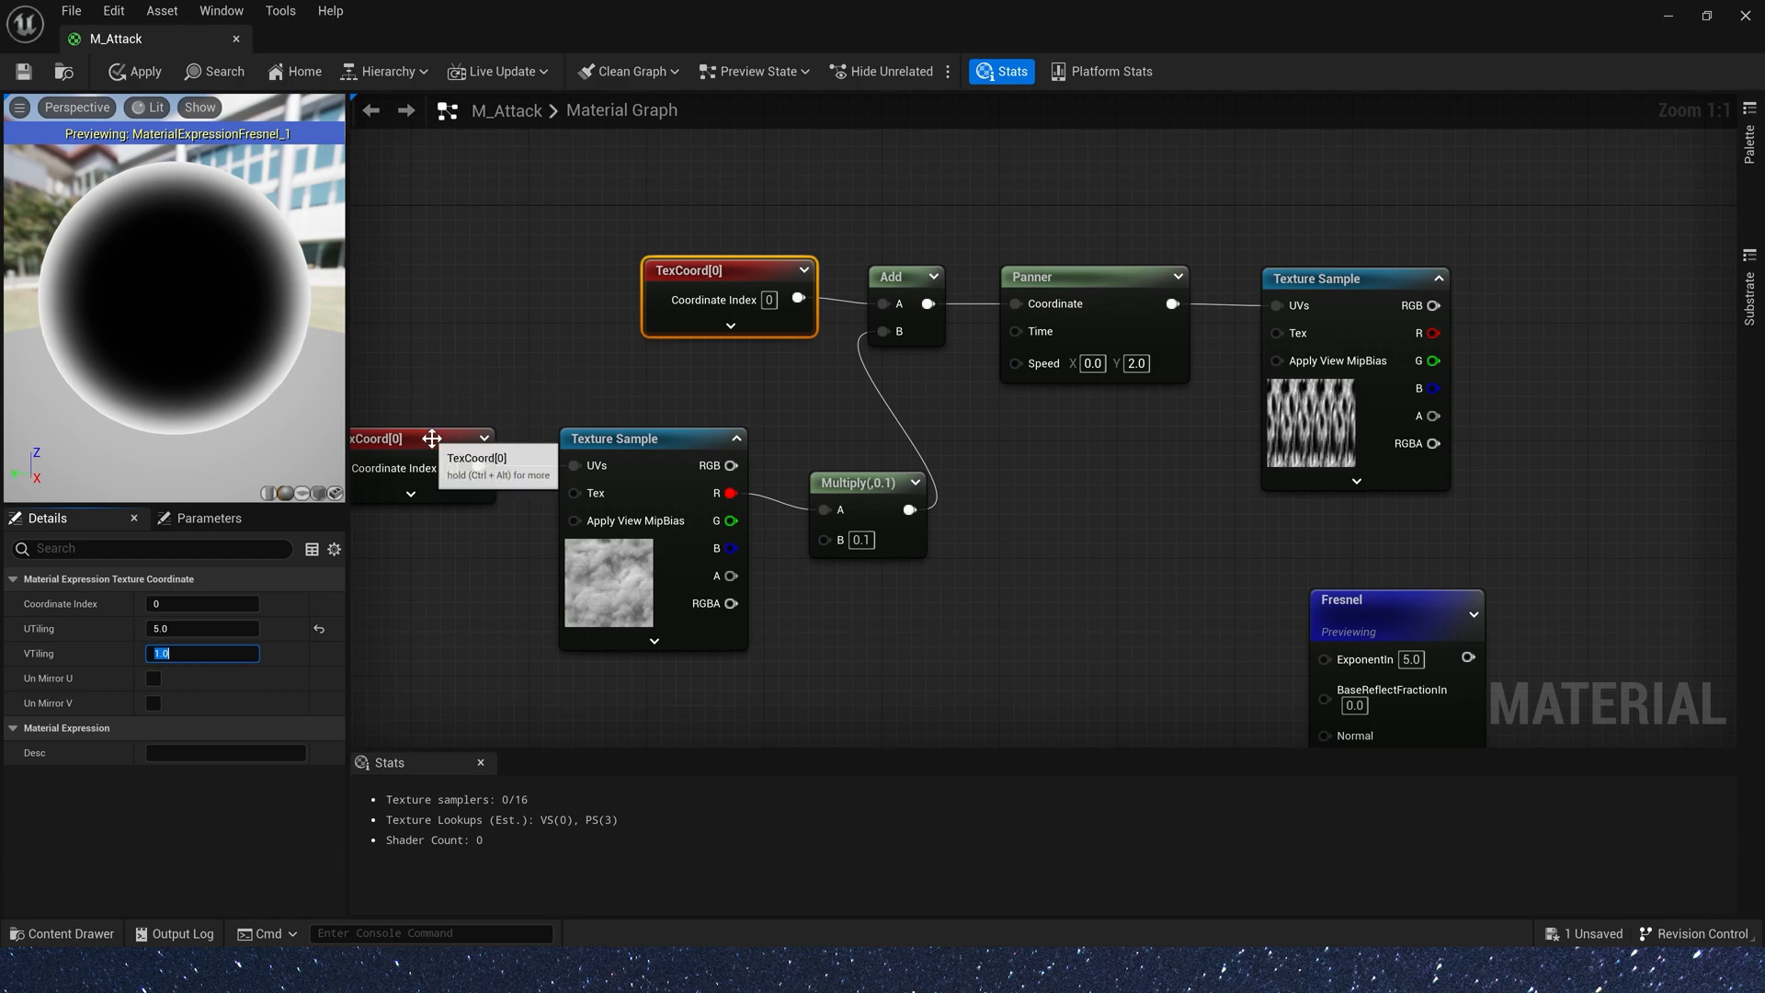
- Try a VTiling of 0.2 on the smoke texture's TexCoord node and settle on 0.5
click(460, 433)
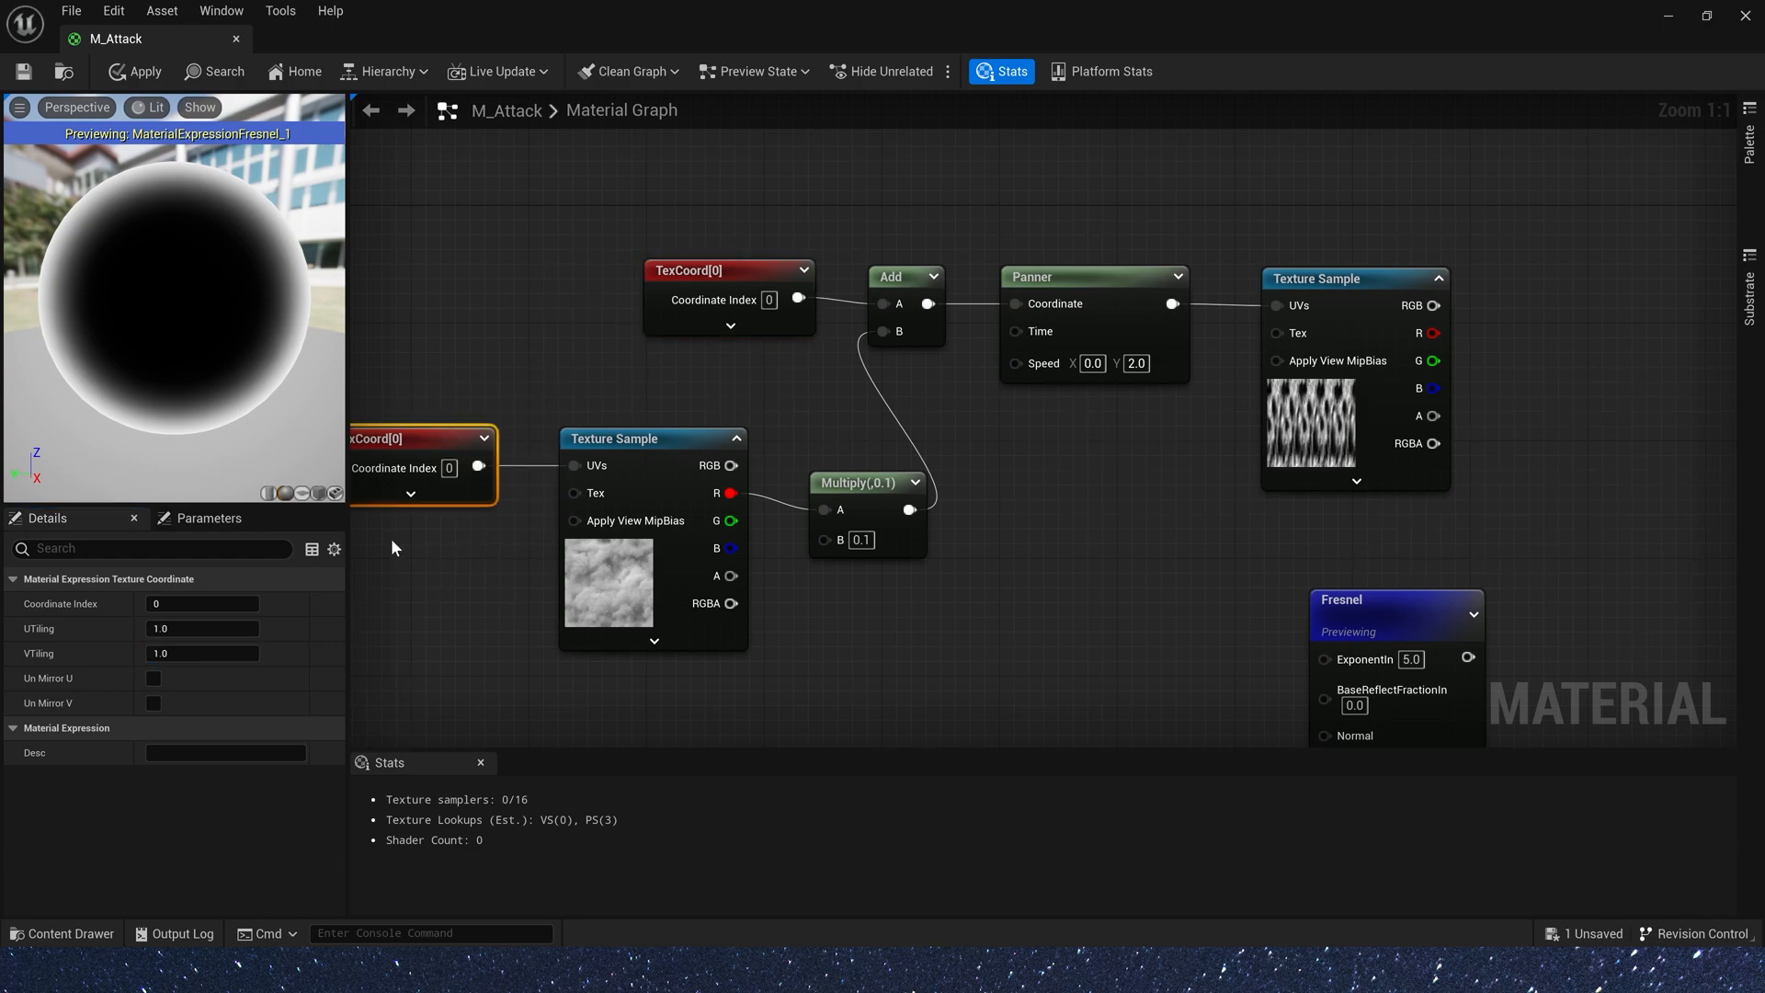
click(193, 652)
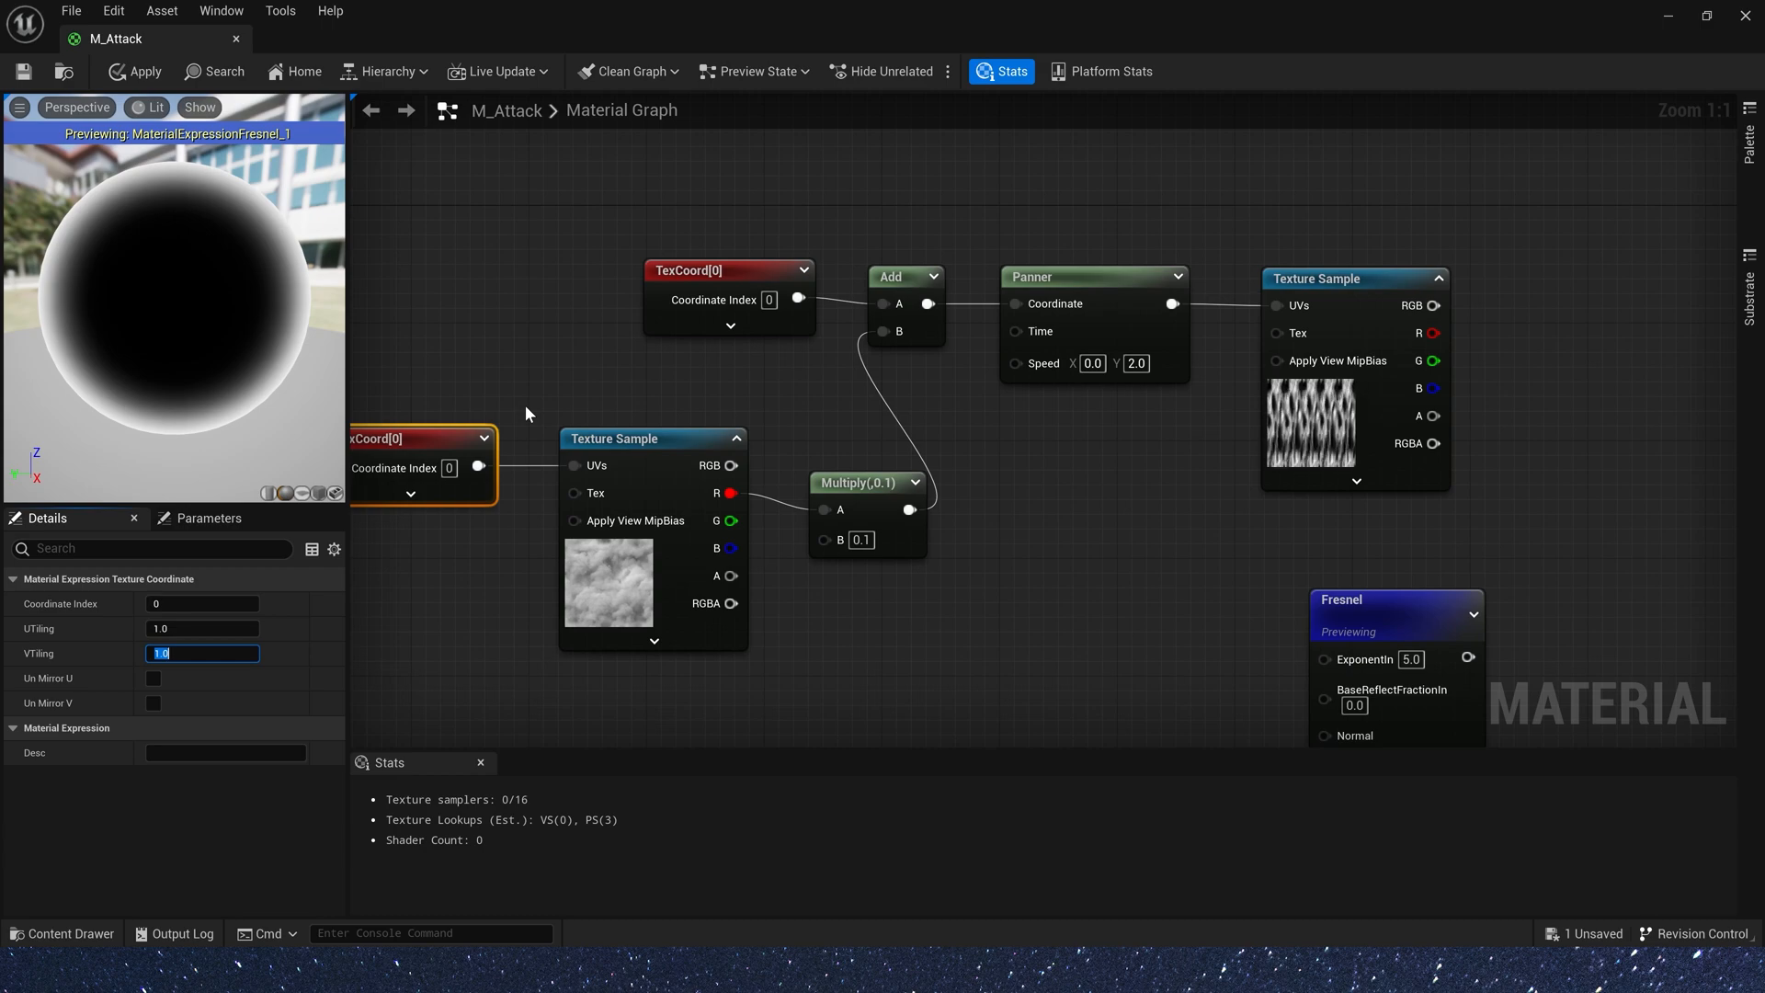
text(.2)
key(Tab)
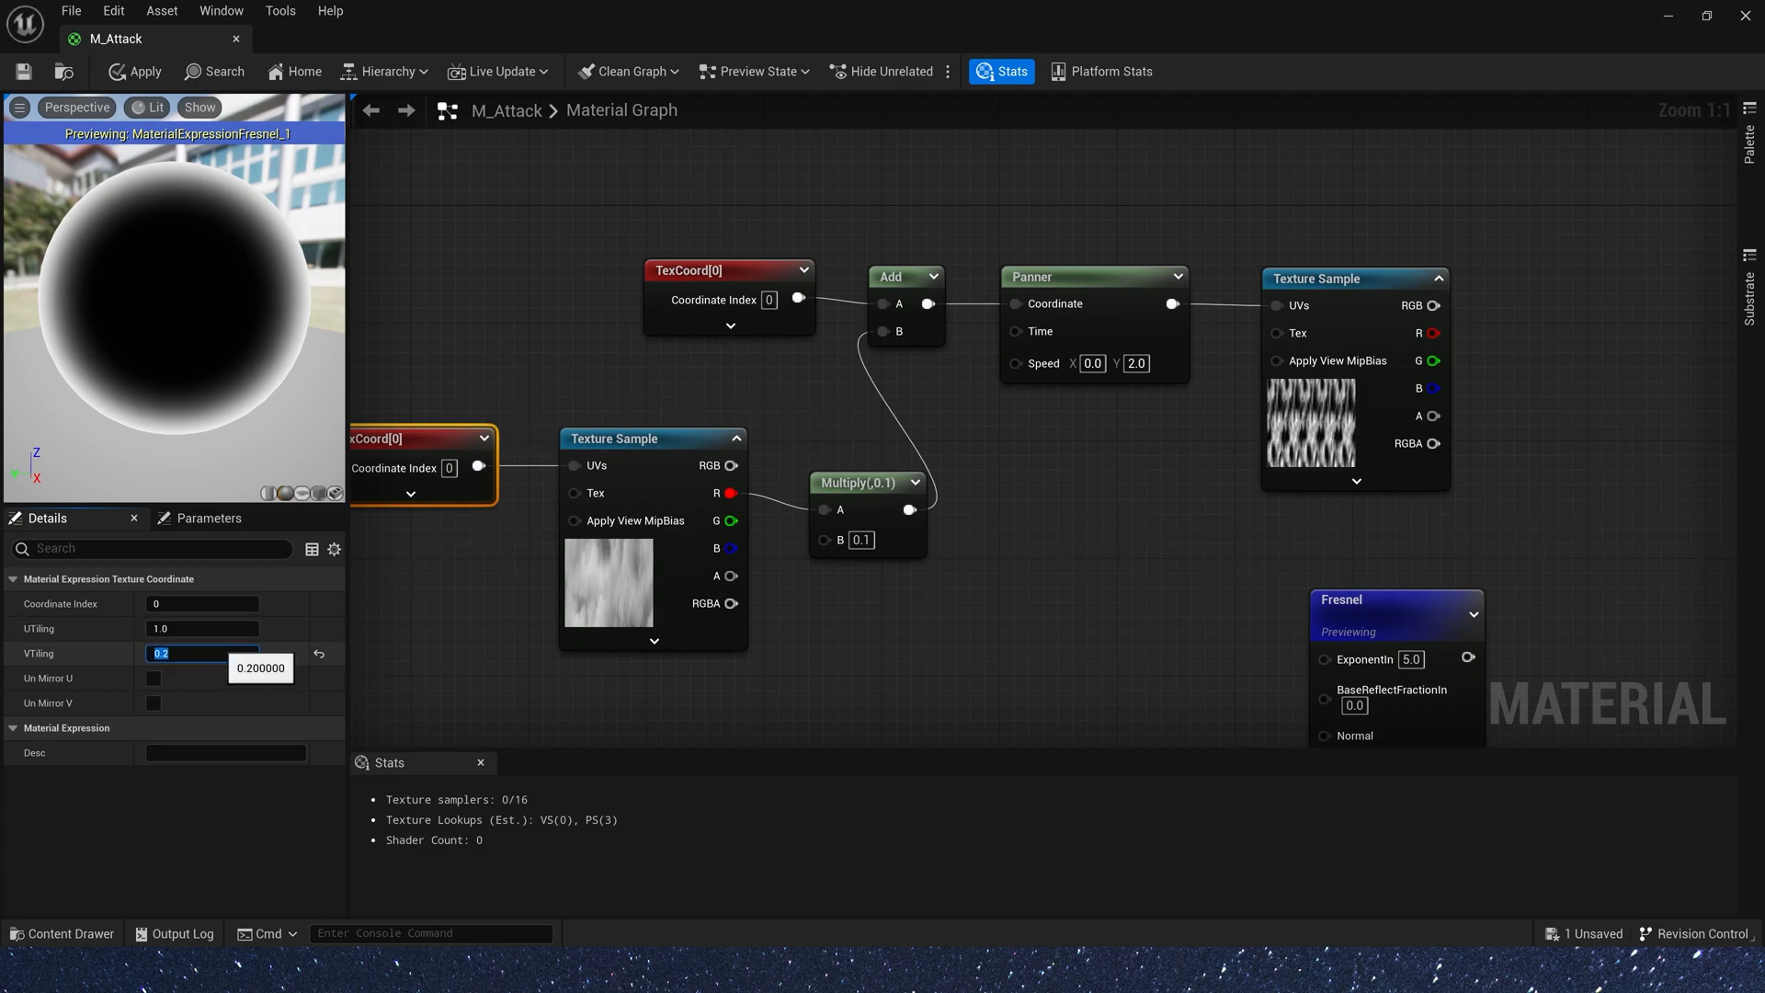
text(.5)
key(Tab)
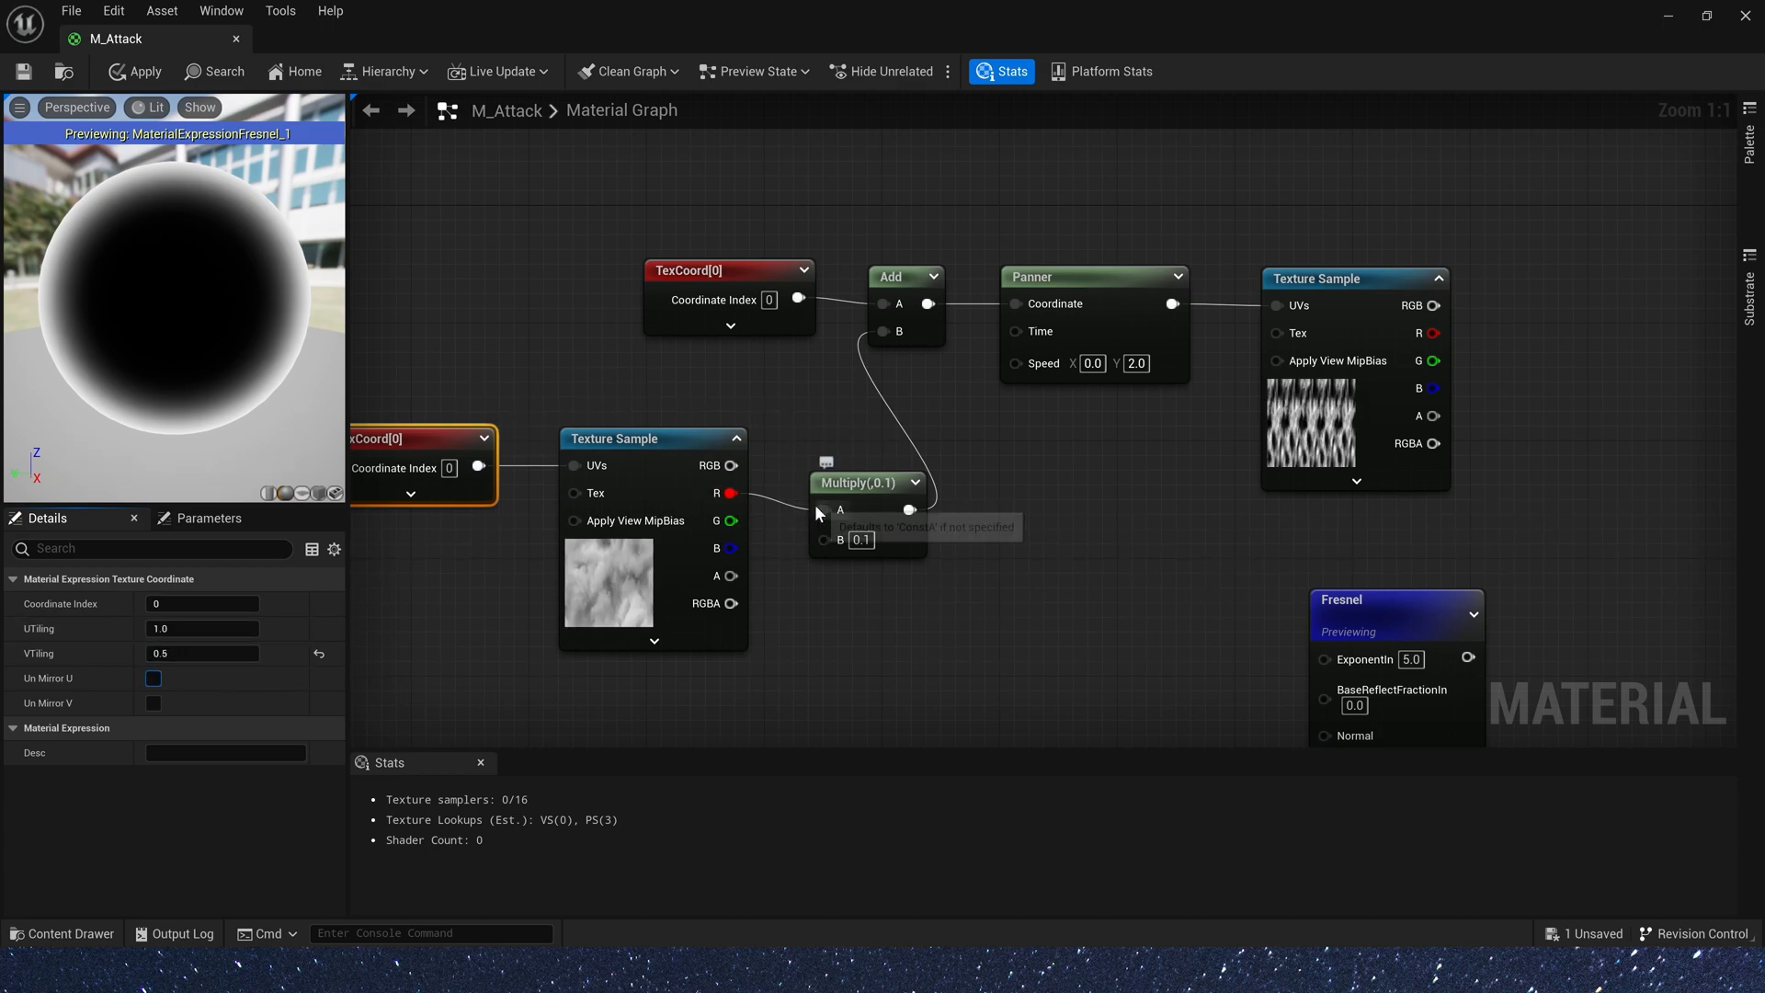
- Move the noise and smoke node network and the Fresnel node farther away from the material output
drag(871, 484, 856, 469)
scroll(1183, 516, down, 2)
drag(579, 272, 1359, 555)
drag(1347, 478, 1052, 465)
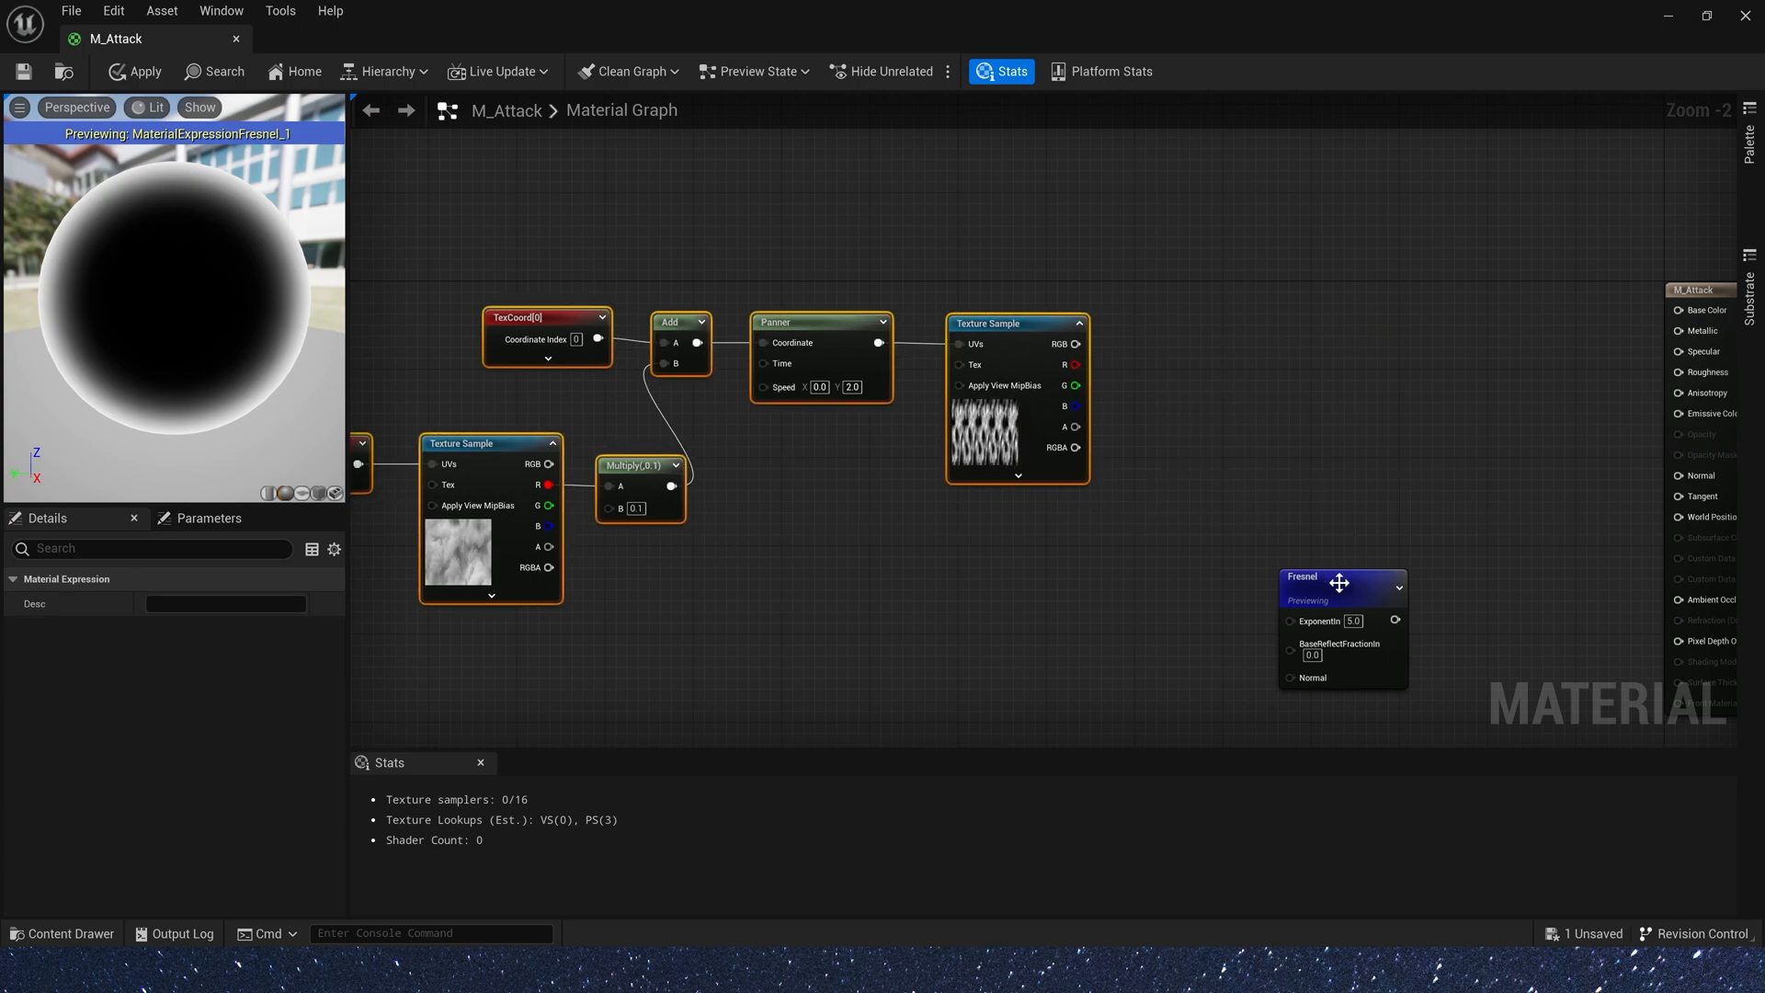
drag(1364, 577, 1031, 577)
- Add a Multiply node and connect the noise texture's red channel to its B input
right_drag(1201, 332, 1128, 412)
key(m)
click(1154, 349)
drag(1003, 445, 1165, 403)
- Add a Constant3Vector colour with R 1 and B 20 and connect it to the new Multiply's A input
right_drag(1046, 307, 1020, 387)
key(3)
click(955, 254)
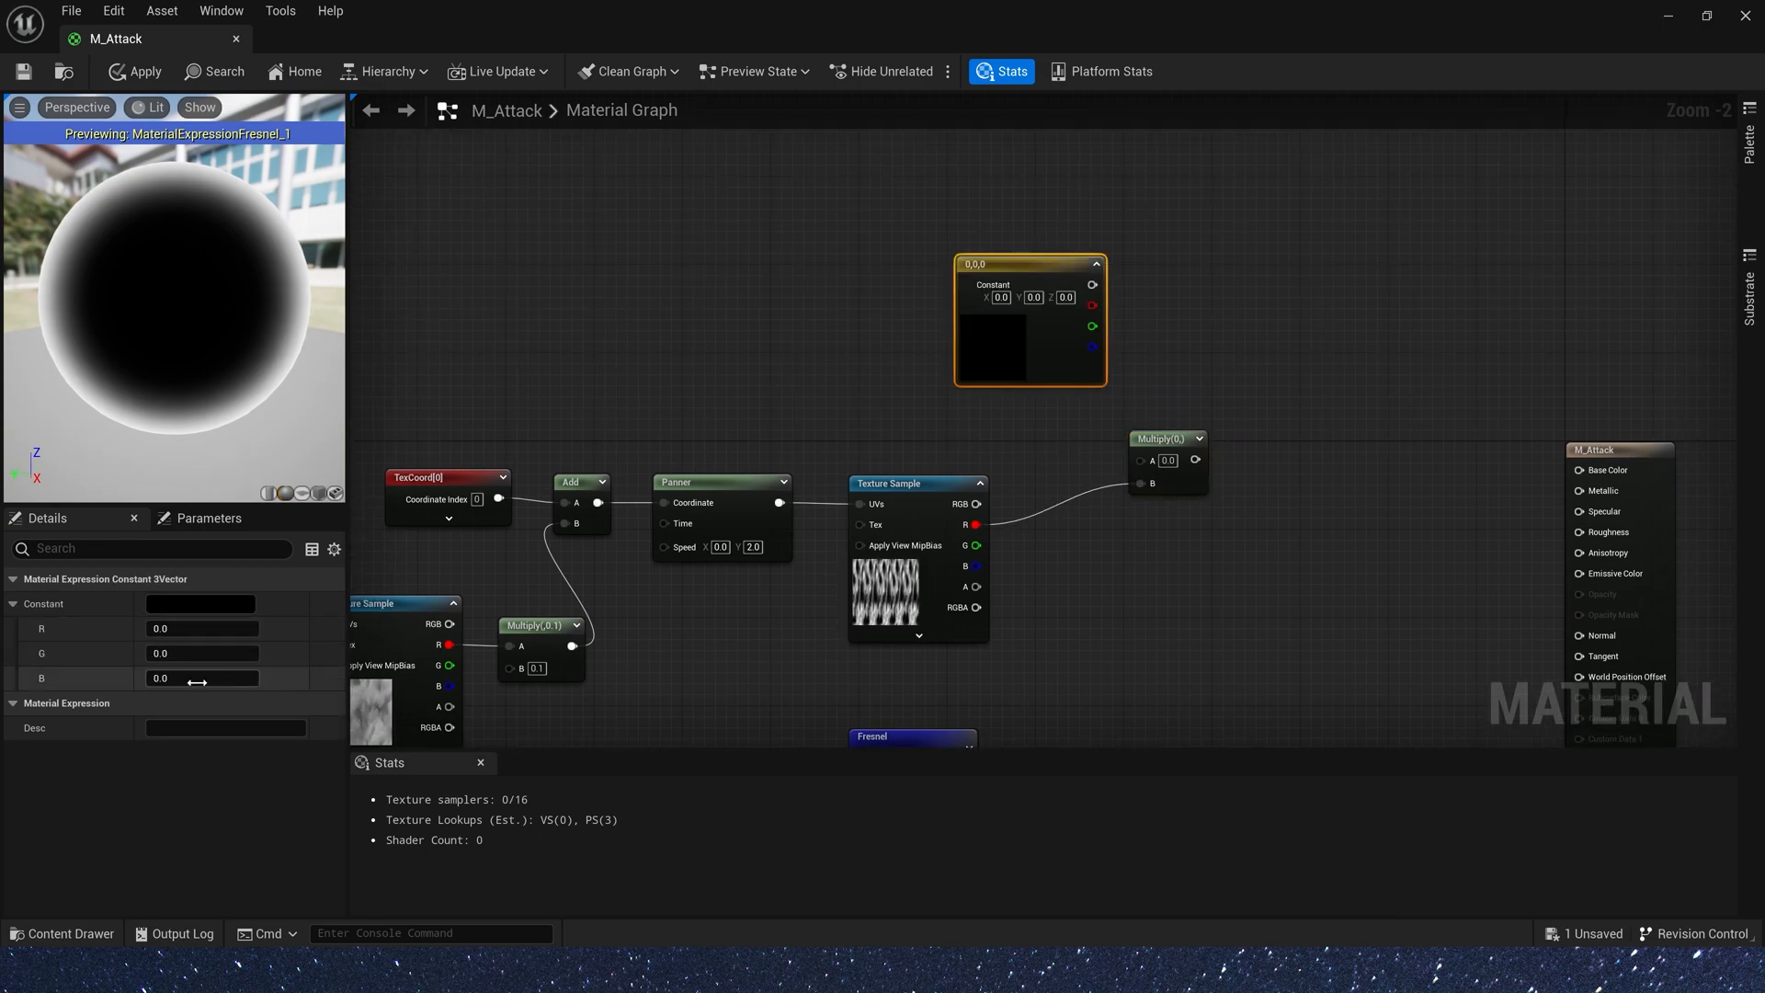
click(202, 678)
text(20)
key(Return)
click(203, 629)
text(1)
key(Return)
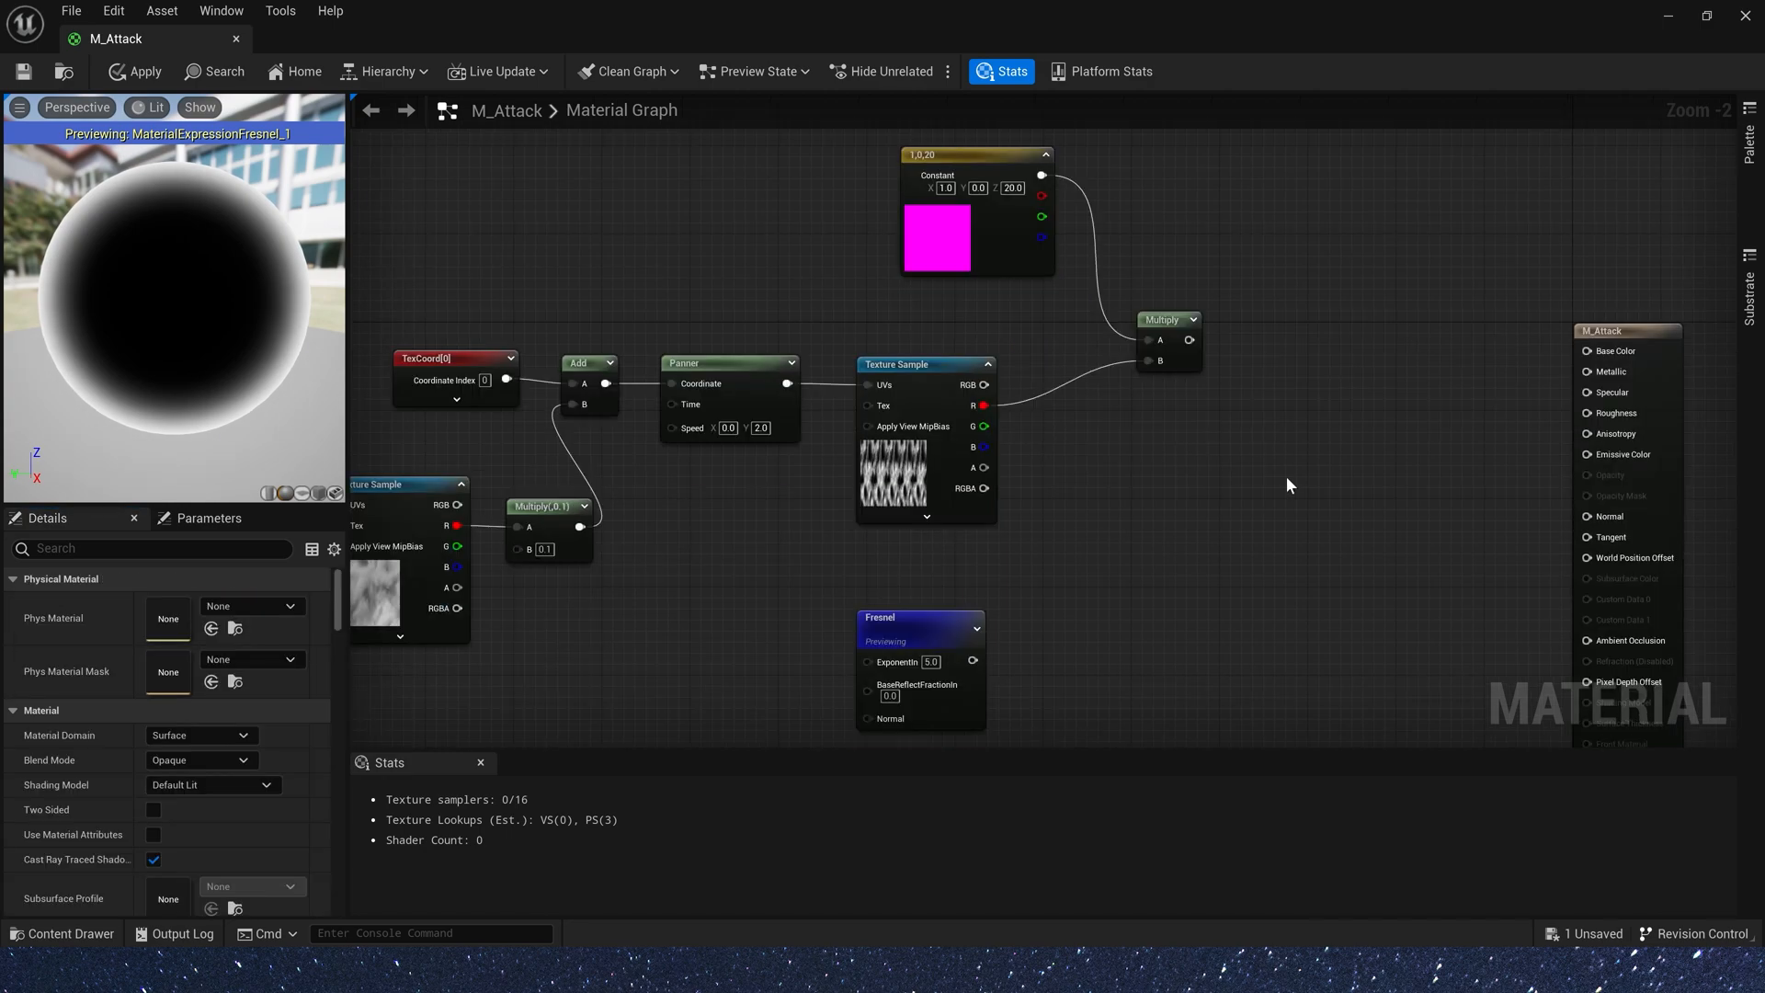
- Add another Multiply combining the coloured noise (A) with the Fresnel output inverted through a 1-x node (B)
right_drag(1285, 476, 1228, 443)
click(1228, 443)
drag(1100, 271, 1241, 474)
drag(885, 592, 1241, 495)
text(1-x)
key(Return)
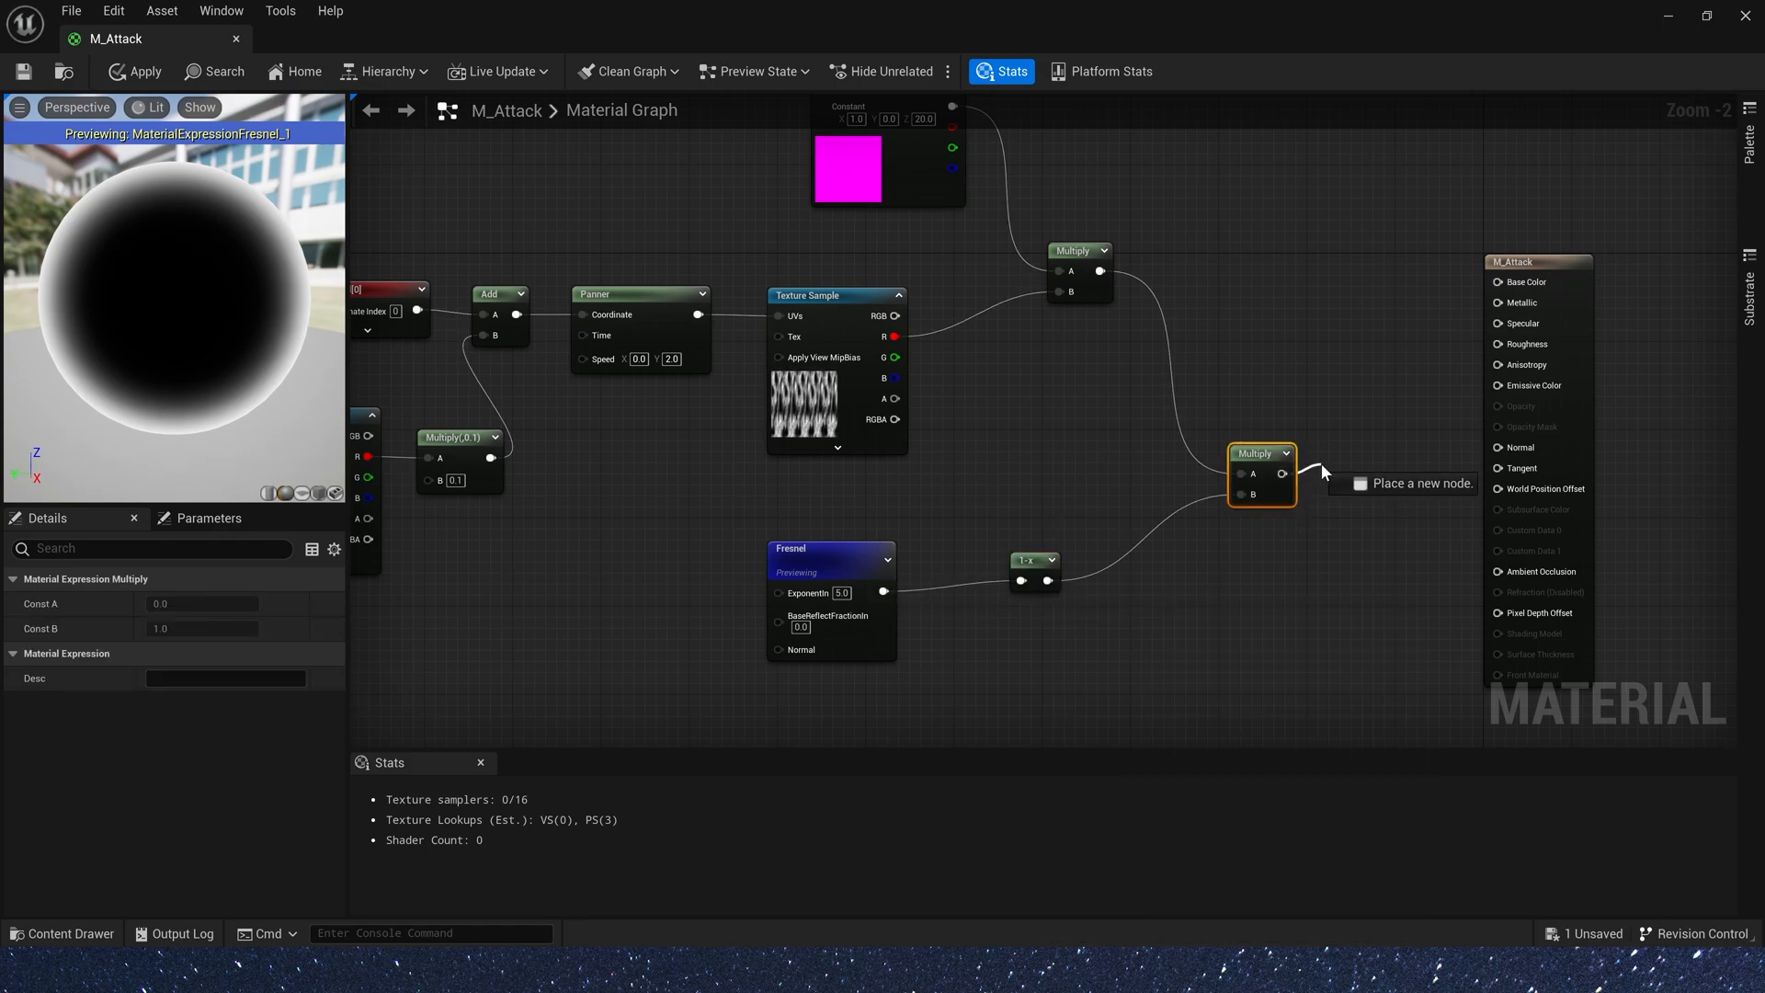
- Preview the final Multiply node on a cylinder mesh and orbit the preview to inspect the effect
right_click(1256, 469)
click(1333, 488)
drag(322, 362, 270, 400)
click(269, 494)
drag(186, 329, 235, 345)
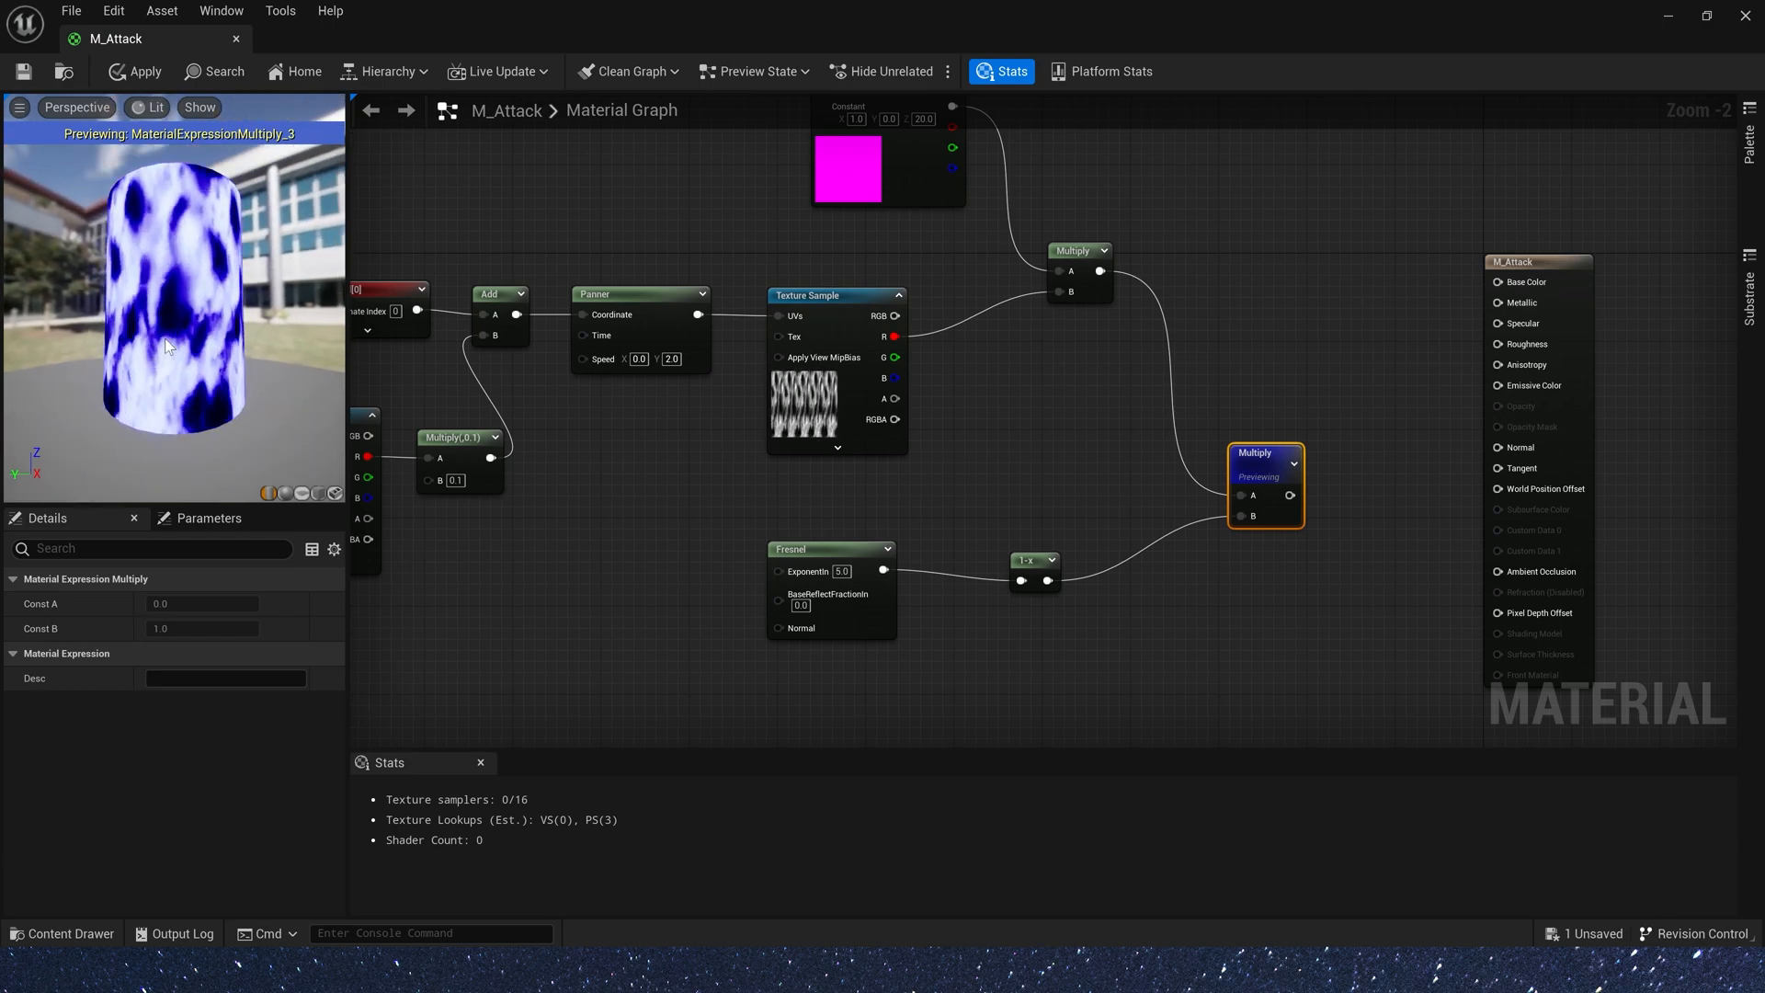
- Tidy the graph by repositioning the final Multiply, 1-x and Fresnel nodes closer to the noise network
drag(1255, 452, 1245, 360)
drag(1025, 559, 1025, 526)
drag(807, 558, 839, 536)
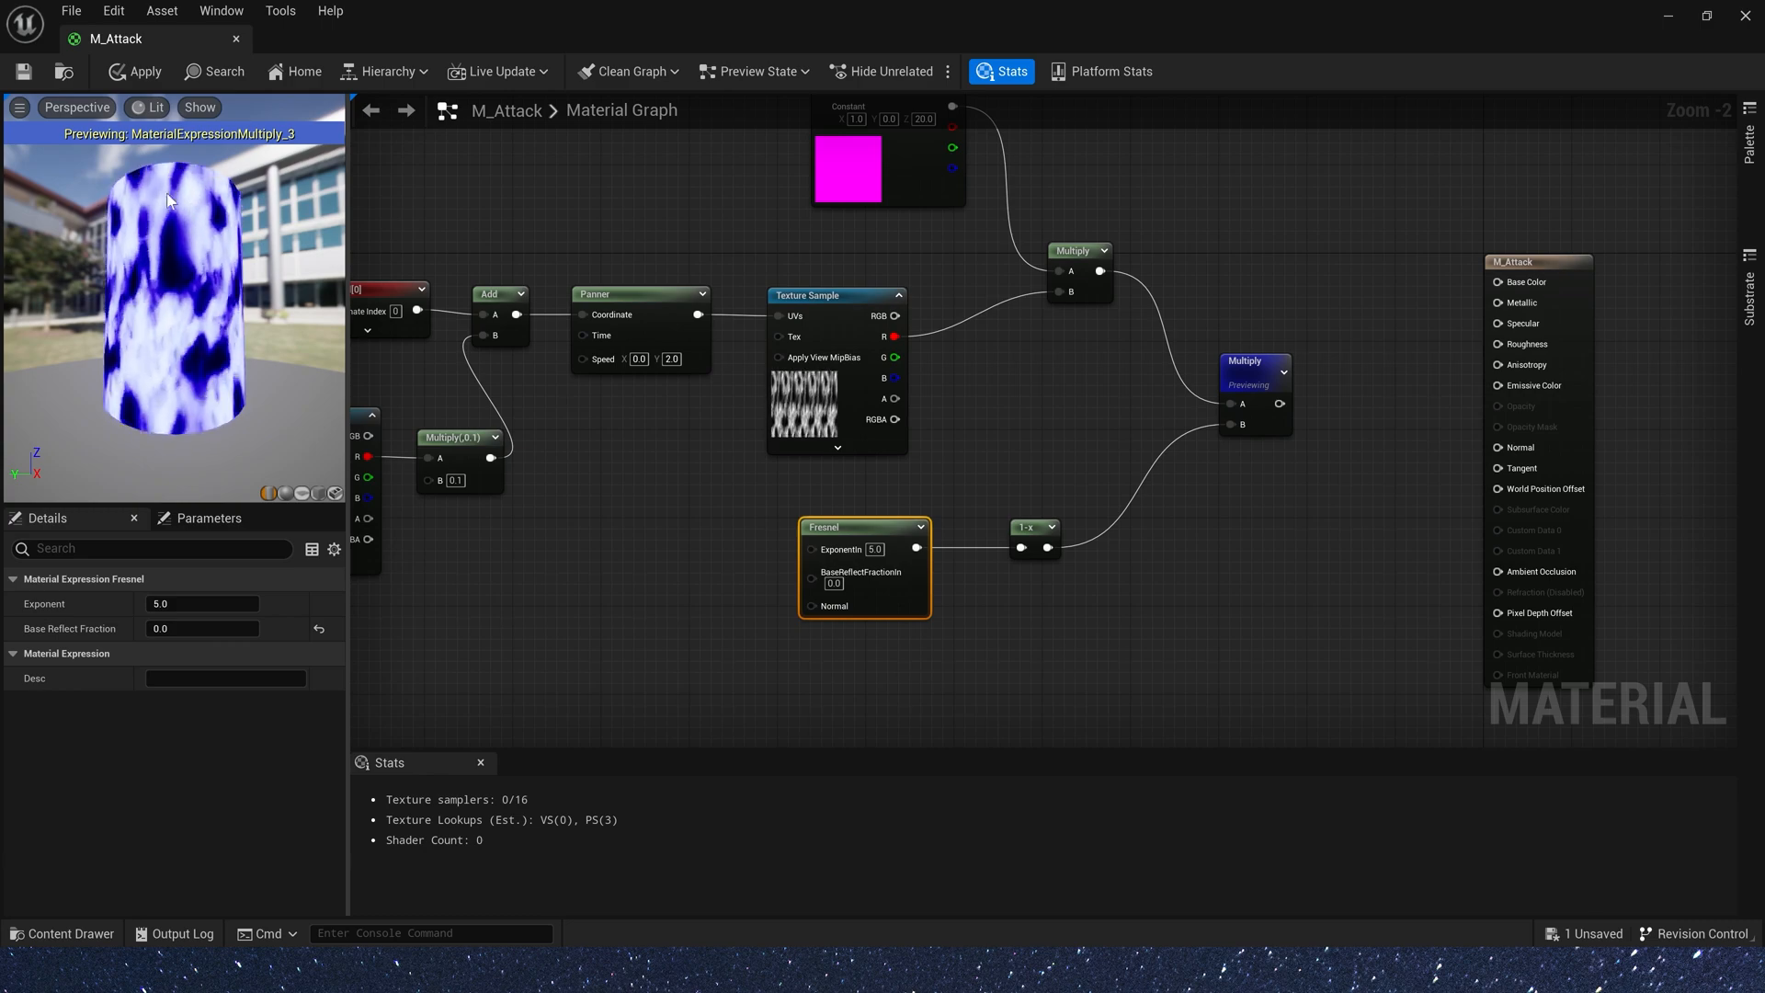
- Add a Multiply fed by the Fresnel output in A and a copy of the 1,0,20 colour constant in B
right_drag(1019, 636, 1035, 541)
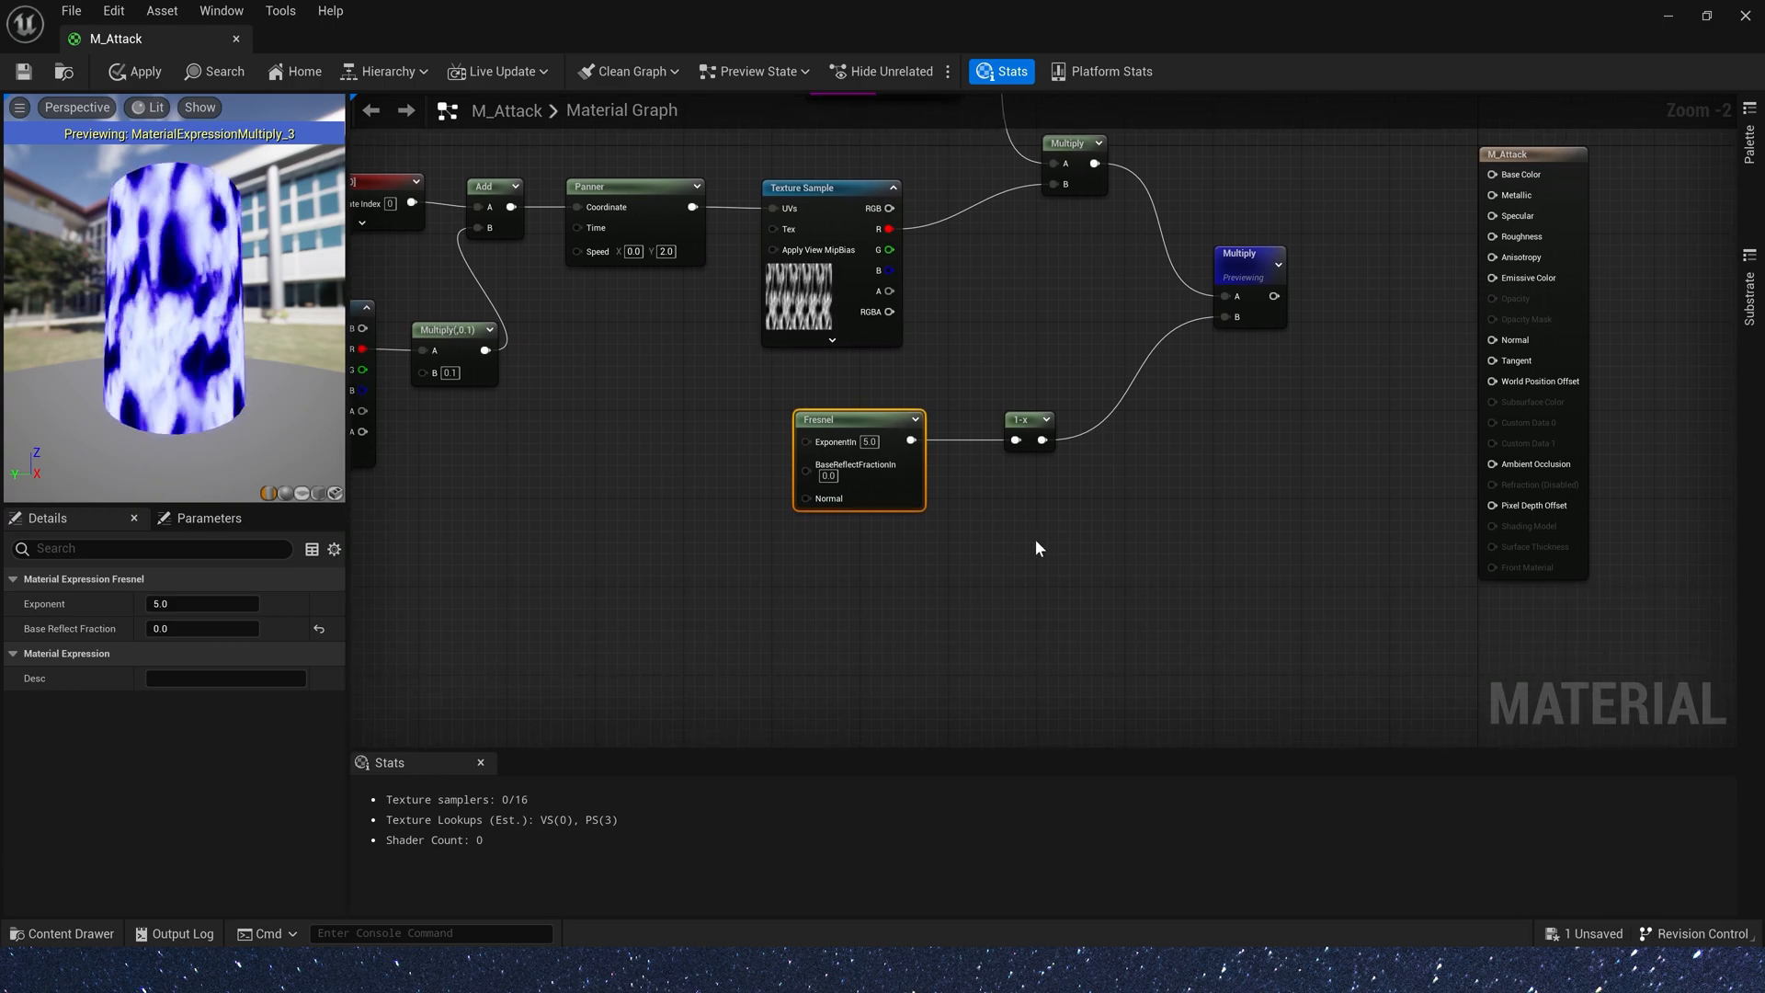
click(1036, 542)
drag(911, 441, 1048, 571)
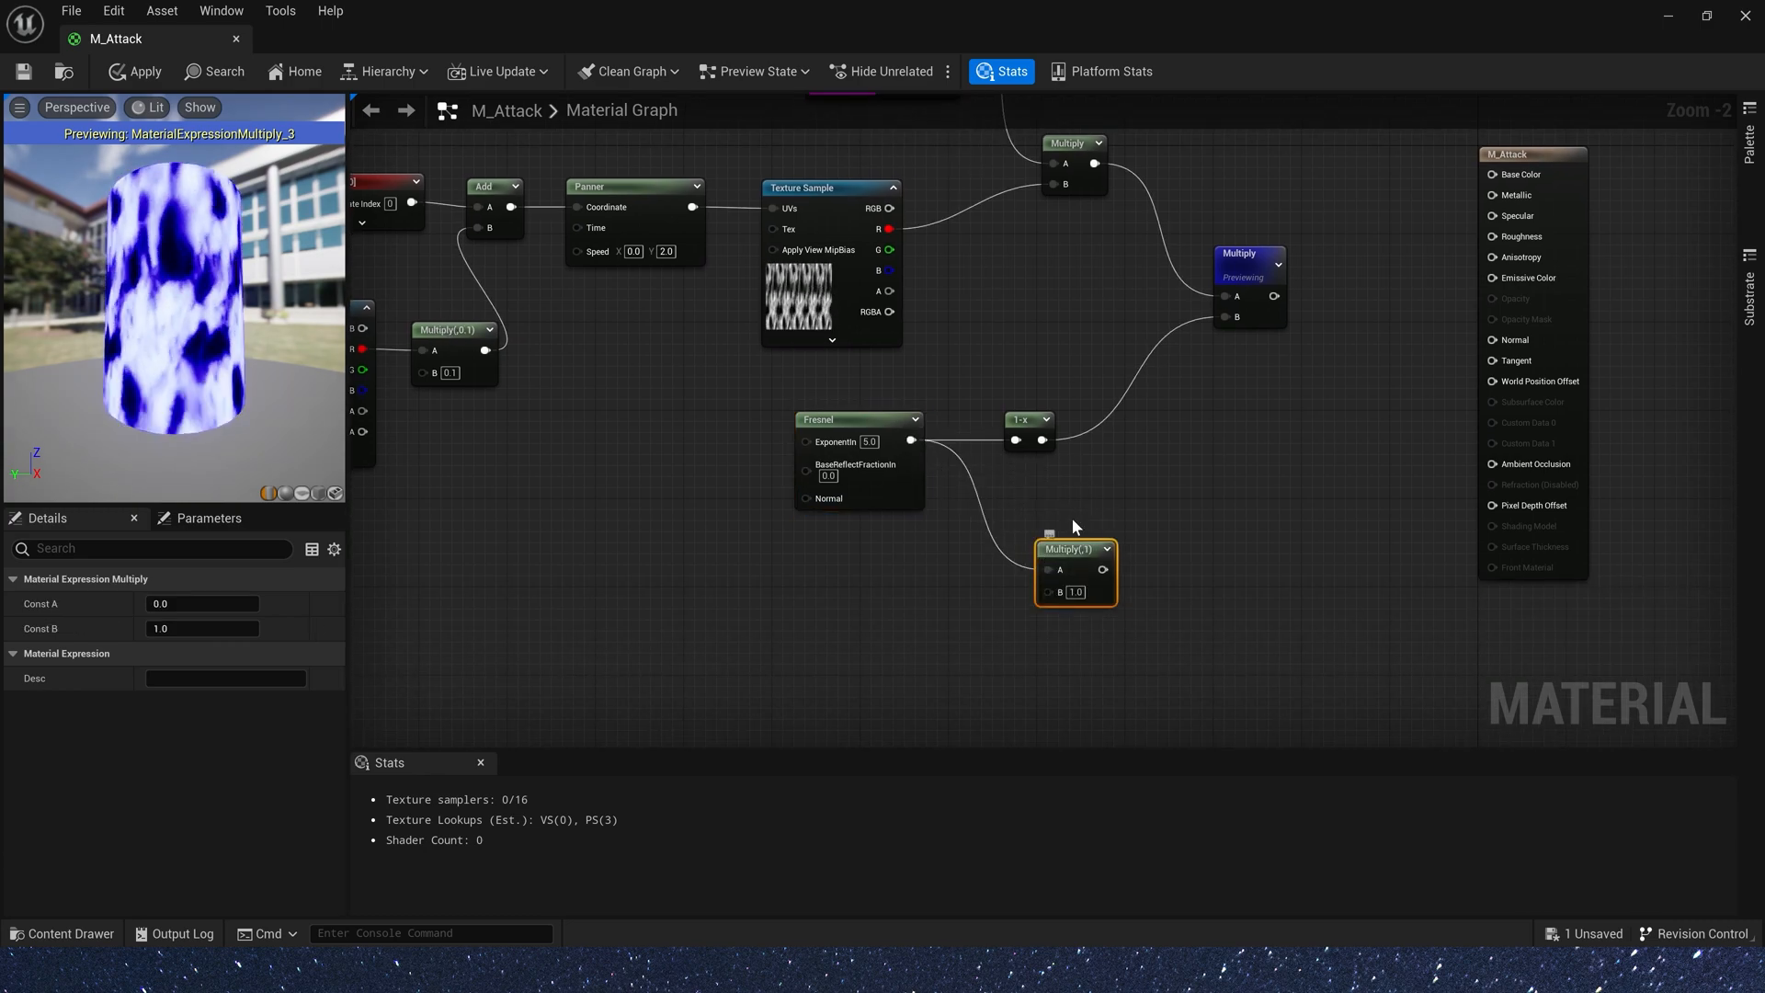
right_drag(1134, 373, 1133, 591)
click(893, 253)
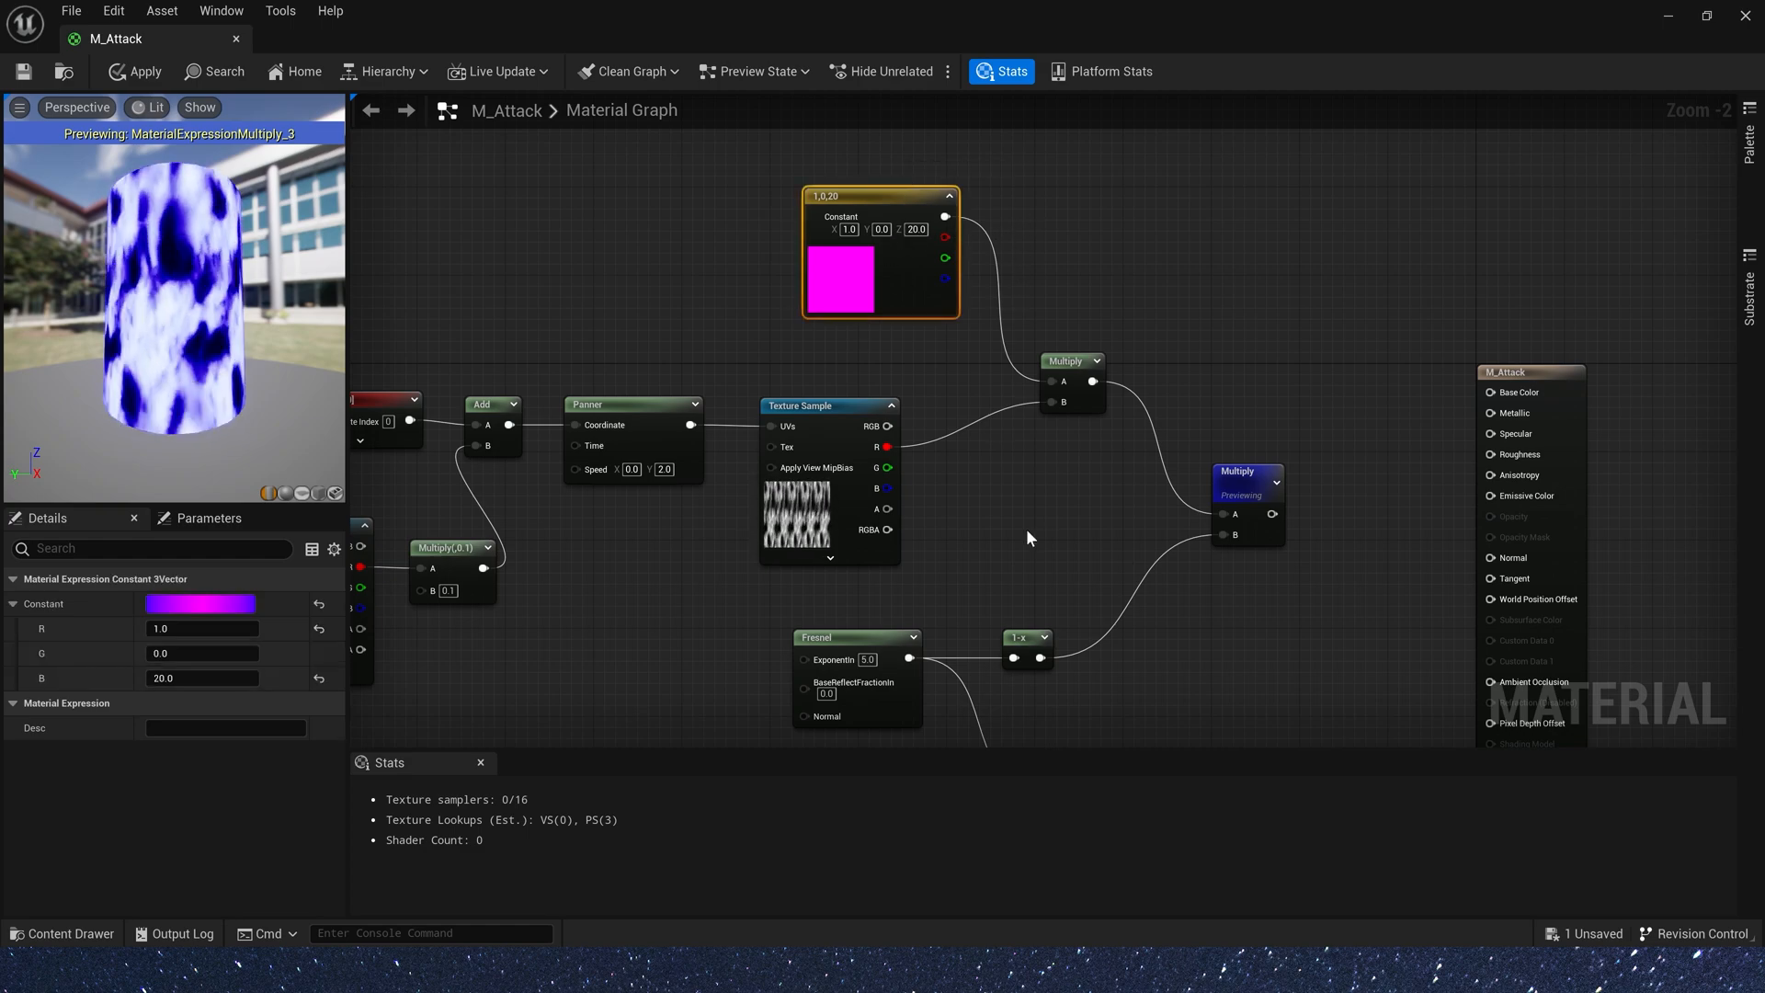
right_drag(1026, 528, 973, 290)
key(ctrl+v)
drag(899, 612, 1000, 563)
- Add an Add node combining the faded noise Multiply (A) with the coloured Fresnel Multiply (B), and preview it
right_drag(1200, 432, 1093, 490)
click(1105, 483)
key(a)
click(1177, 425)
drag(933, 600, 1192, 477)
drag(1119, 327, 1193, 454)
right_click(1228, 452)
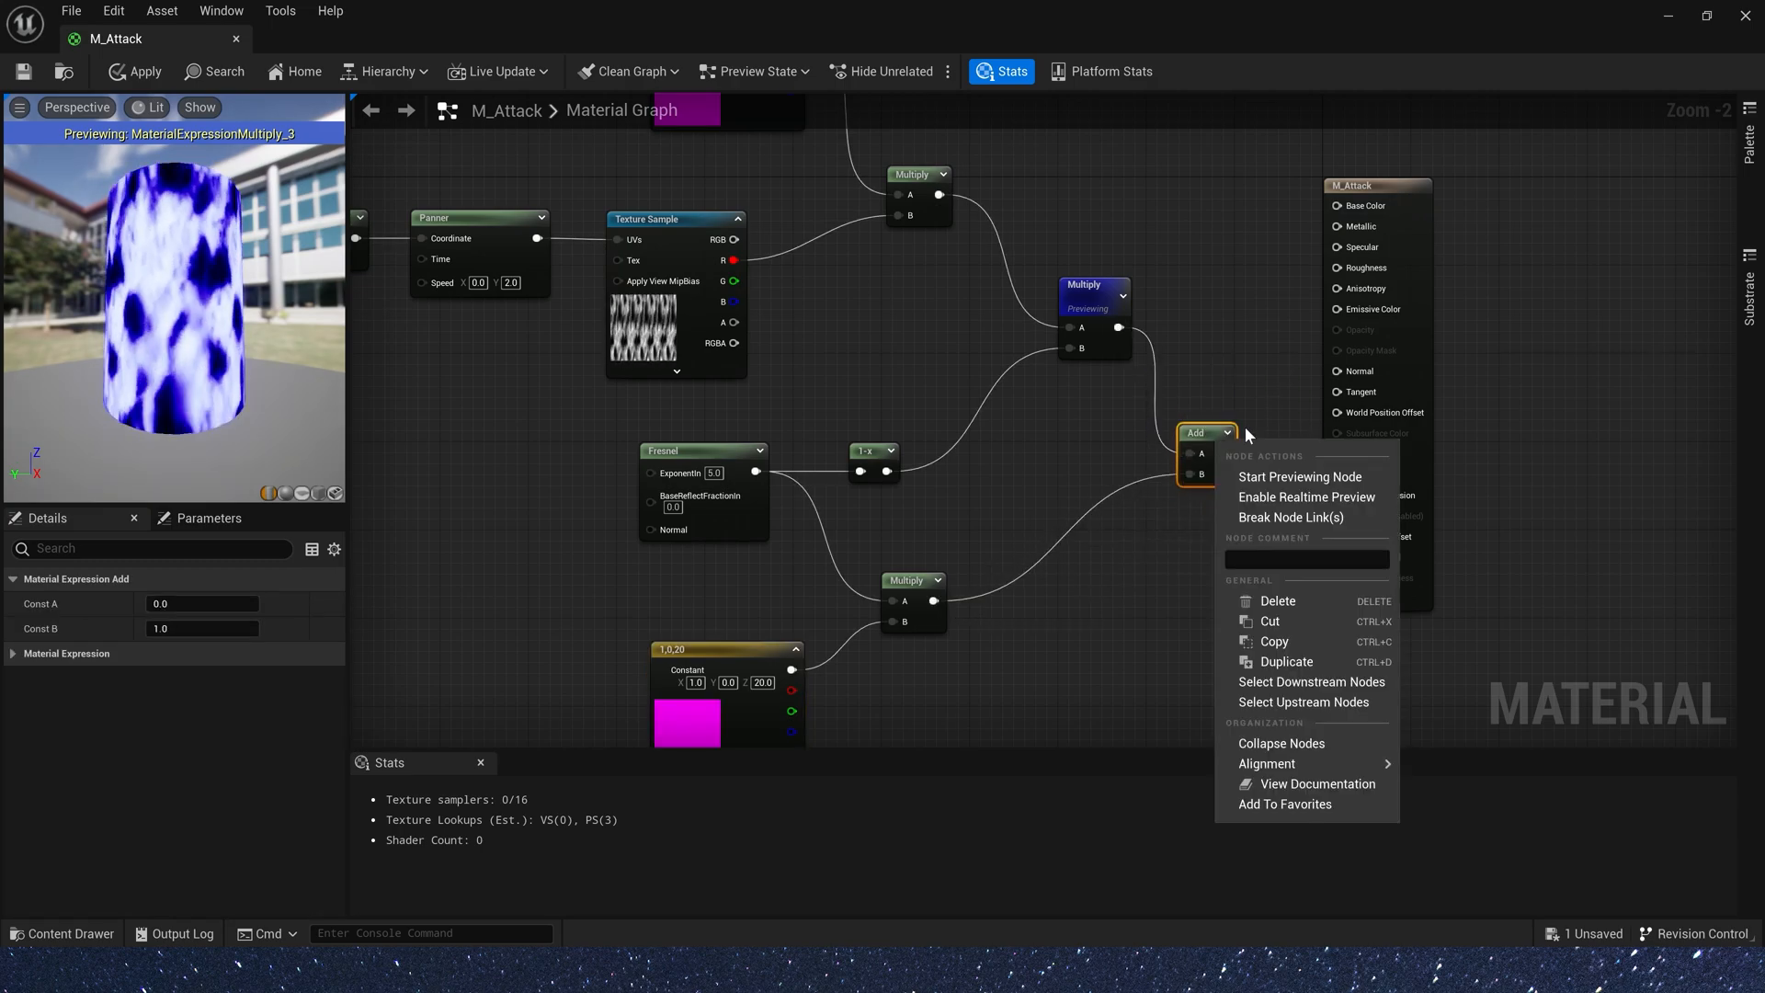
click(1278, 467)
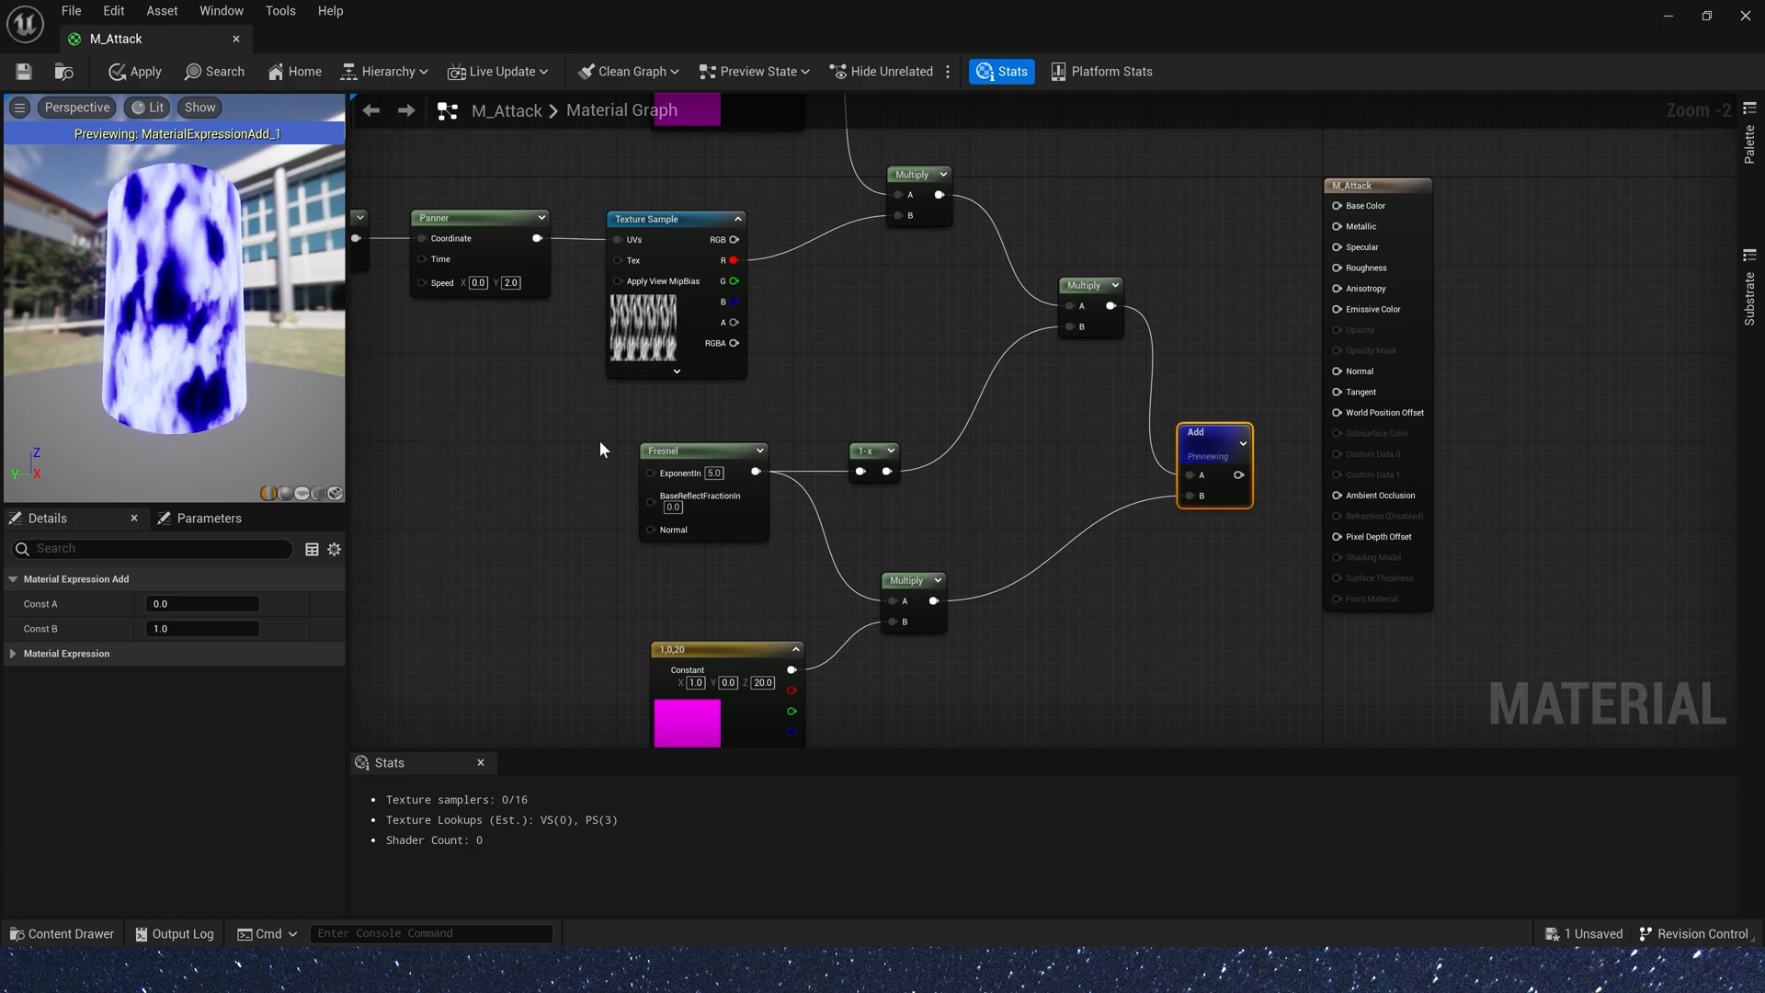
- Promote the Fresnel inputs to parameters ExponentIn and BaseReflectFractionIn with default values 5 and 0.04
drag(591, 403, 765, 581)
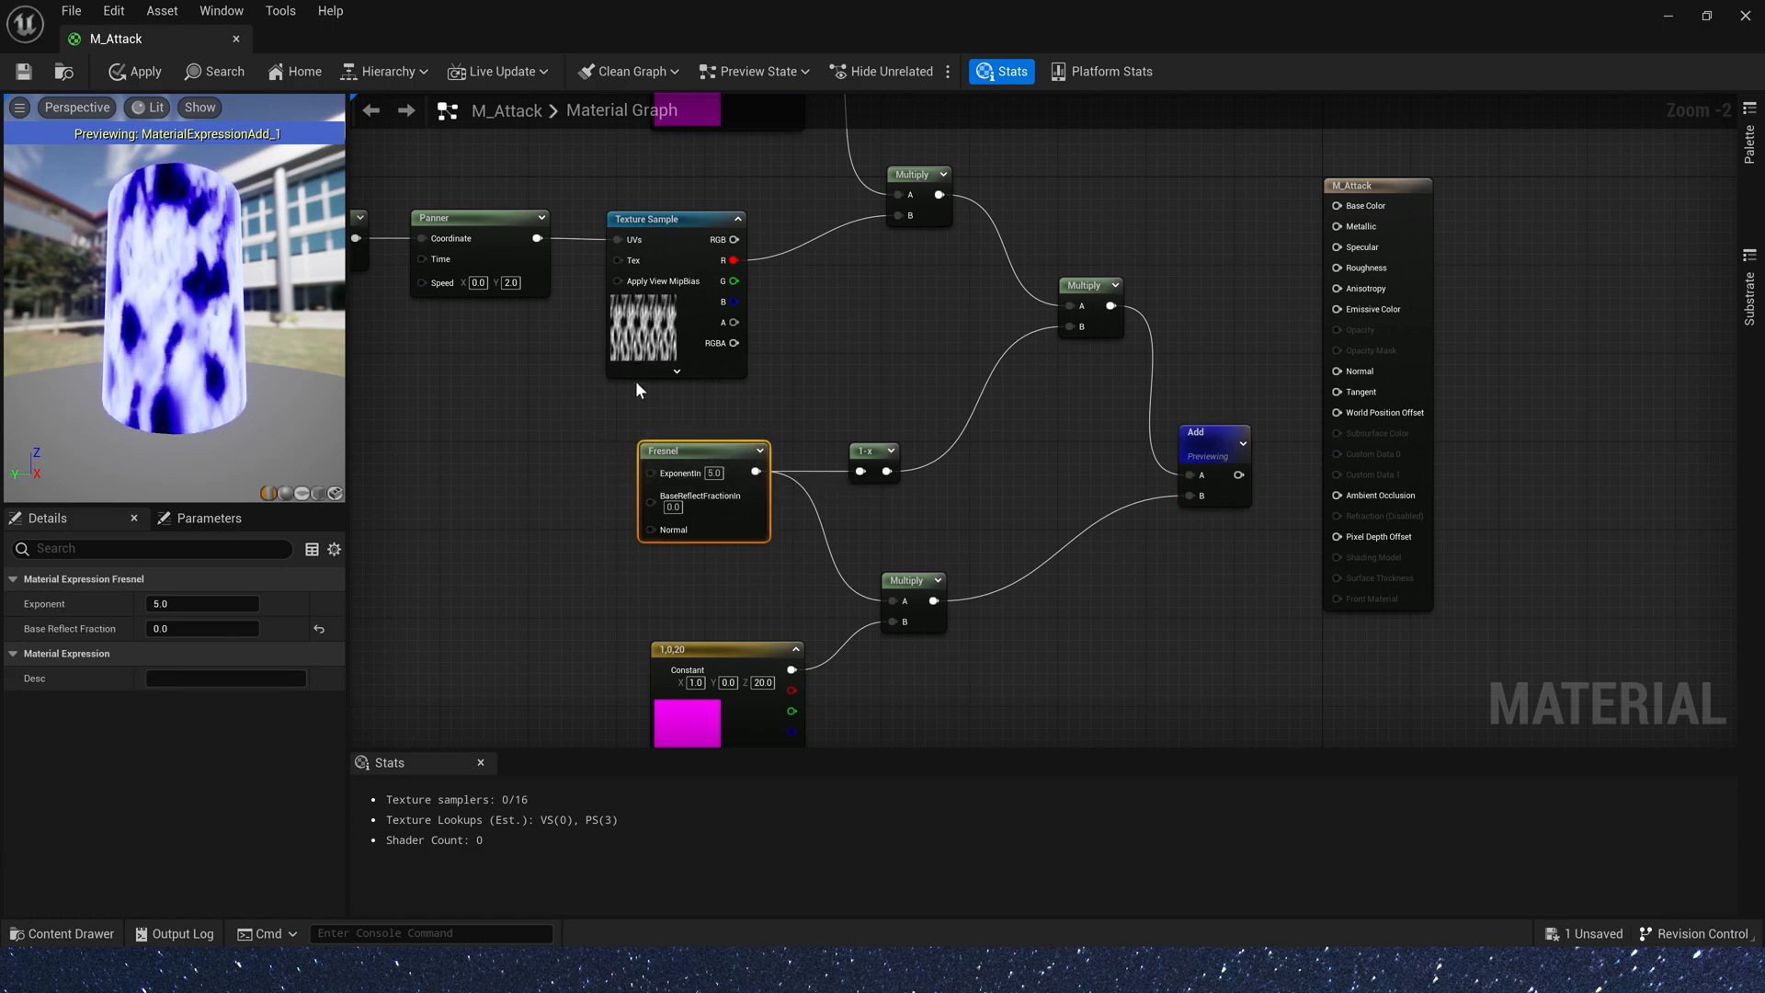
right_click(675, 467)
click(813, 588)
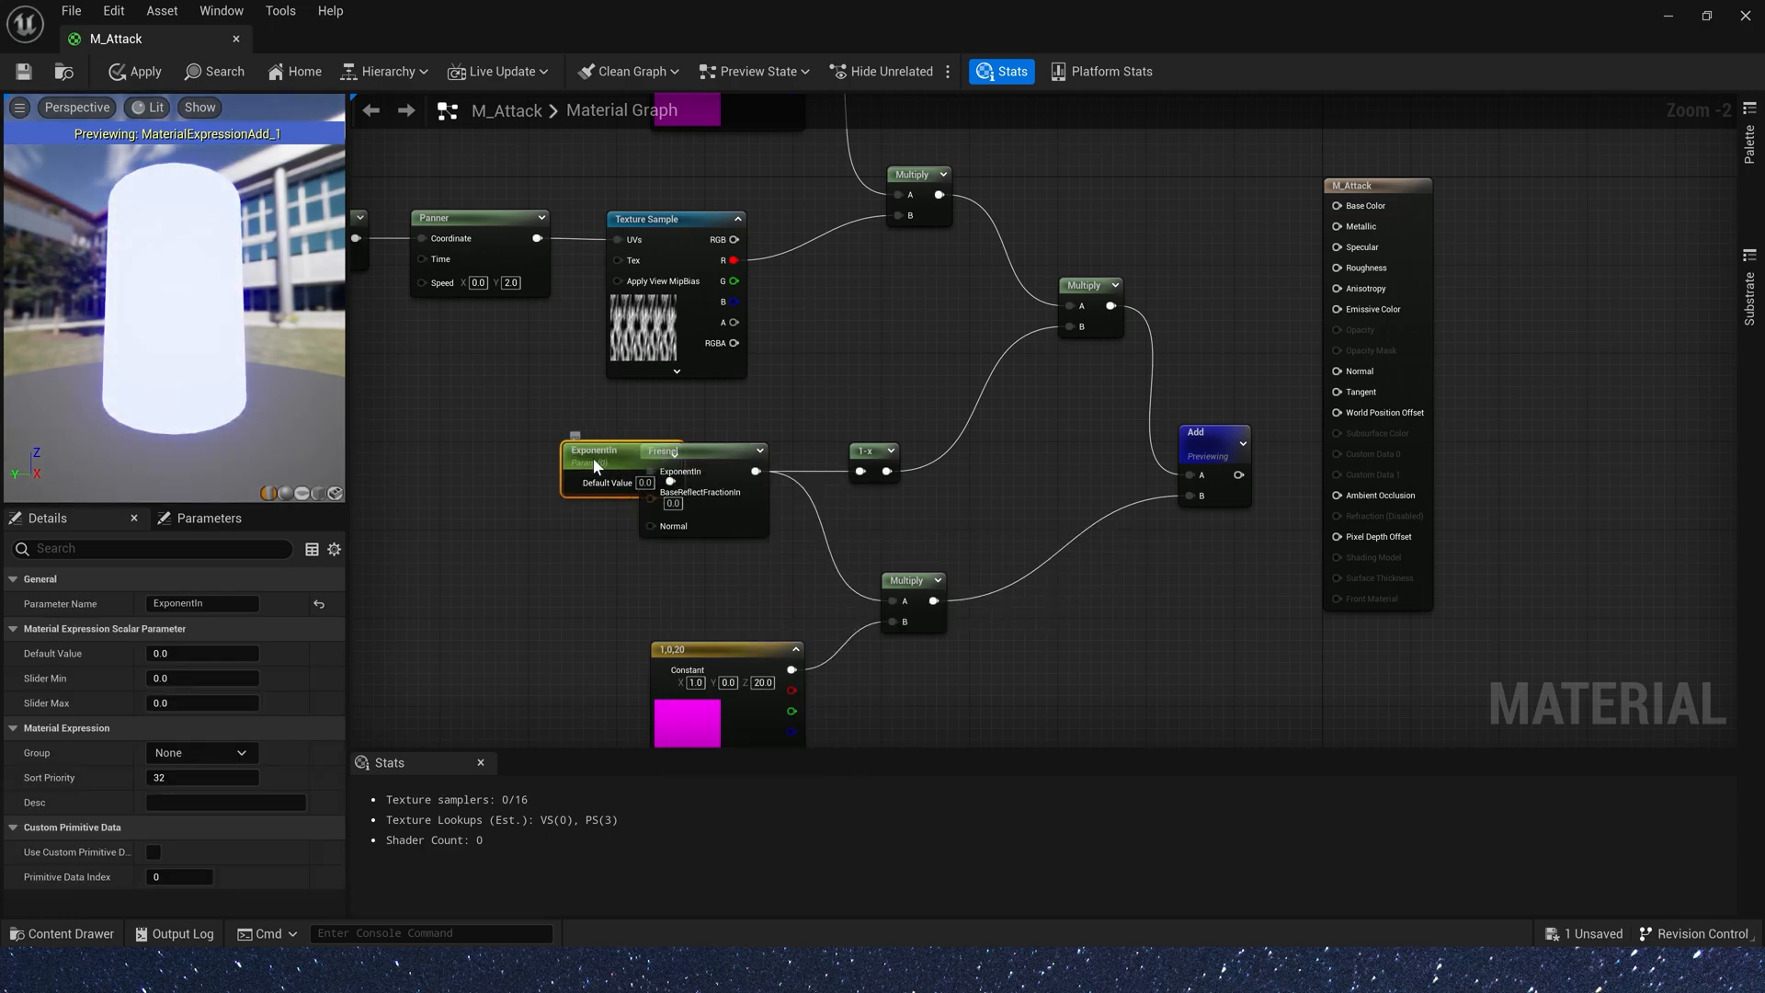
click(545, 461)
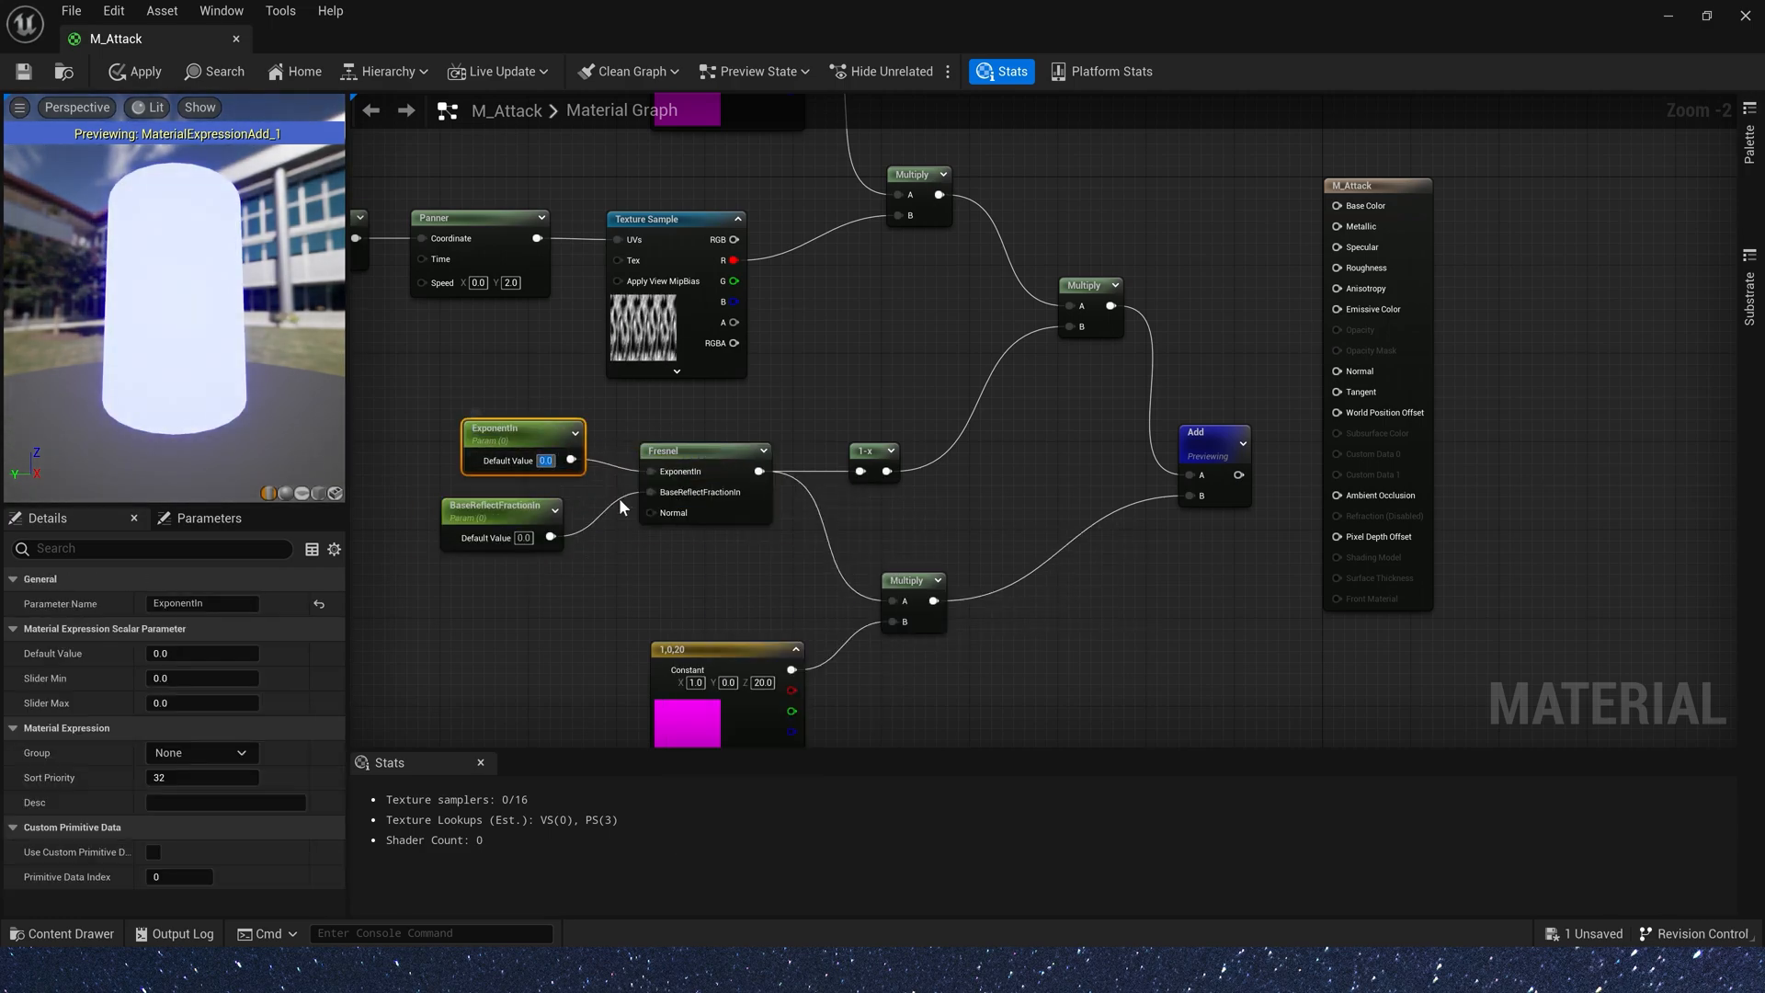
text(5)
key(Return)
- Convert the Constant3Vector feeding the Fresnel Multiply to a parameter named Color
right_drag(765, 569, 786, 427)
click(747, 508)
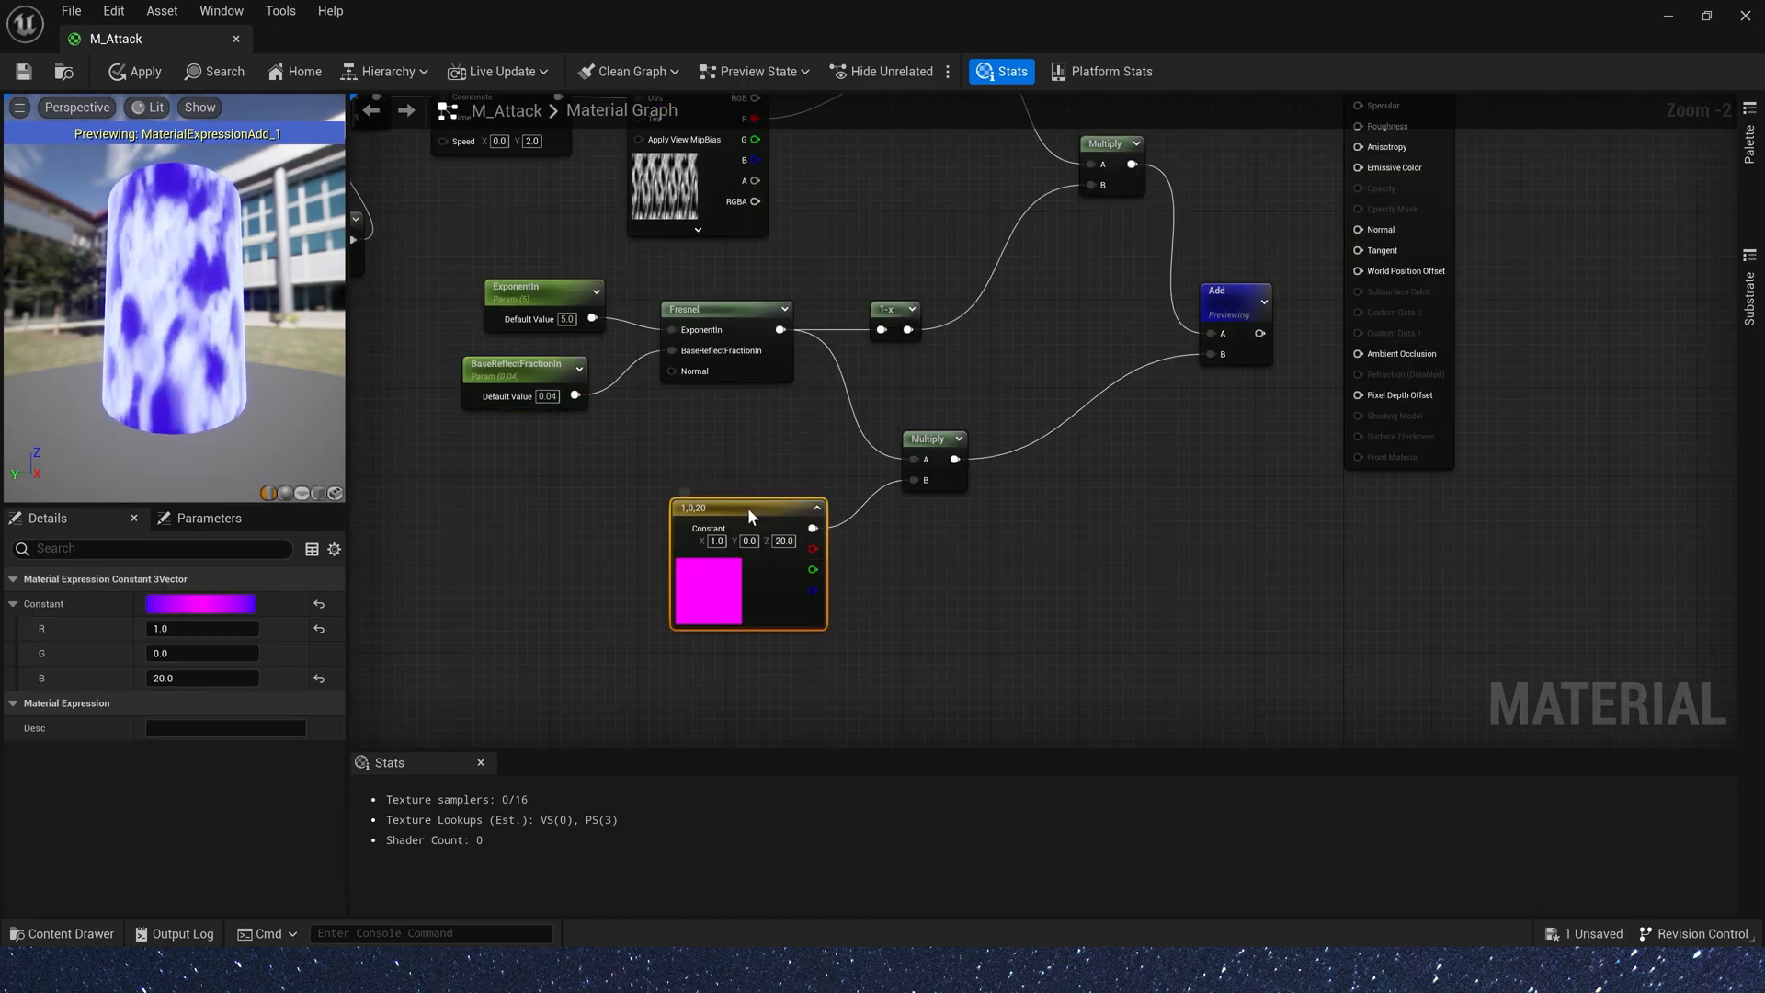
right_click(747, 507)
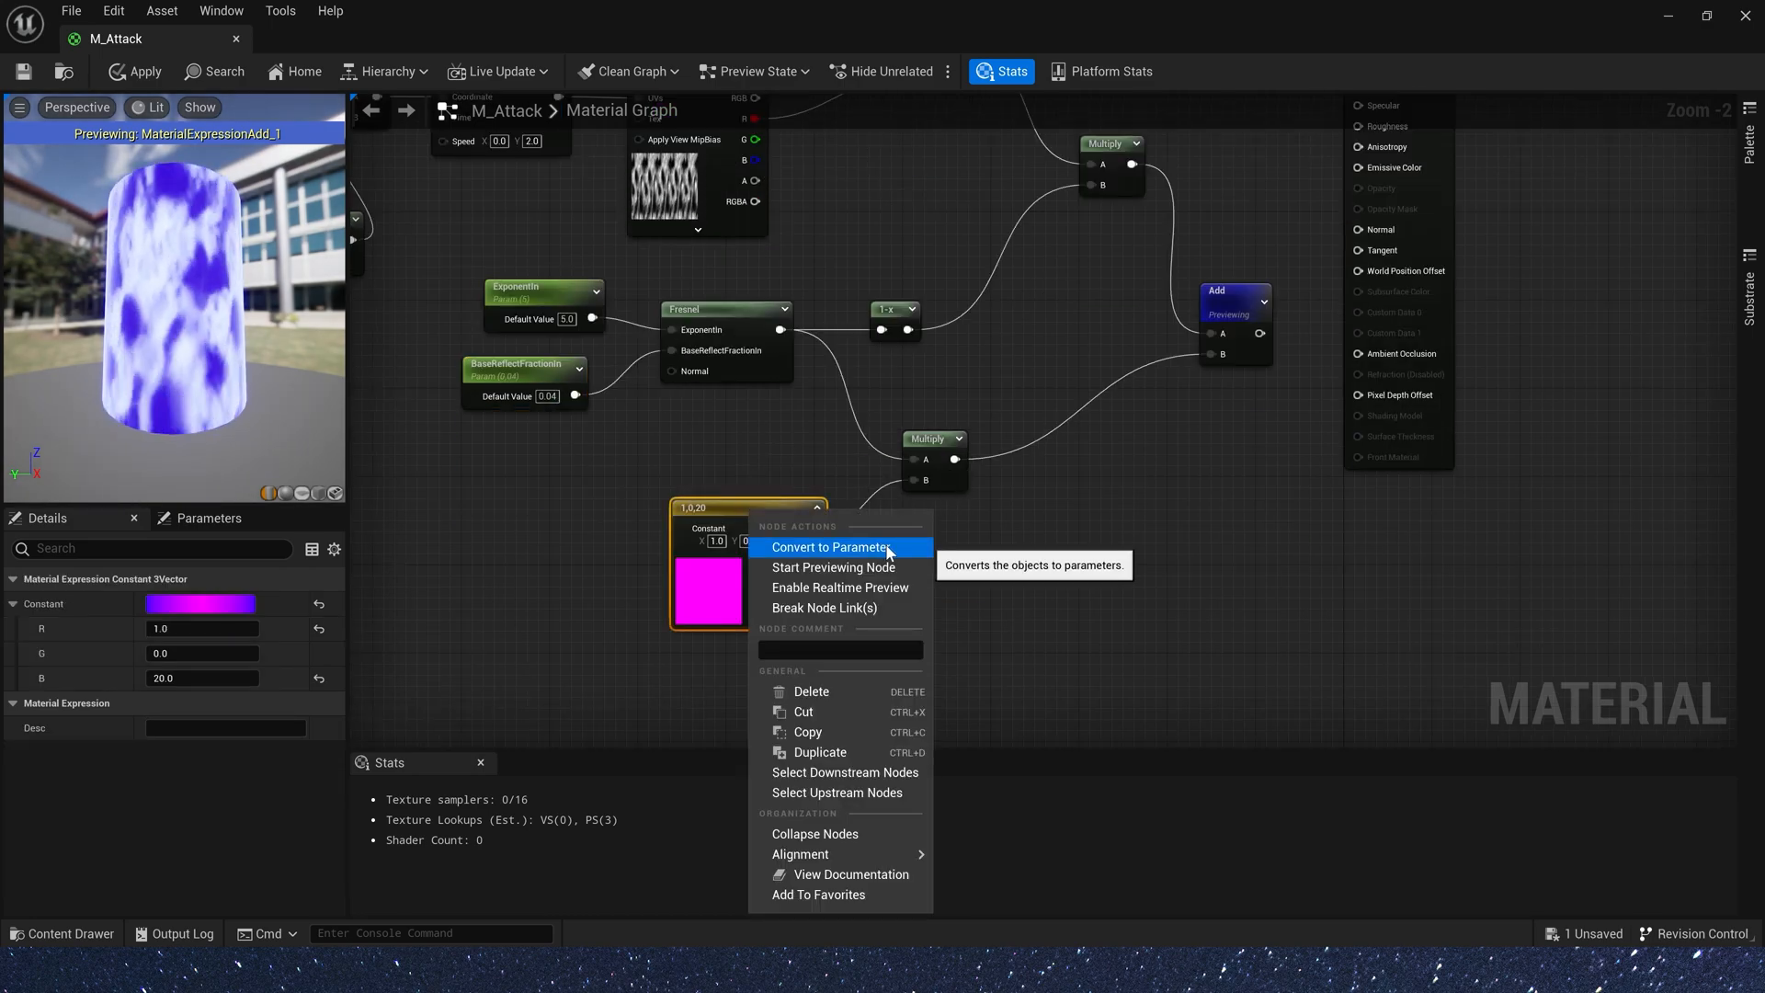
click(830, 547)
text(Color)
key(Return)
- Connect the Add node to Emissive Color, stop previewing it and save the material
right_drag(1197, 257, 1055, 399)
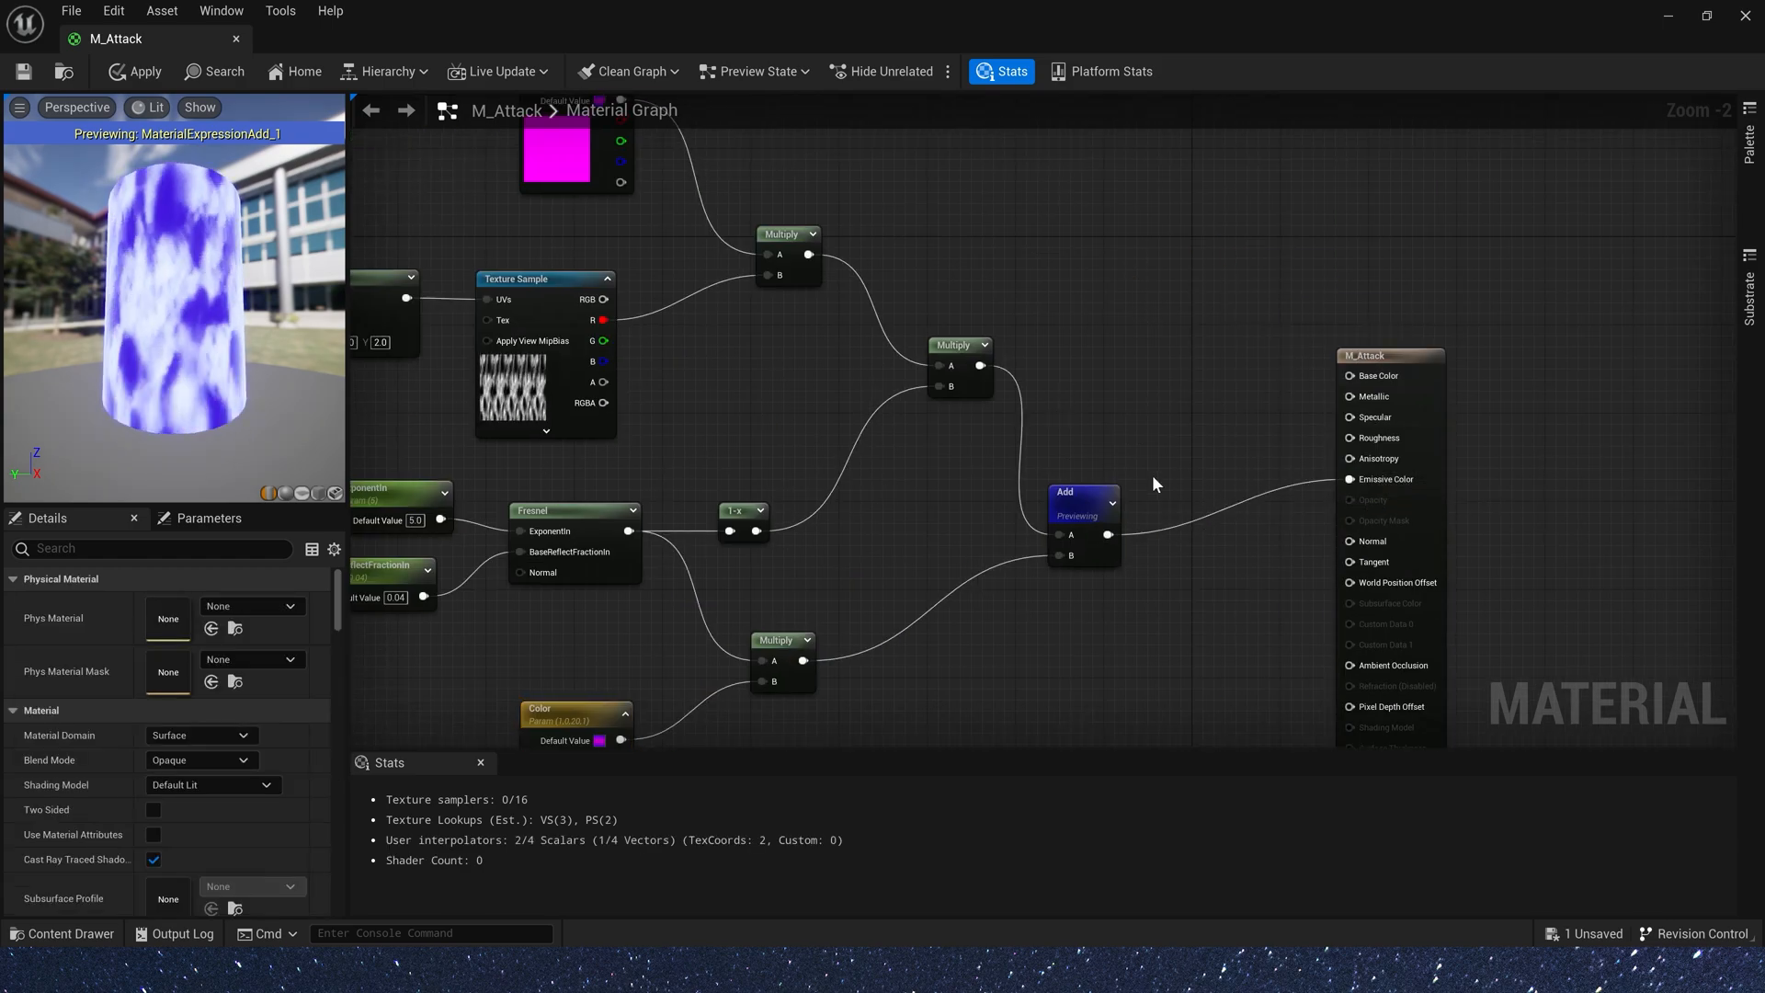
right_click(1081, 507)
click(1145, 544)
mouse_move(828, 515)
right_down()
mouse_move(996, 245)
mouse_move(1071, 441)
right_up()
mouse_move(555, 335)
right_down()
mouse_move(936, 405)
mouse_move(620, 332)
right_up()
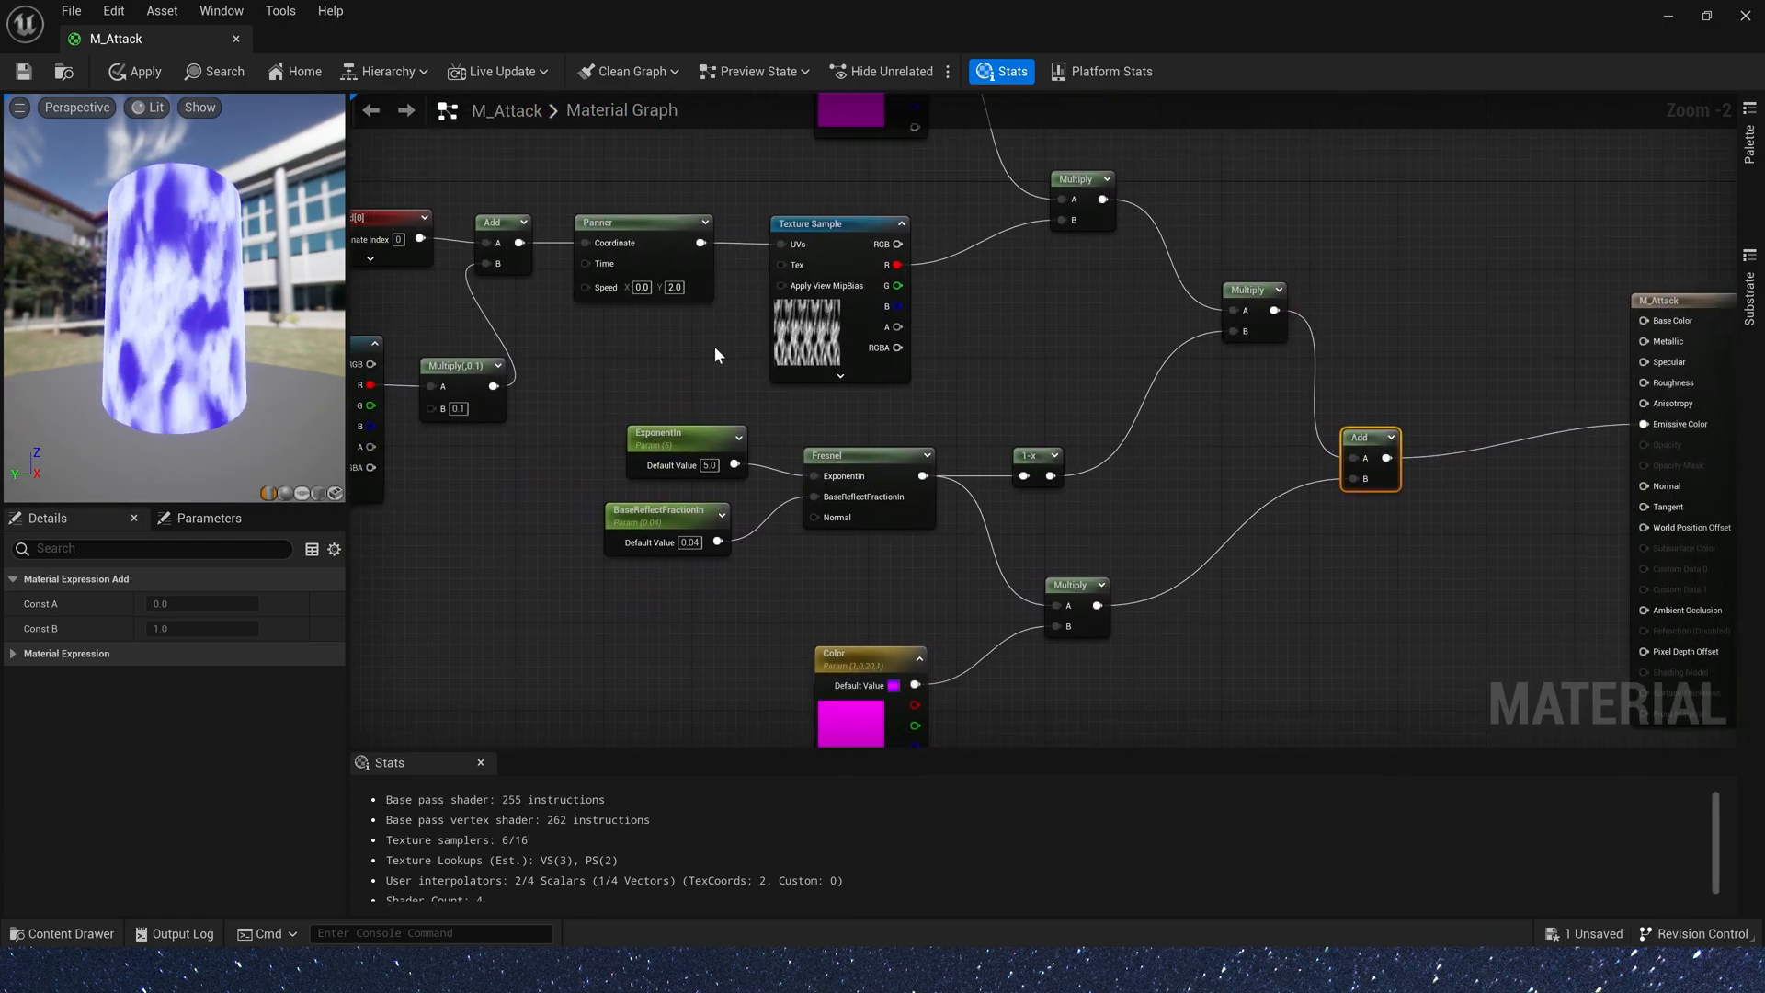
click(24, 72)
- Create a material instance, MI_Attack, from M_Attack in the Attack folder
click(276, 72)
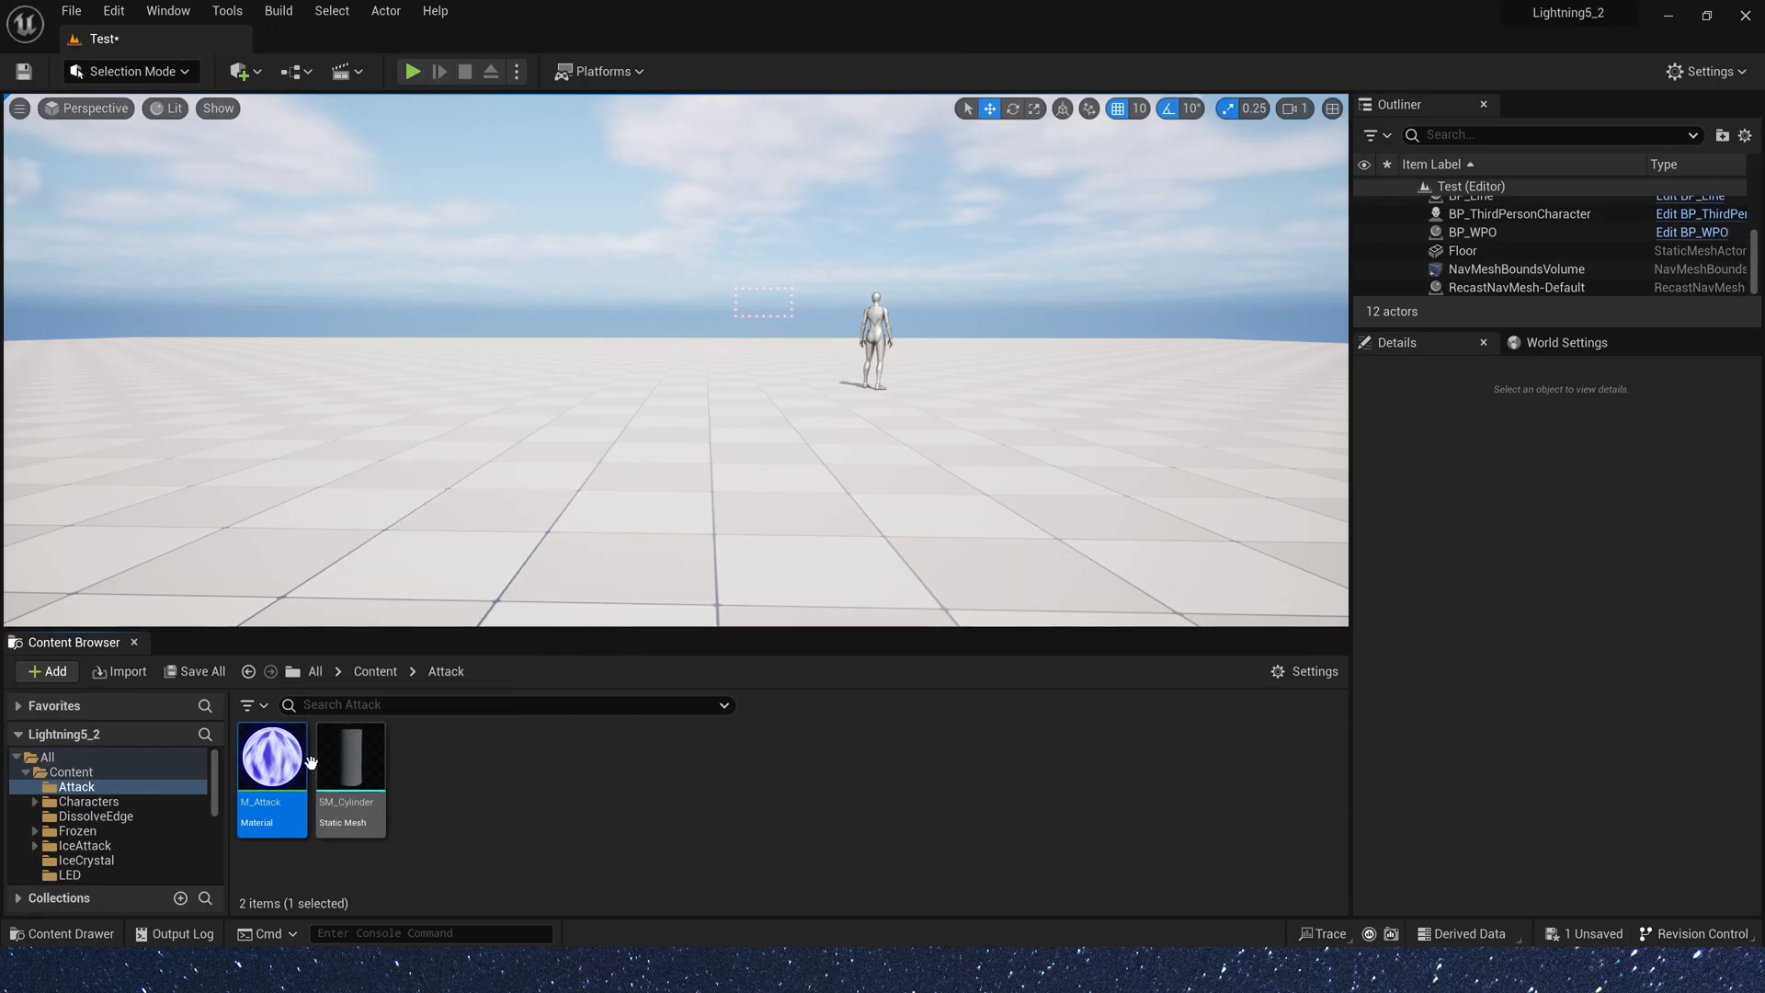
right_click(279, 777)
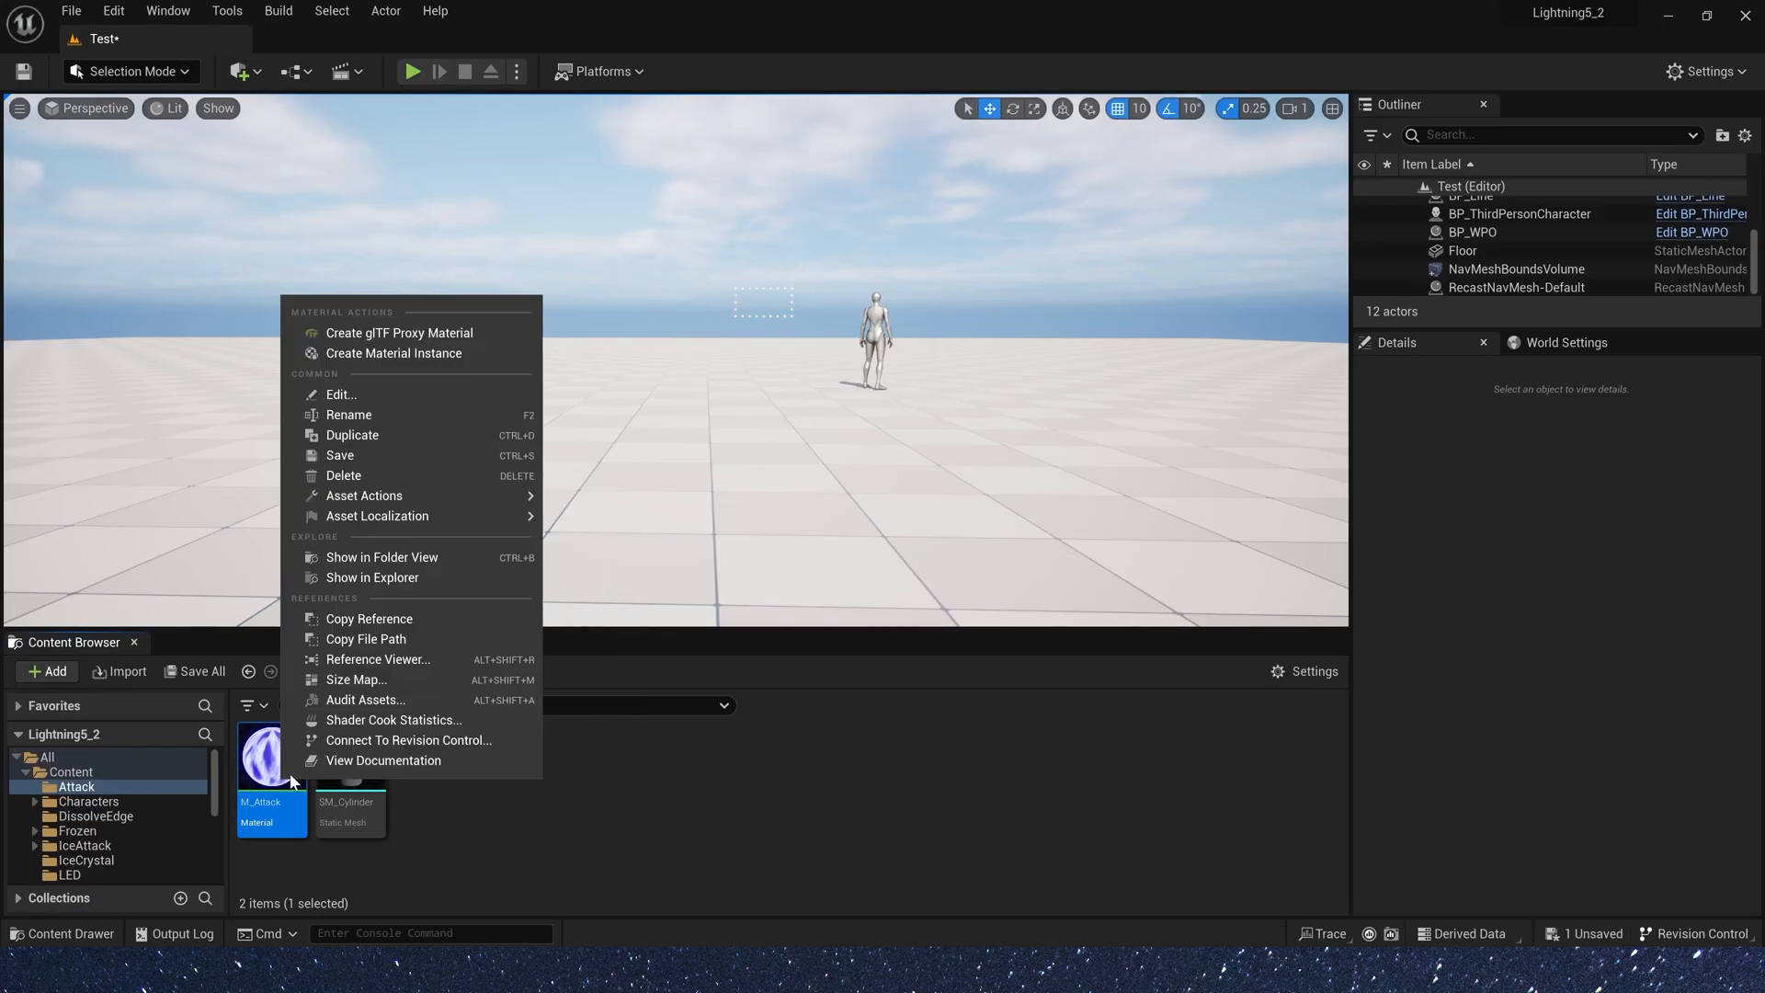
click(427, 353)
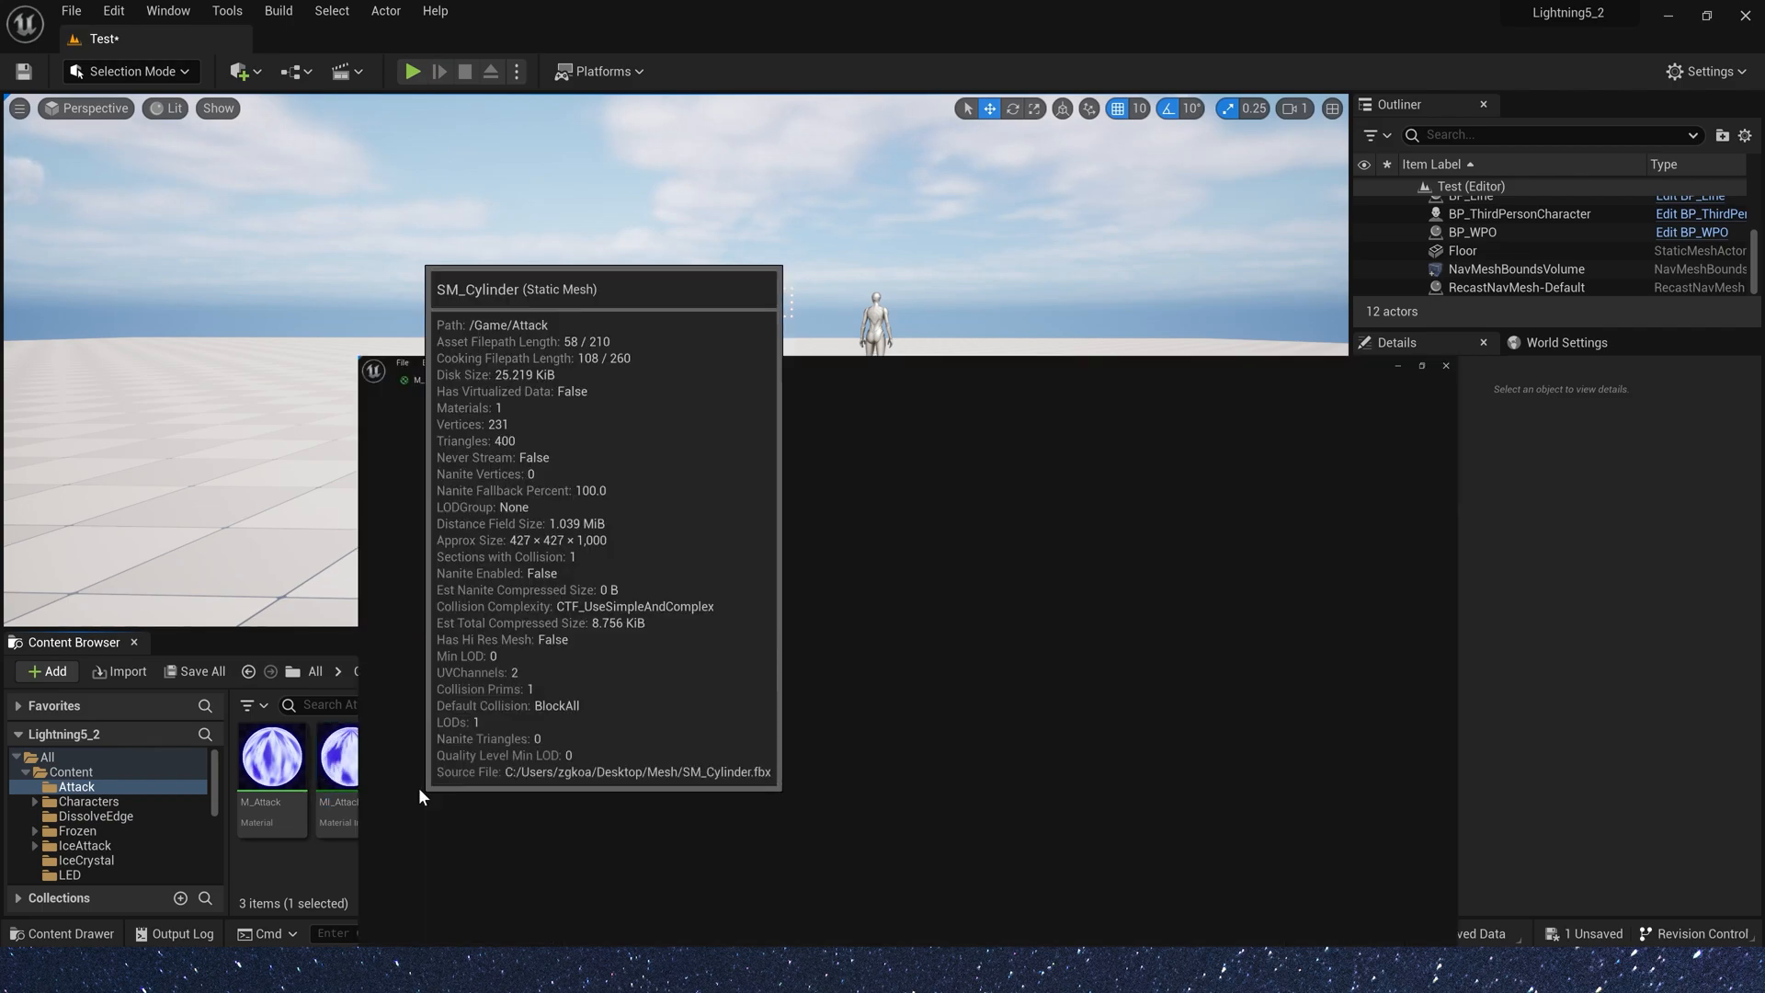
- Place SM_Cylinder in the level and assign MI_Attack to its Element 0 material
drag(417, 787, 644, 435)
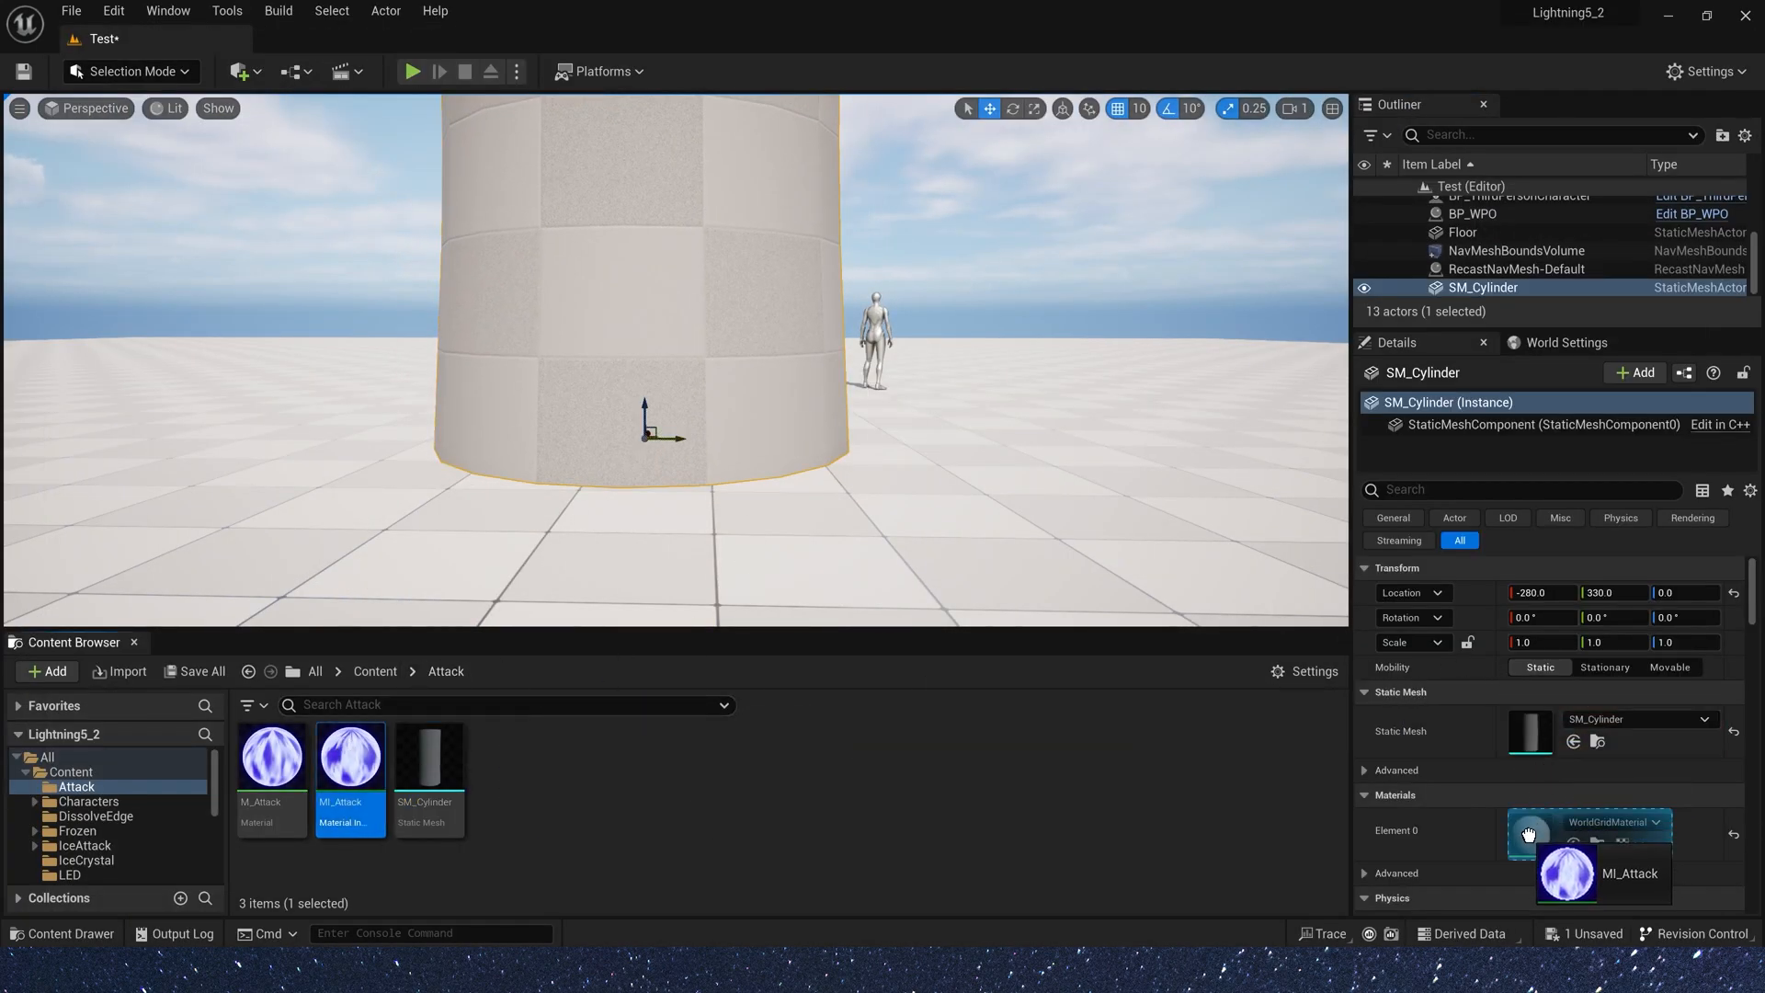
drag(1529, 834, 1529, 834)
scroll(843, 375, down, 5)
click(843, 374)
right_drag(843, 374, 832, 432)
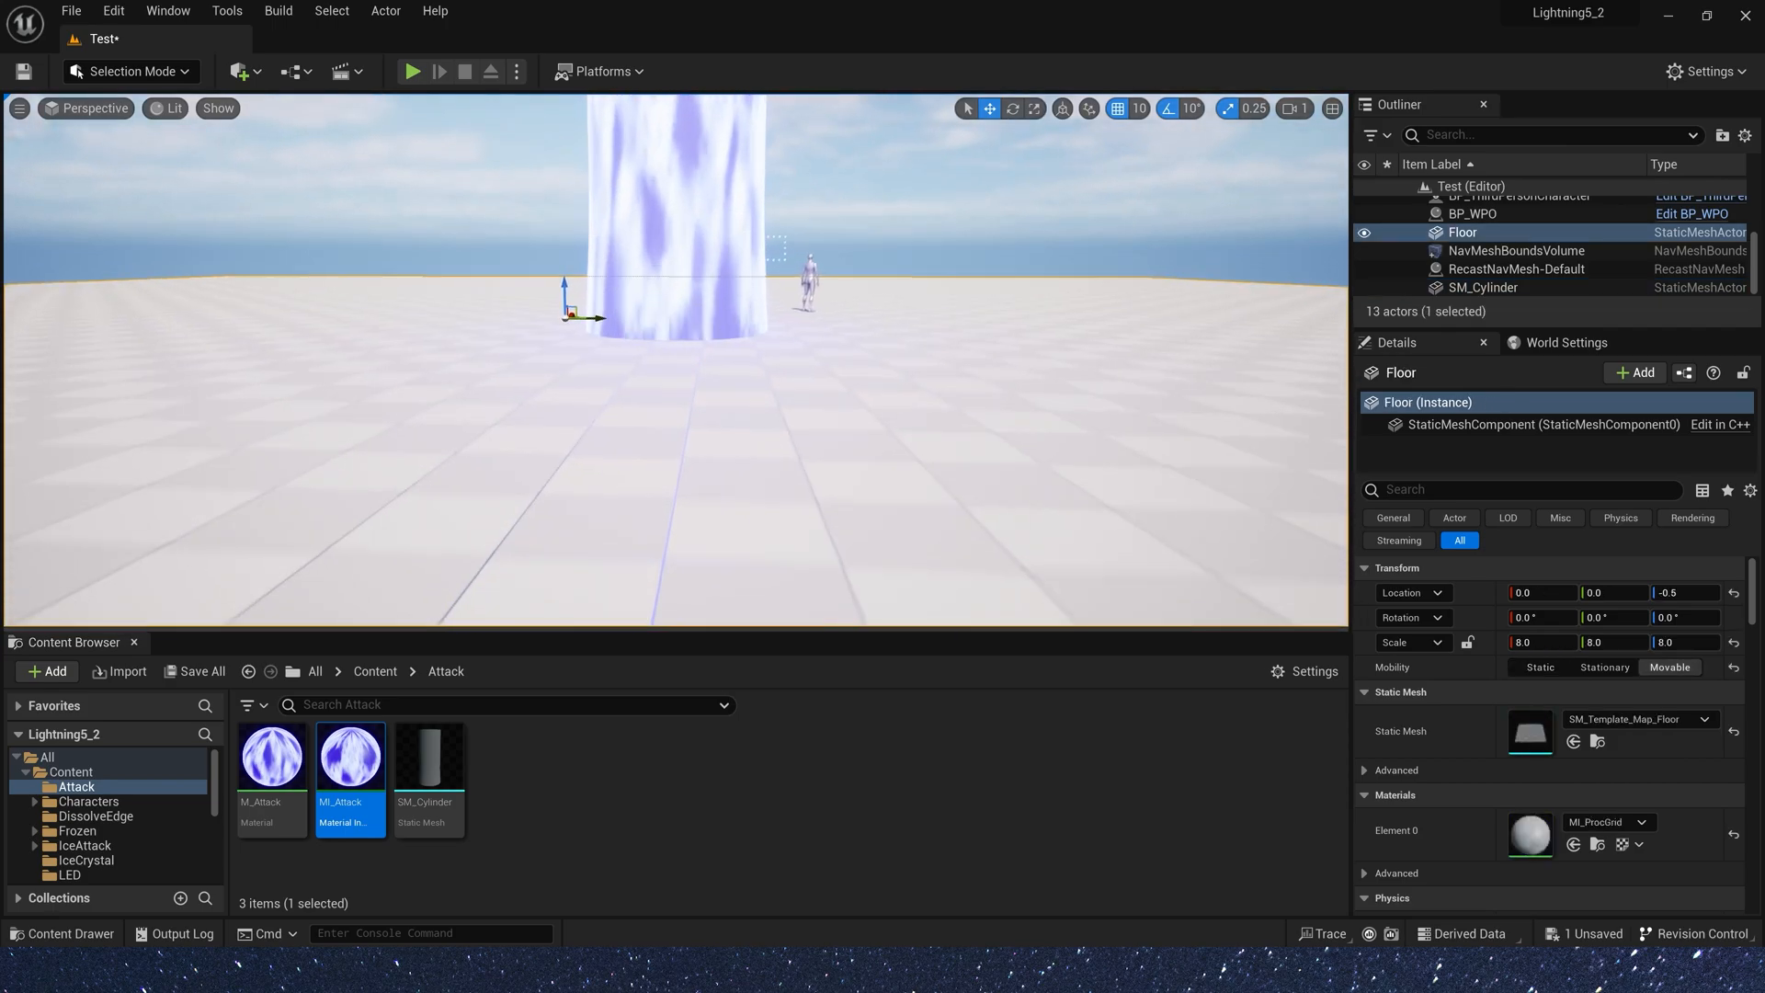
- Open MI_Attack, enable its BaseReflectFractionIn, ExponentIn and Color overrides, and move its editor clear of the cylinder in the level
double_click(350, 756)
click(1280, 218)
click(1279, 242)
click(1280, 292)
drag(1190, 3, 1023, 514)
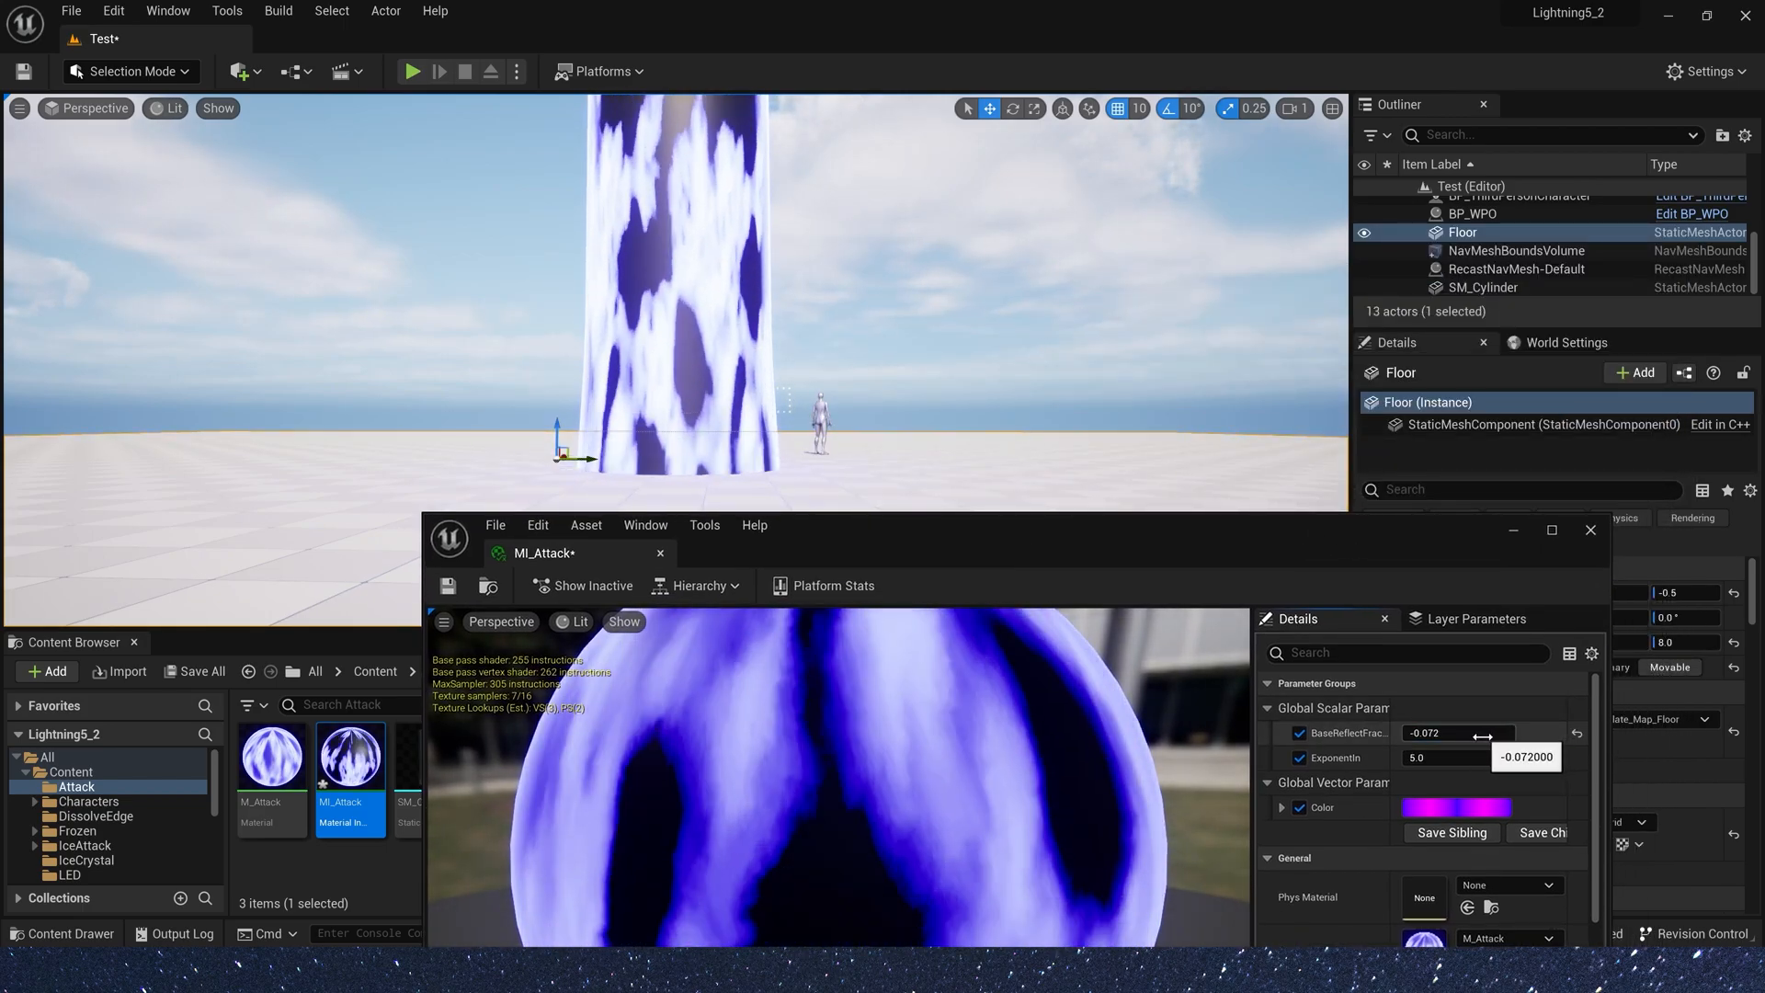
- Set BaseReflectFractionIn to -0.5 and ExponentIn to 1 in MI_Attack
click(1487, 732)
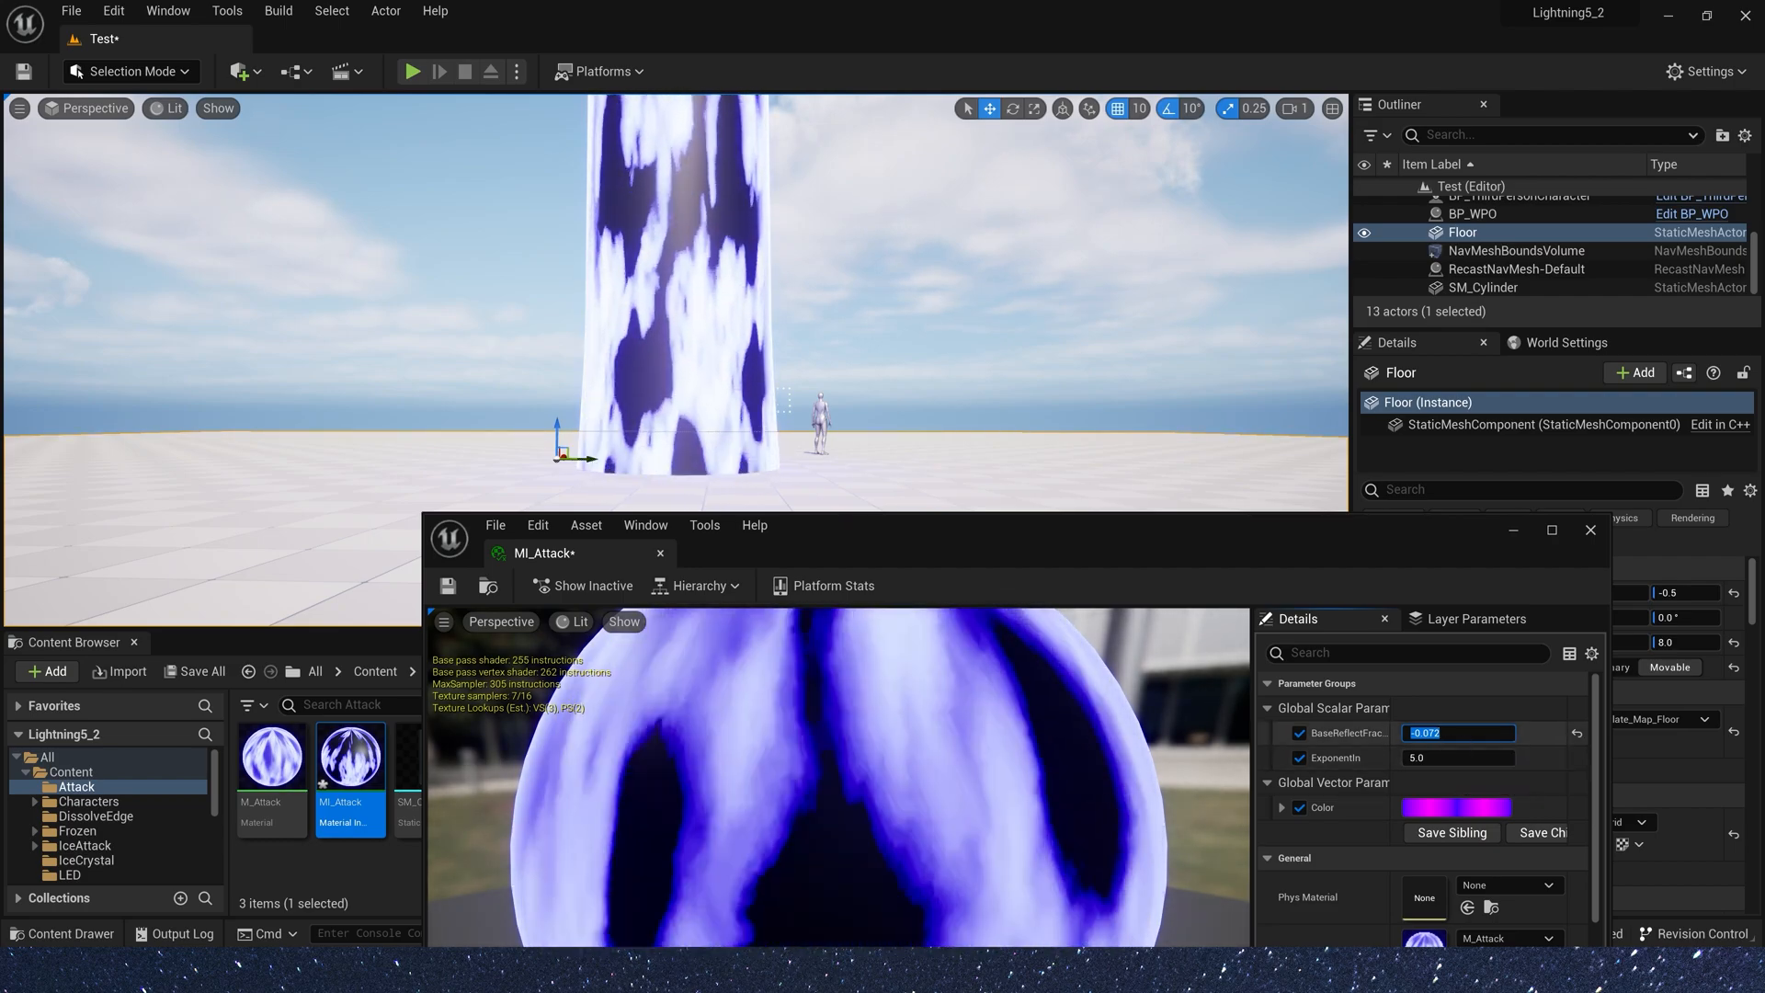
text(-0)
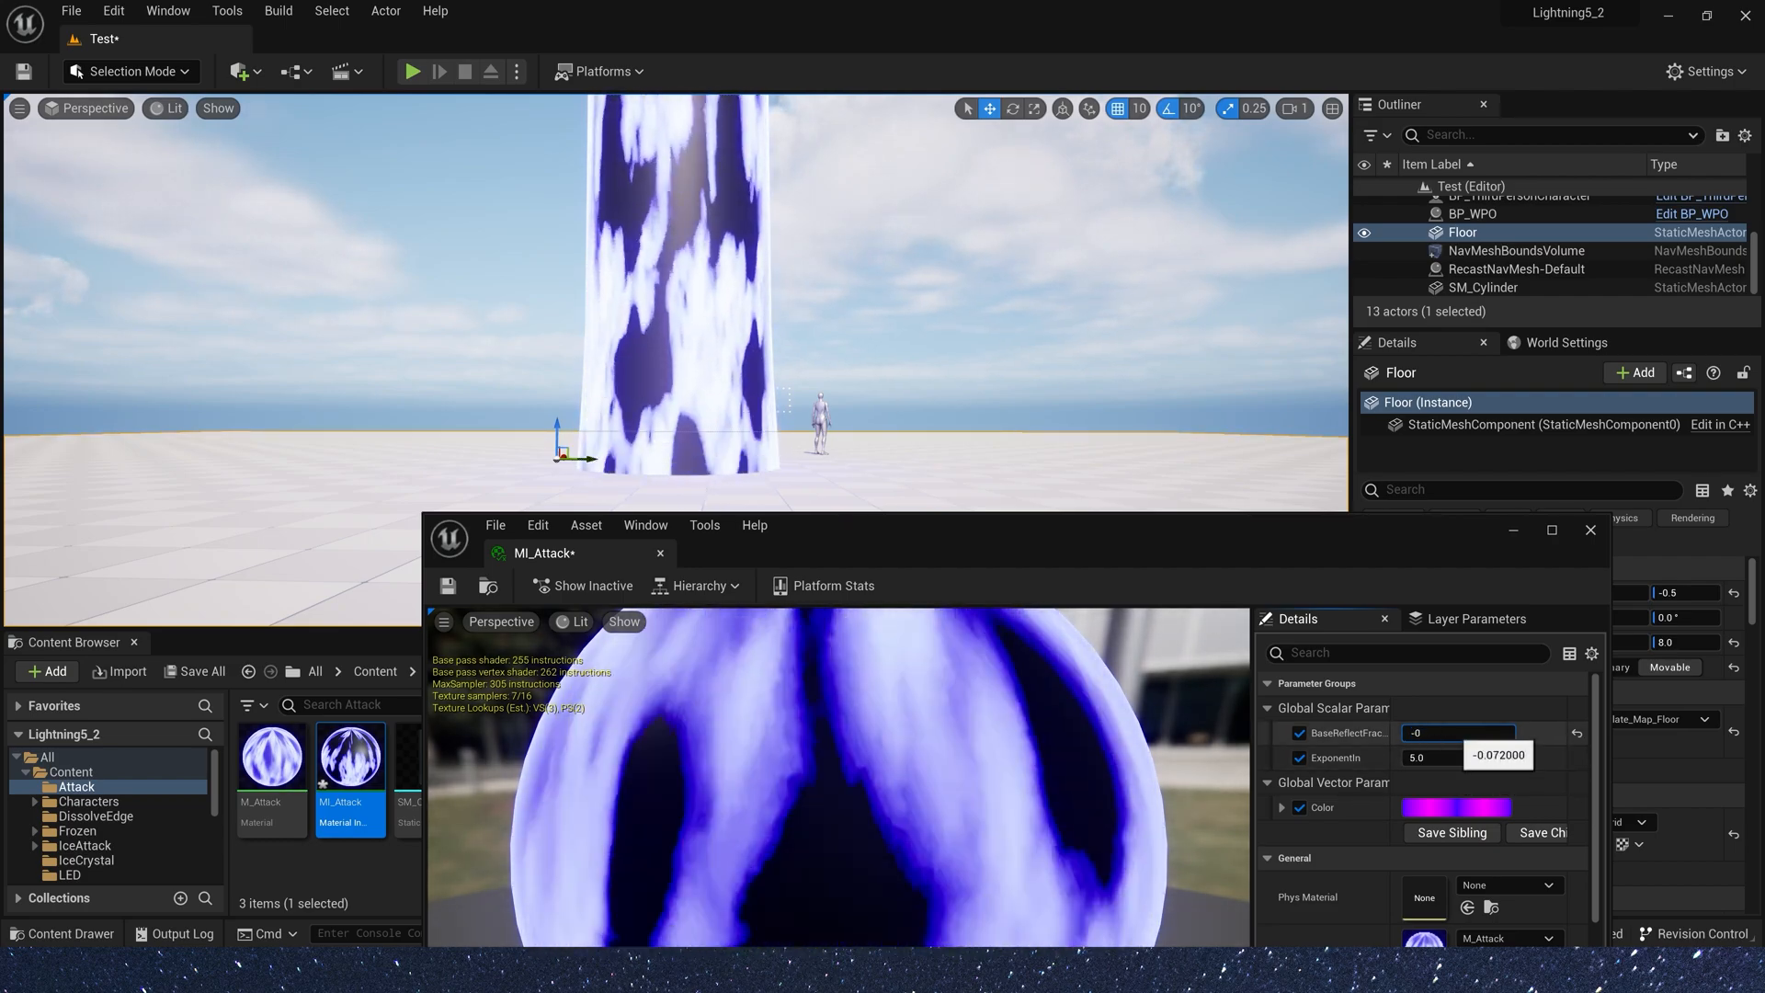
text(.5)
key(Return)
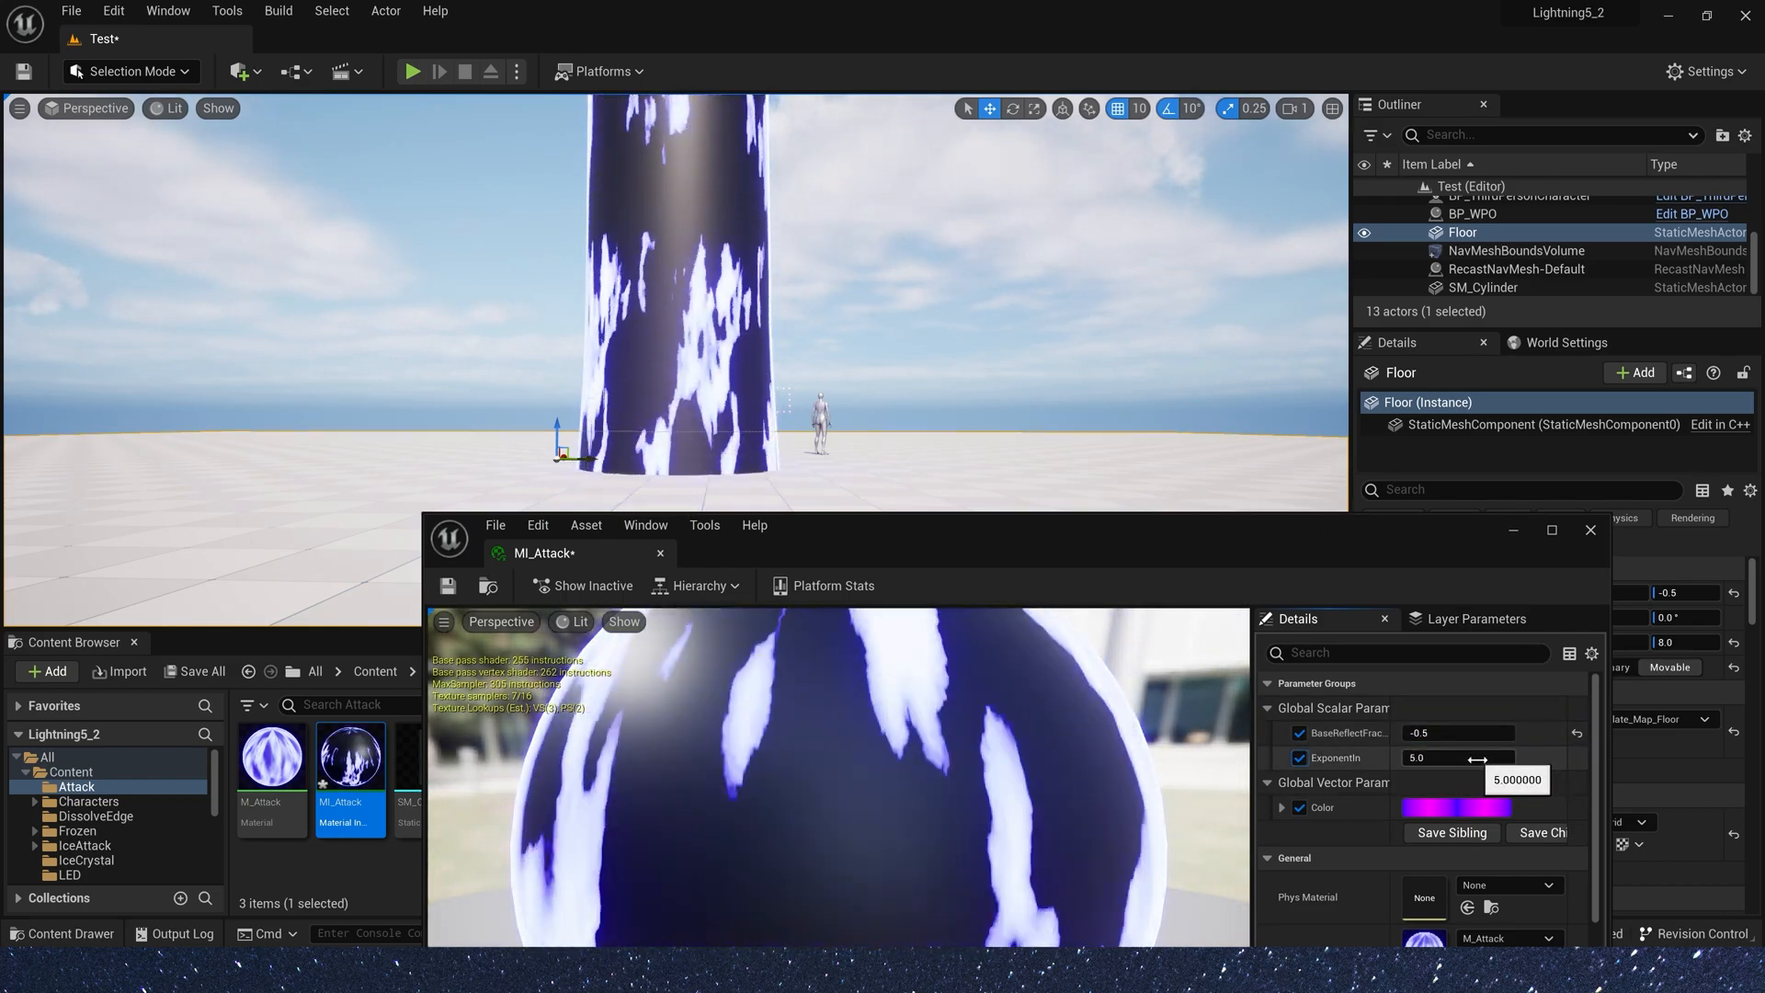
drag(1494, 757, 1448, 758)
click(1512, 758)
text(1)
key(Return)
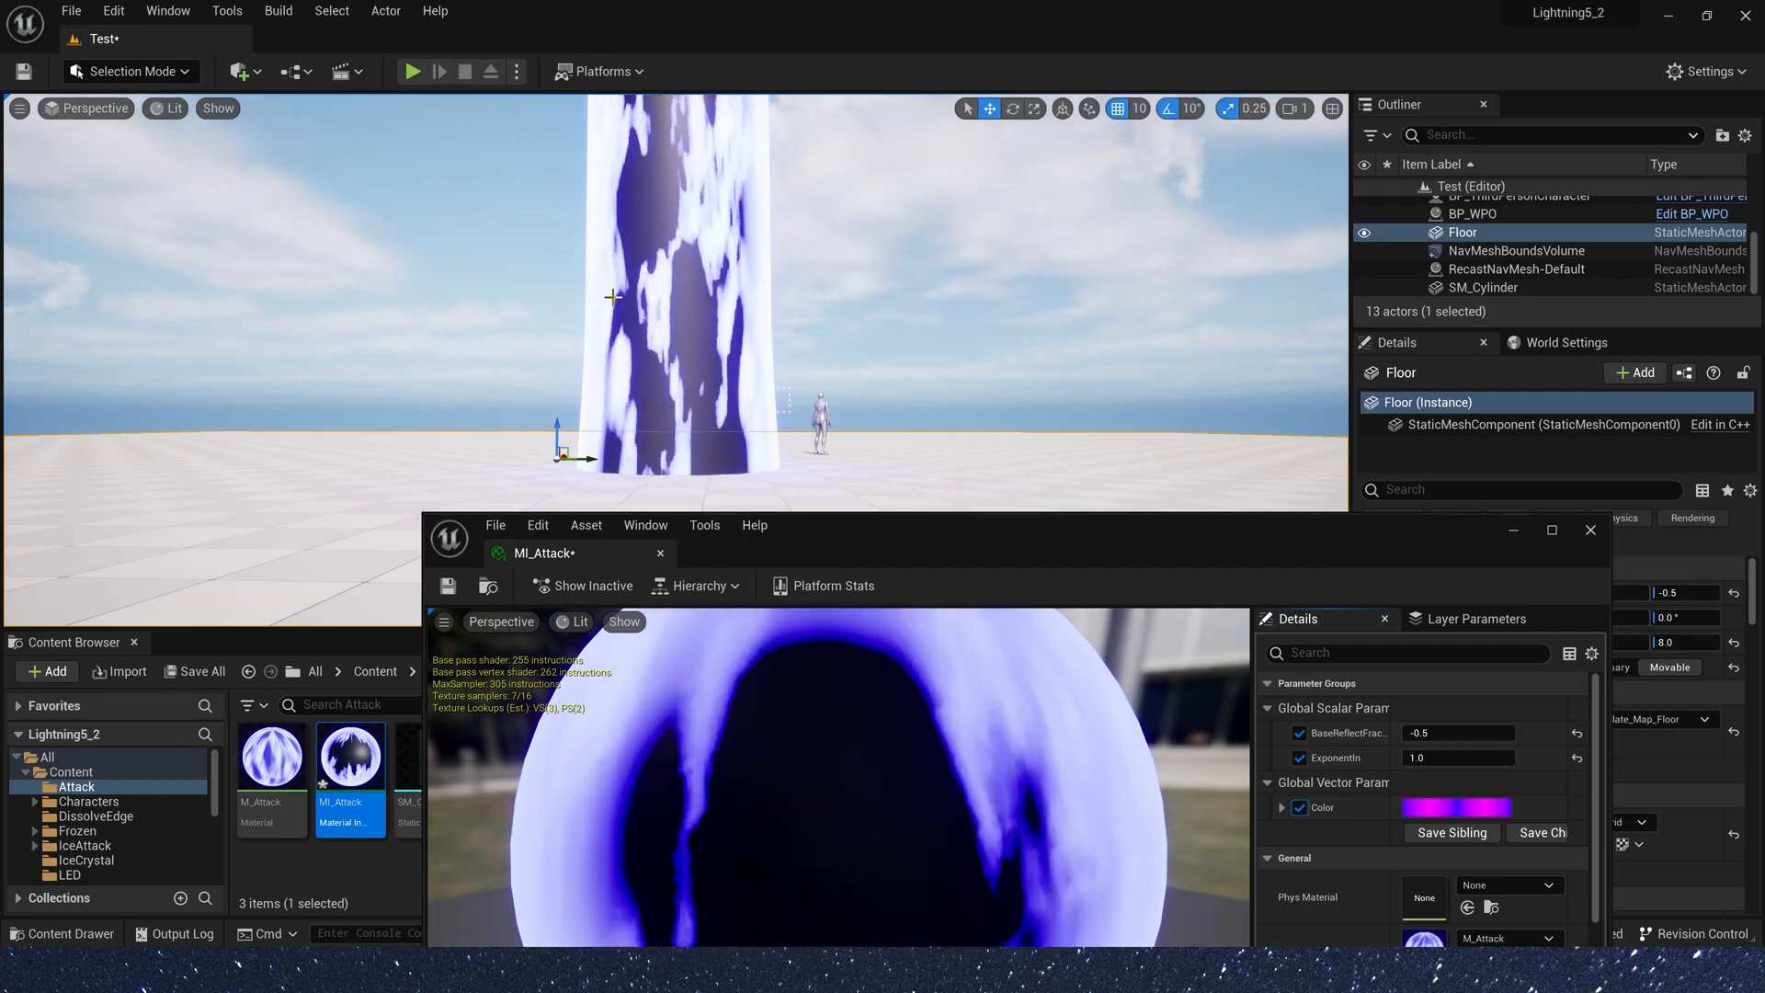
- Set the Color parameter's G to 20 and B to 100 in MI_Attack
click(1282, 805)
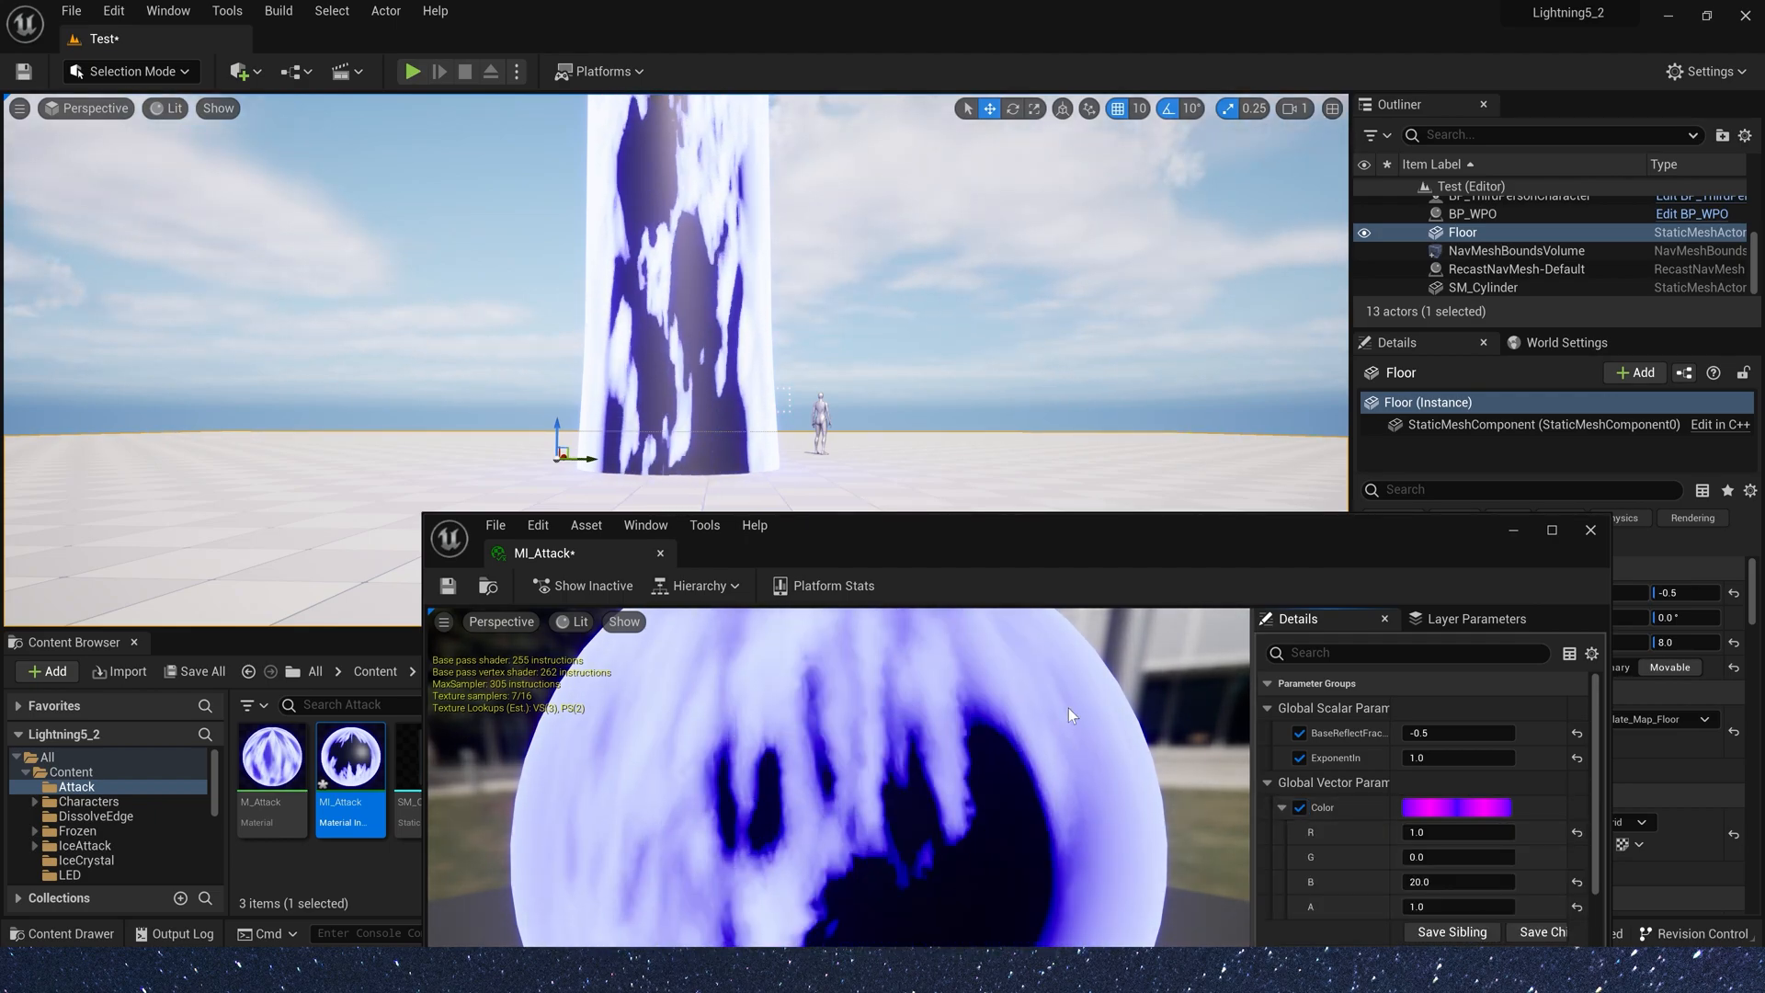
drag(1441, 857, 1507, 875)
click(1452, 879)
text(100)
key(Tab)
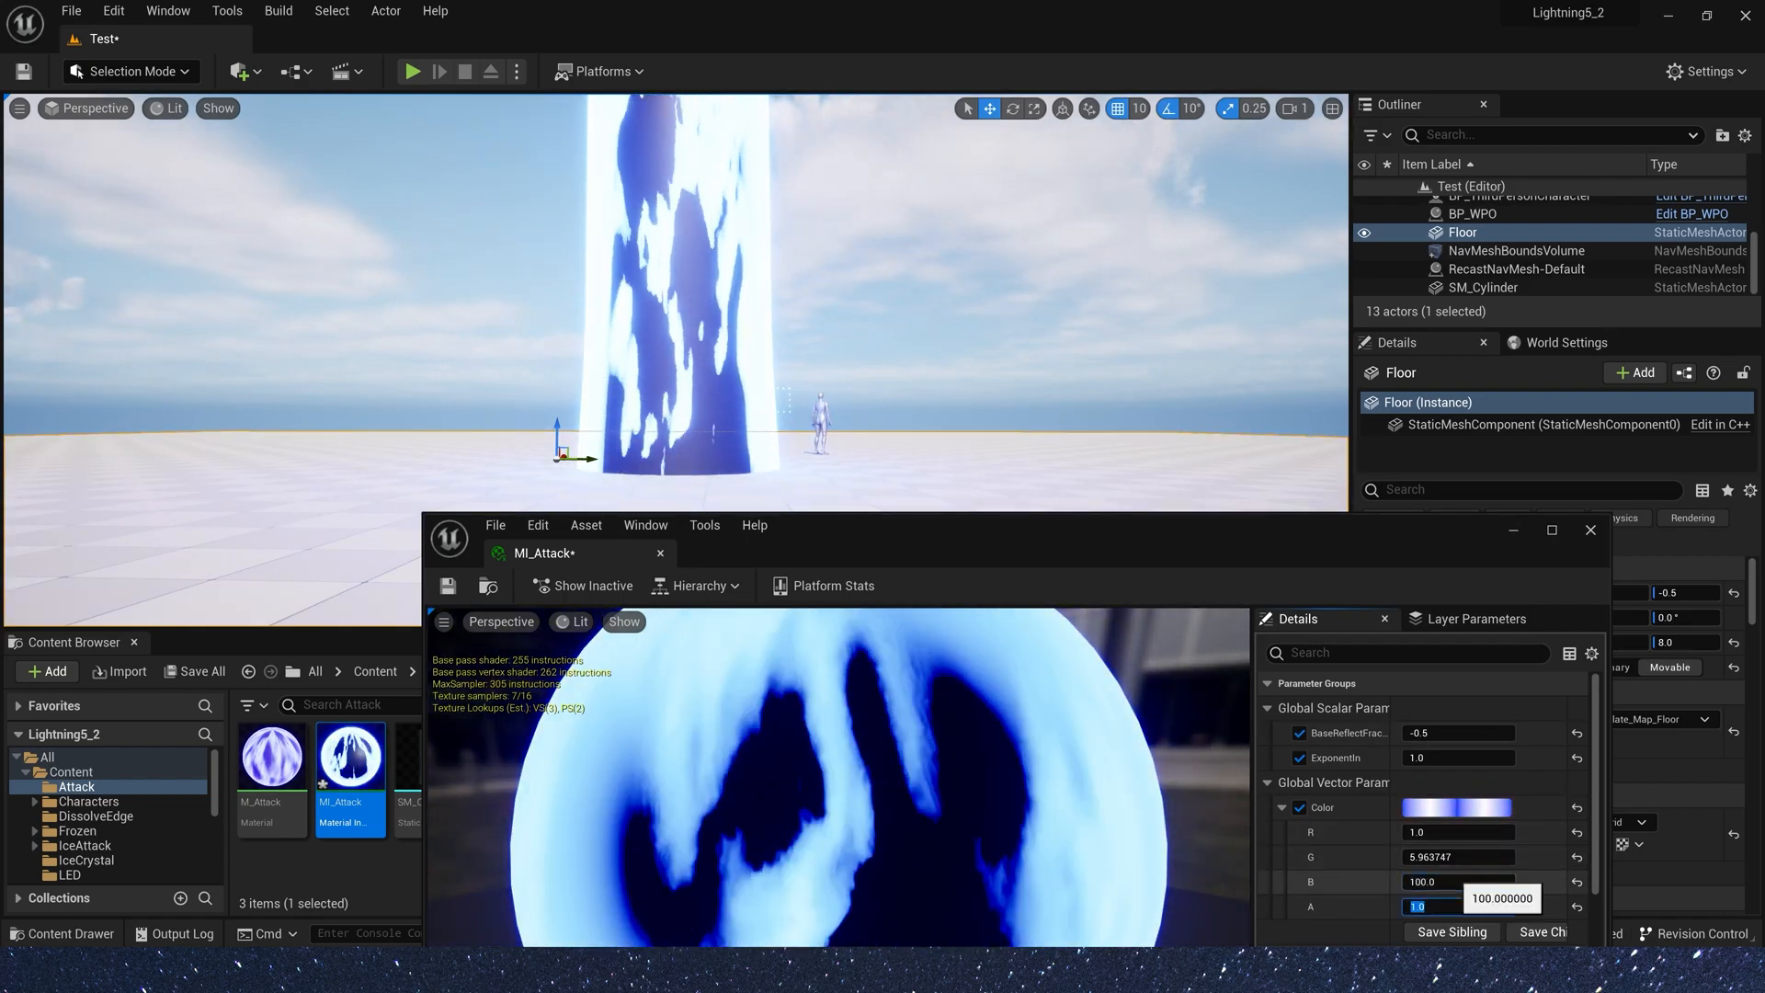
click(1445, 855)
text(20)
key(Tab)
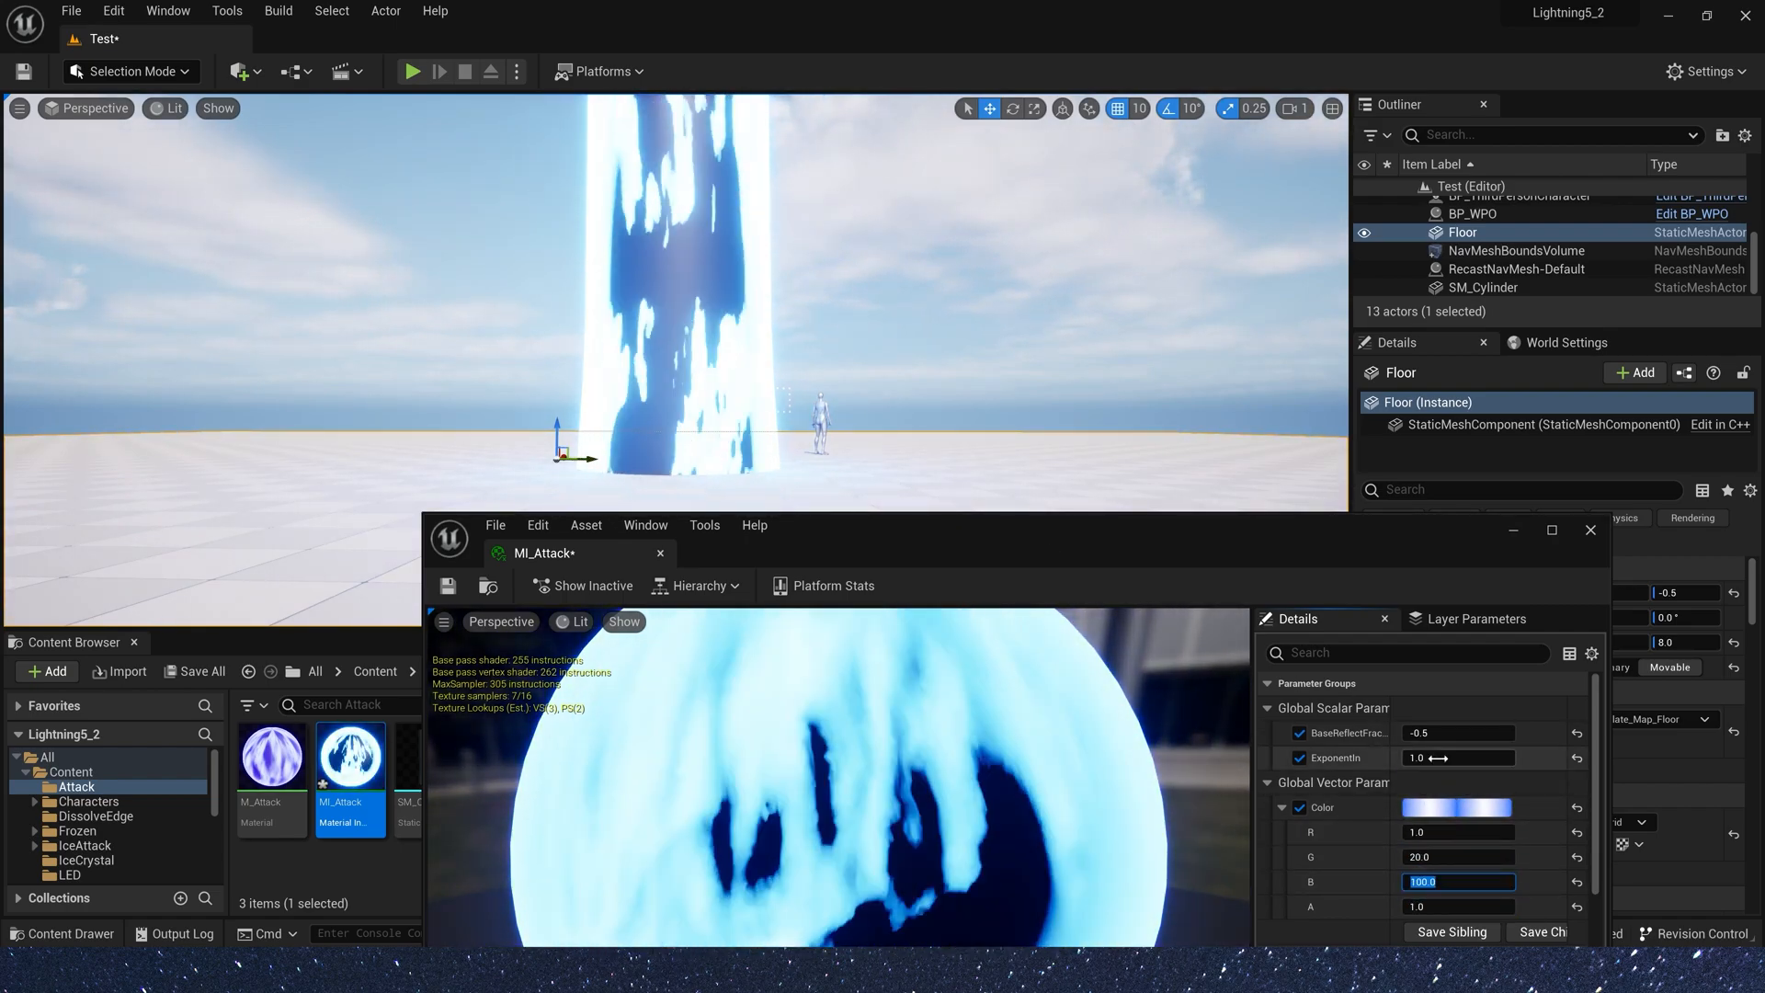
- Raise BaseReflectFractionIn to -0.1 in MI_Attack
drag(1432, 733, 1438, 733)
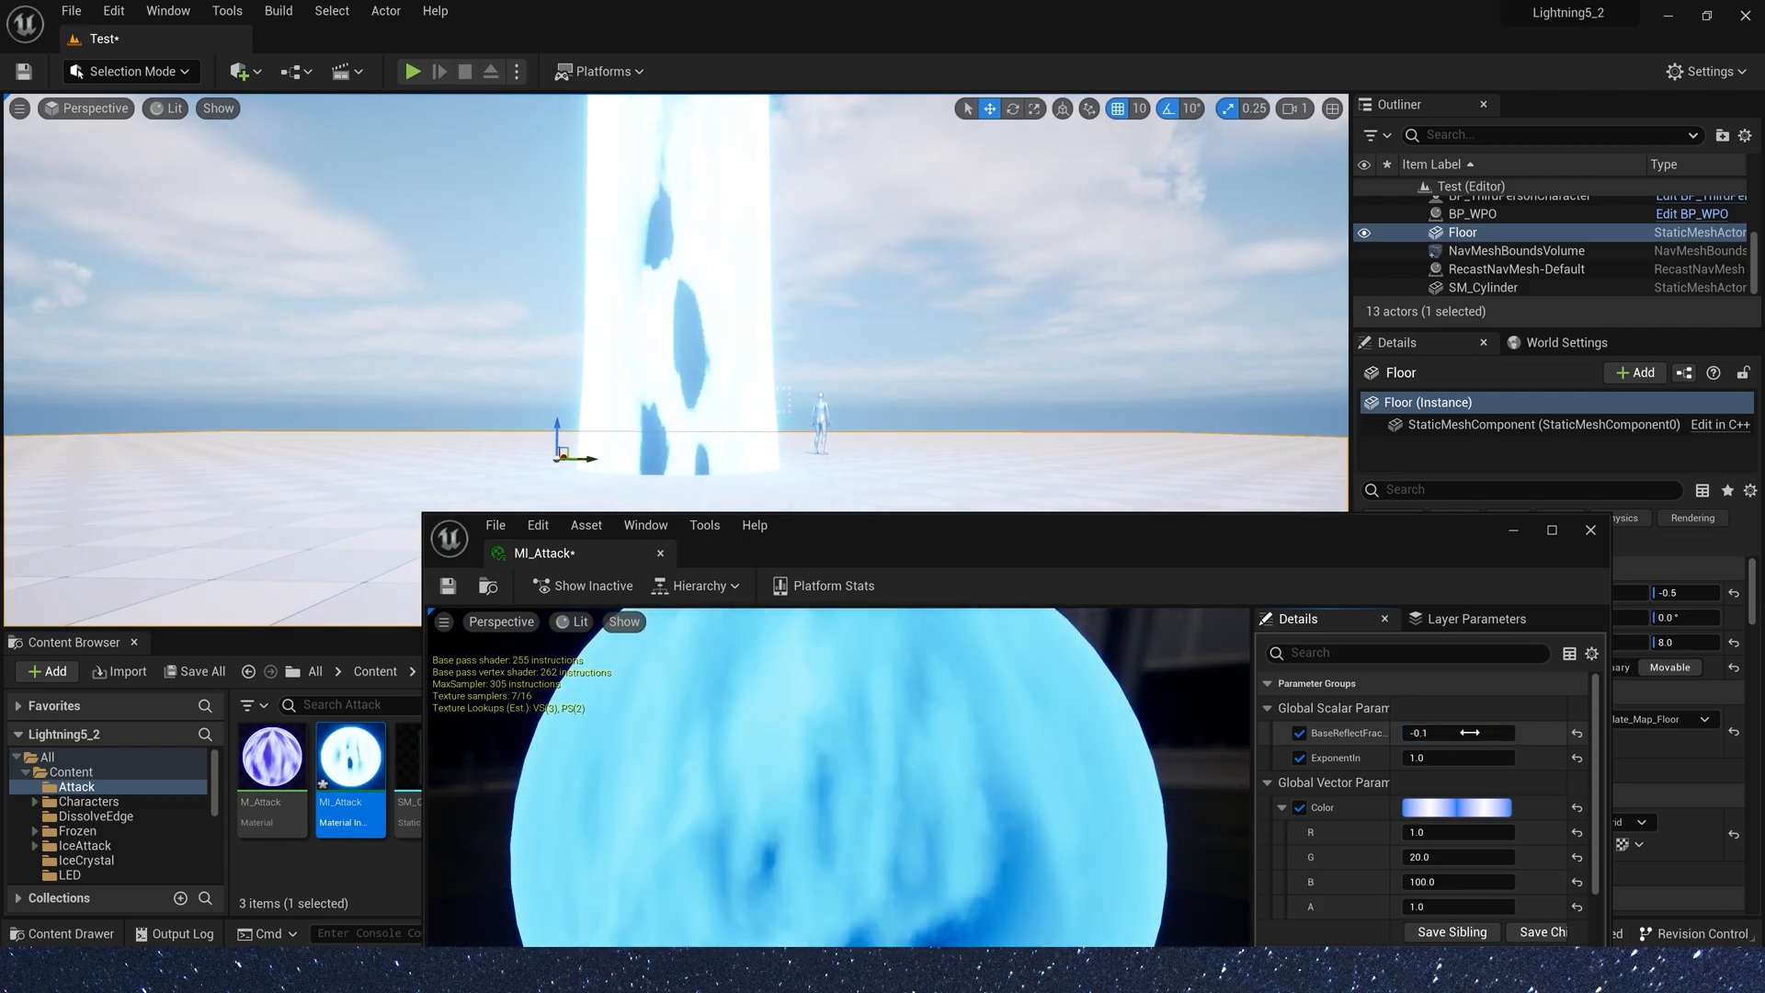